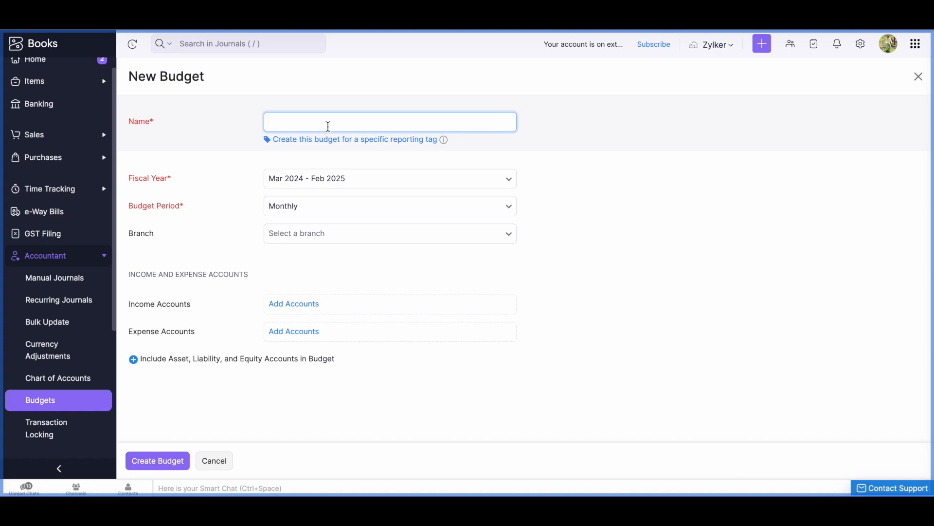
{"action": "type", "text": "Finance 23-24"}
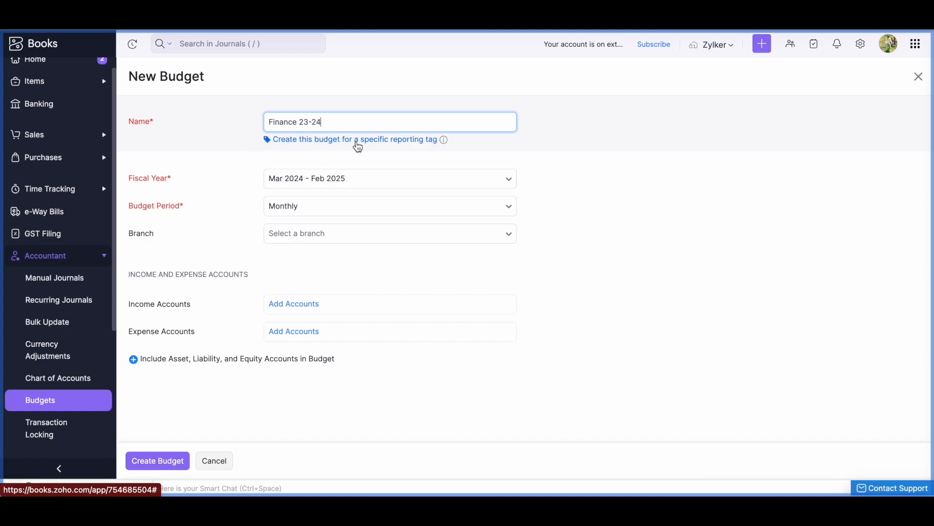
{"action": "left_click", "coordinate": [357, 141]}
{"action": "left_click", "coordinate": [323, 145]}
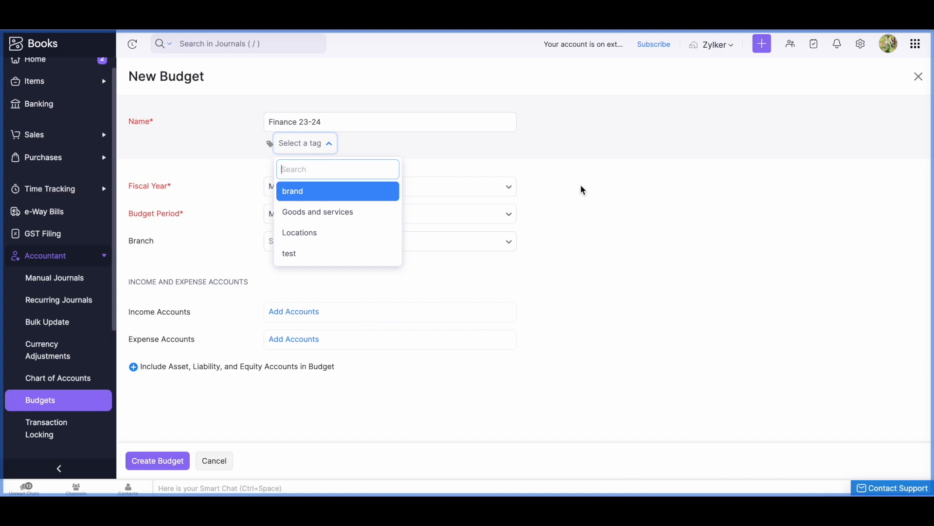
{"action": "left_click", "coordinate": [817, 80]}
{"action": "left_click", "coordinate": [861, 44]}
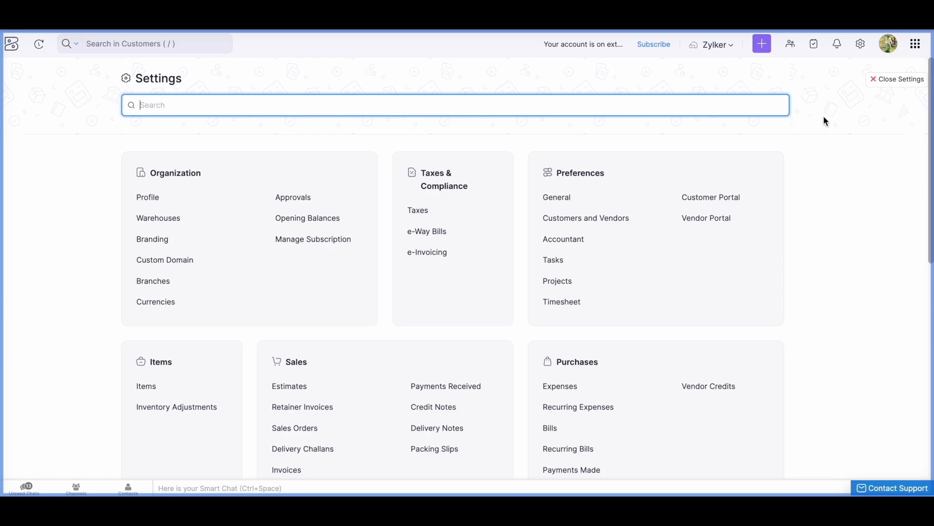
{"action": "left_click", "coordinate": [892, 83]}
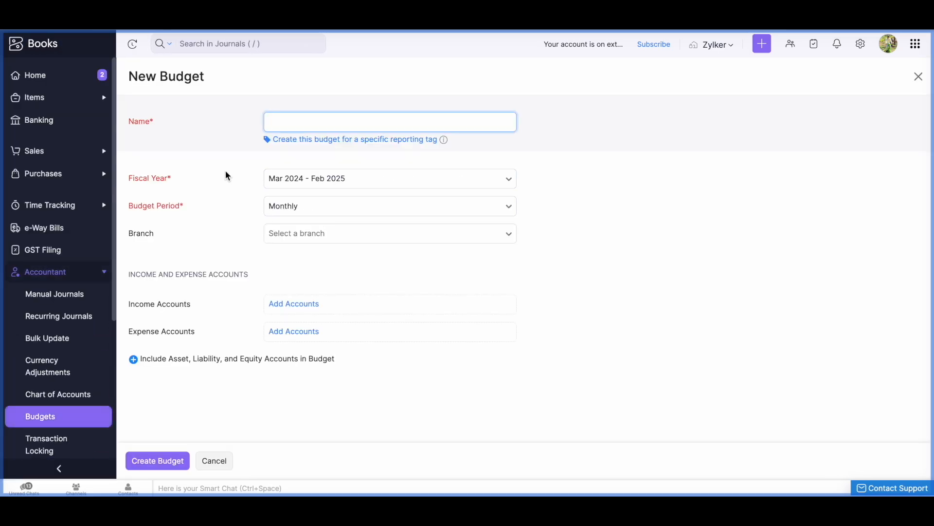
Name the new budget Finace 23-24 and assign it the brand reporting tag.
{"action": "type", "text": "Finace 23-24"}
{"action": "left_click", "coordinate": [314, 140]}
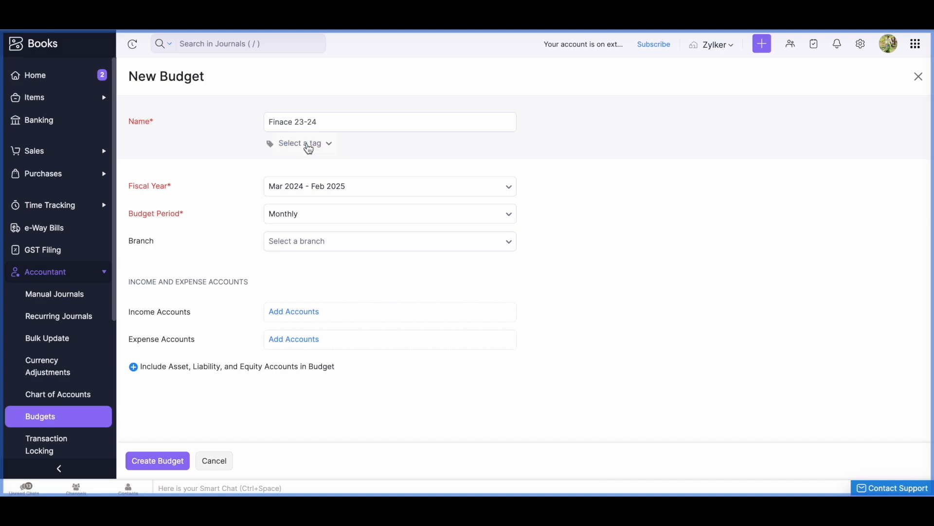
{"action": "left_click", "coordinate": [327, 188]}
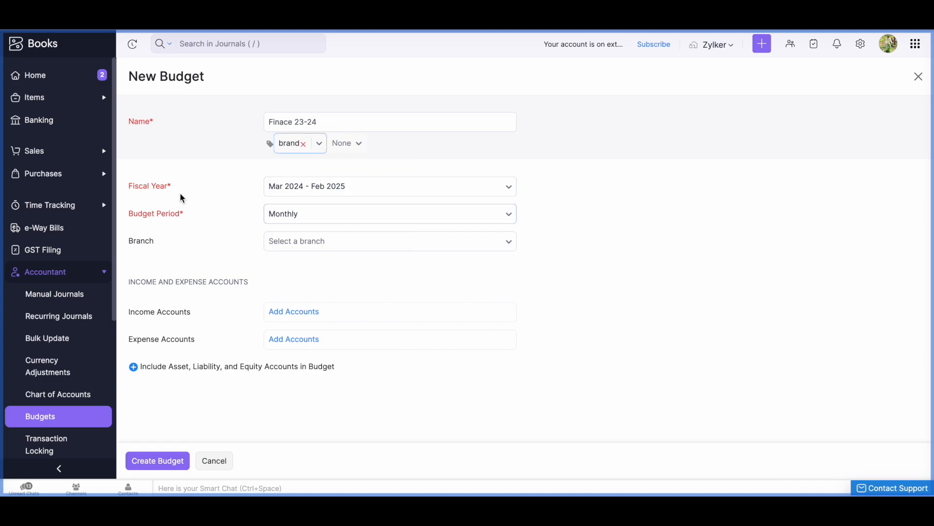
Set the budget's fiscal year to Mar 2023 - Feb 2024.
{"action": "left_click_drag", "start_coordinate": [140, 195], "coordinate": [160, 191]}
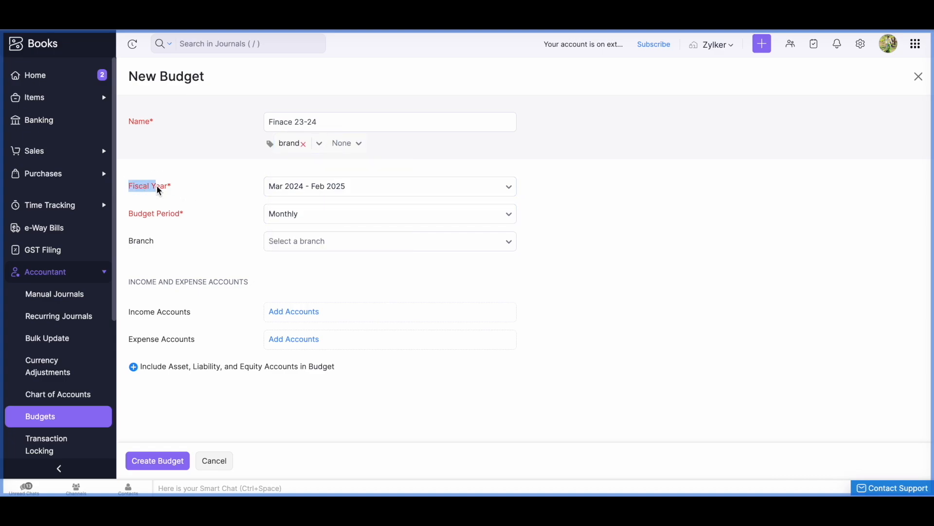
{"action": "left_click", "coordinate": [273, 194]}
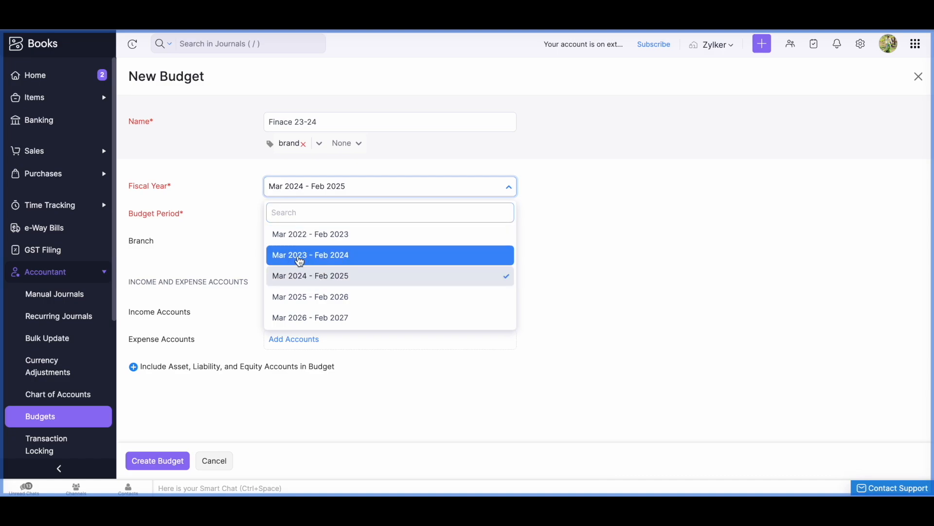
{"action": "left_click", "coordinate": [301, 262]}
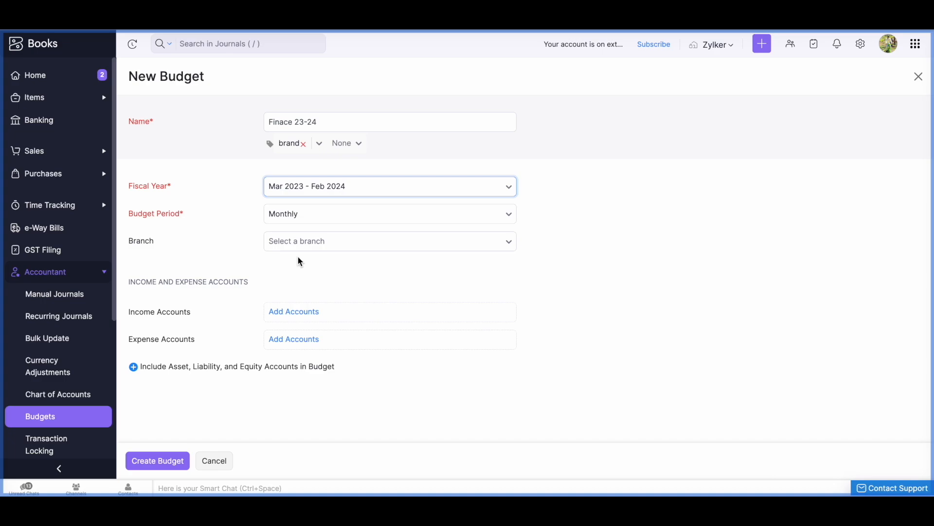
Set the budget period to Monthly and the branch to branch2.
{"action": "left_click_drag", "start_coordinate": [135, 214], "coordinate": [185, 221]}
{"action": "left_click", "coordinate": [185, 221]}
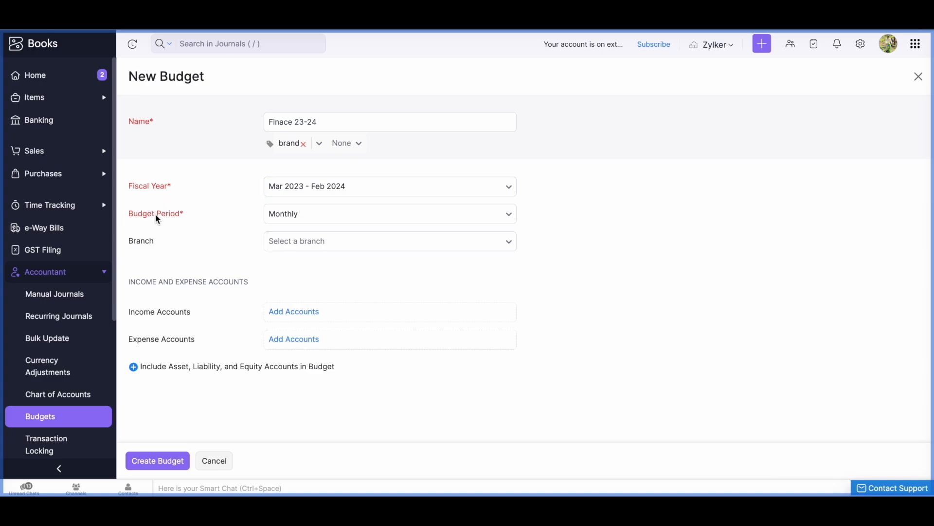
{"action": "left_click", "coordinate": [314, 219]}
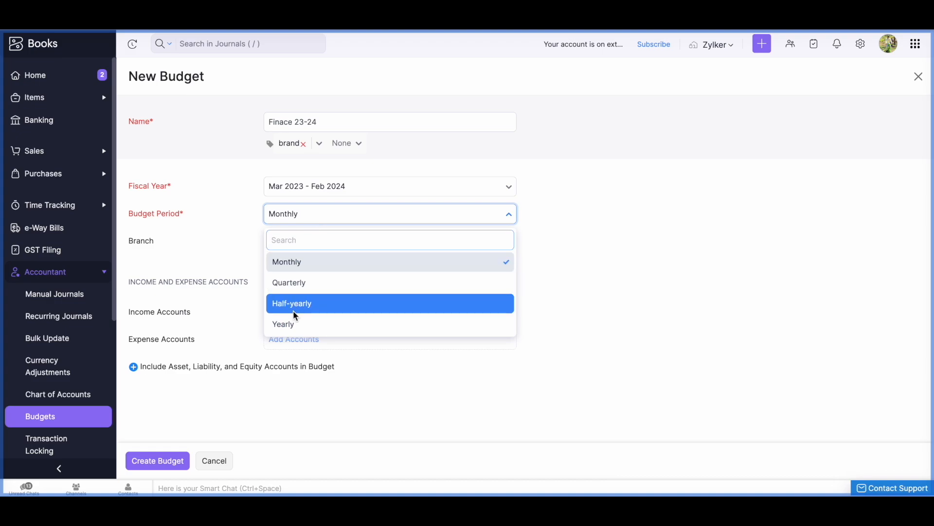
{"action": "left_click", "coordinate": [292, 263]}
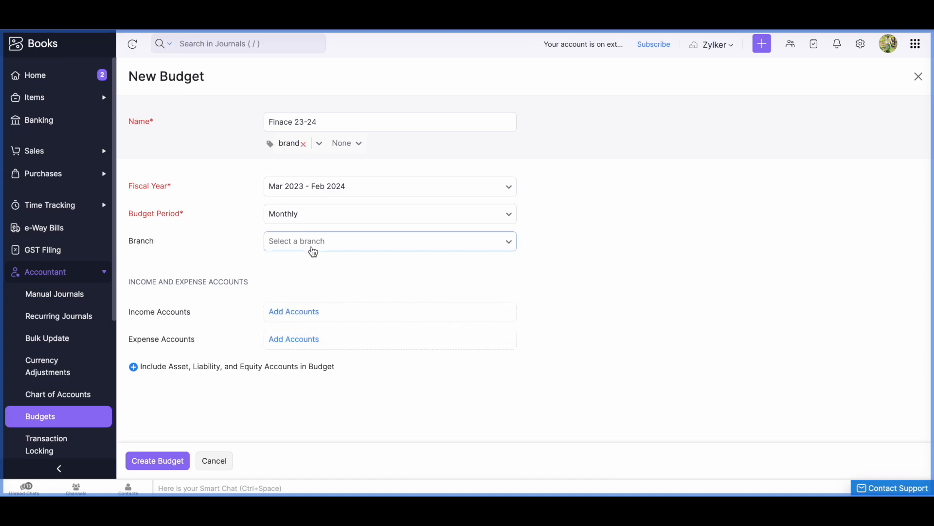
{"action": "left_click", "coordinate": [311, 246]}
{"action": "left_click", "coordinate": [318, 295]}
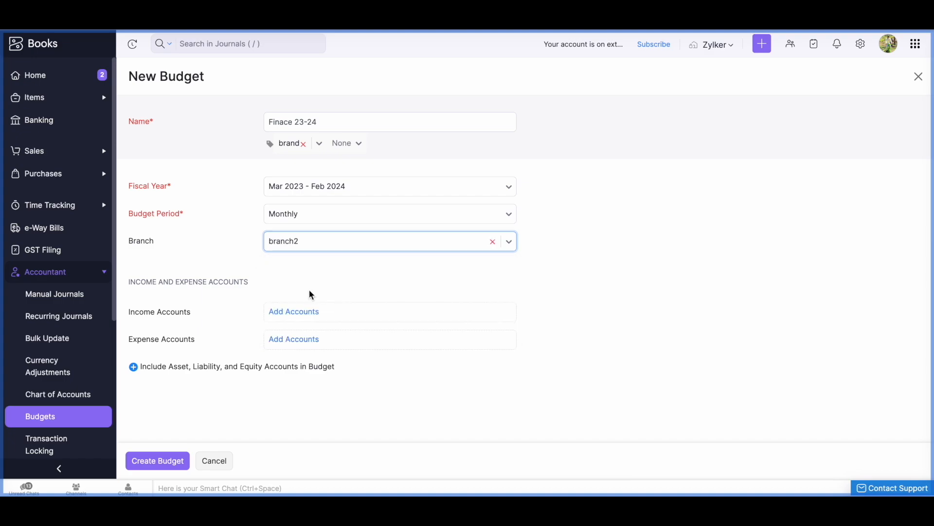
{"action": "left_click_drag", "start_coordinate": [126, 313], "coordinate": [182, 316]}
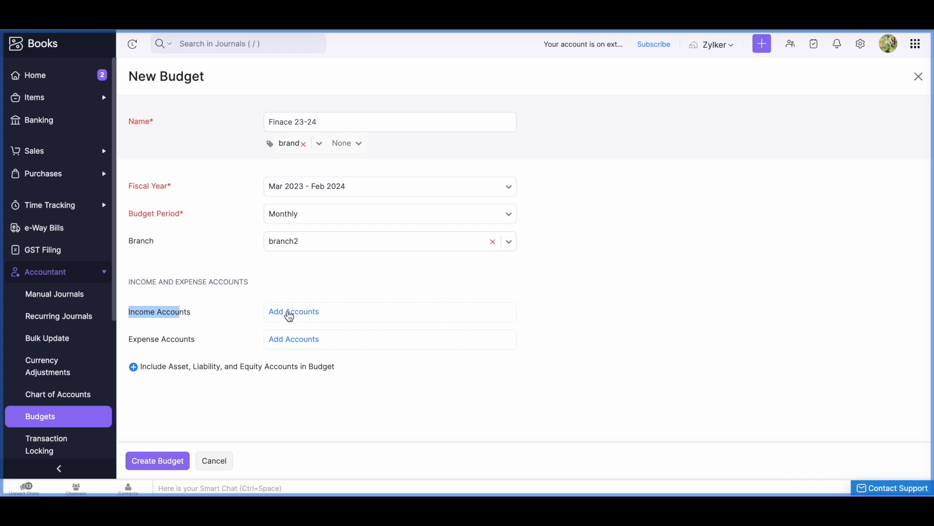
{"action": "left_click", "coordinate": [290, 316]}
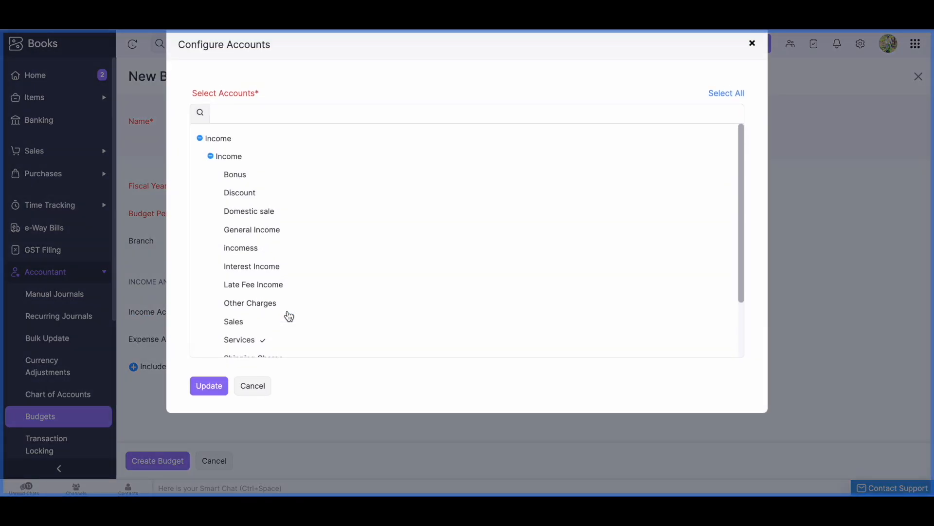
{"action": "left_click", "coordinate": [234, 182]}
{"action": "left_click", "coordinate": [247, 195]}
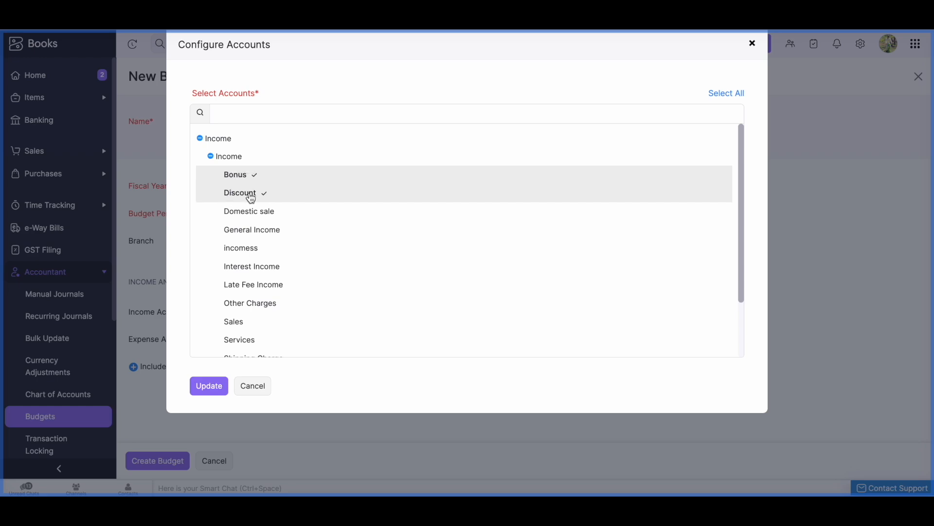
{"action": "left_click", "coordinate": [259, 213]}
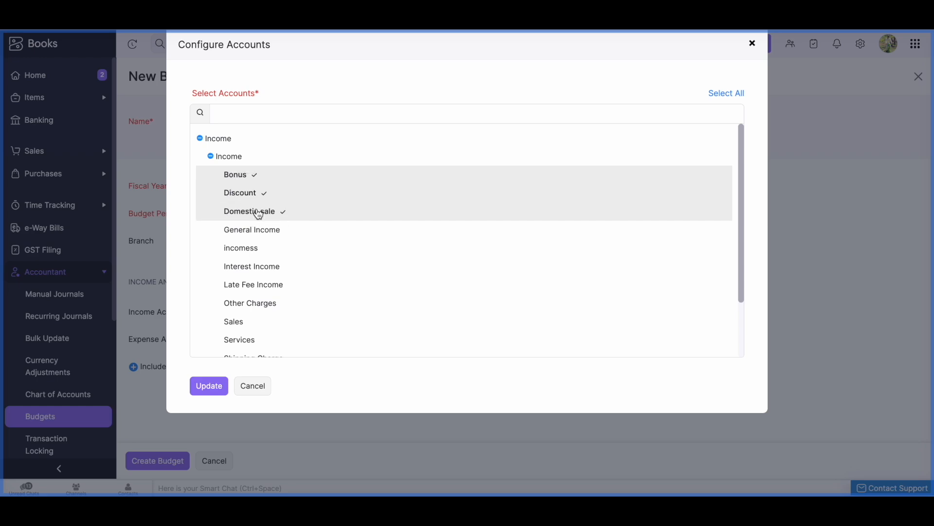
{"action": "left_click", "coordinate": [727, 94]}
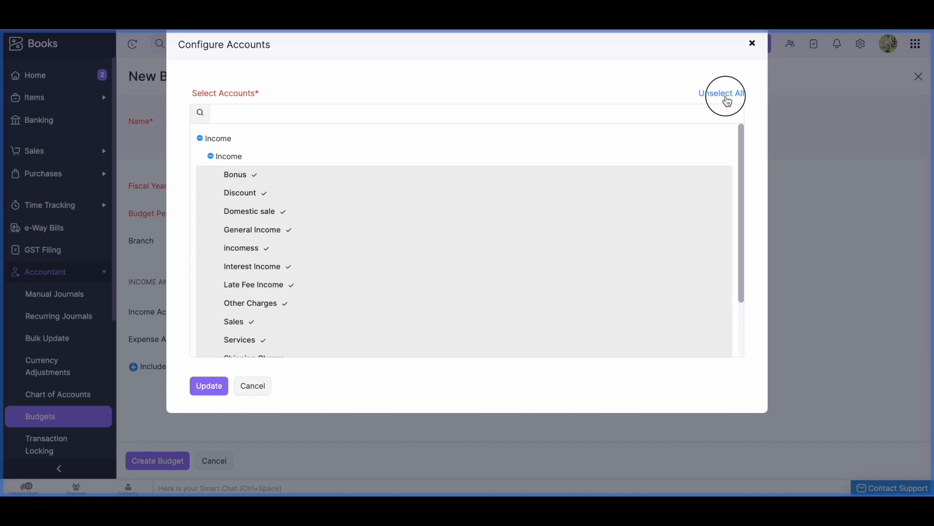
{"action": "left_click", "coordinate": [722, 93]}
{"action": "left_click", "coordinate": [351, 111]}
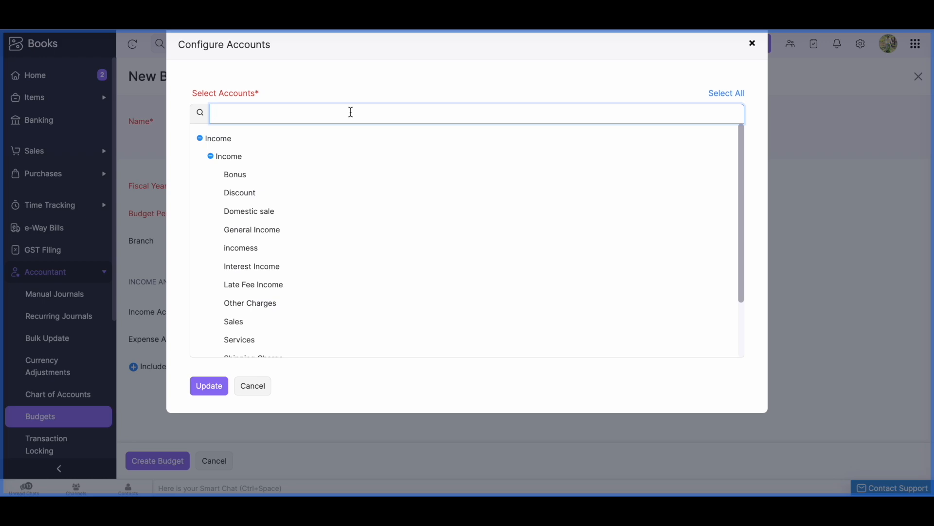
{"action": "type", "text": "income"}
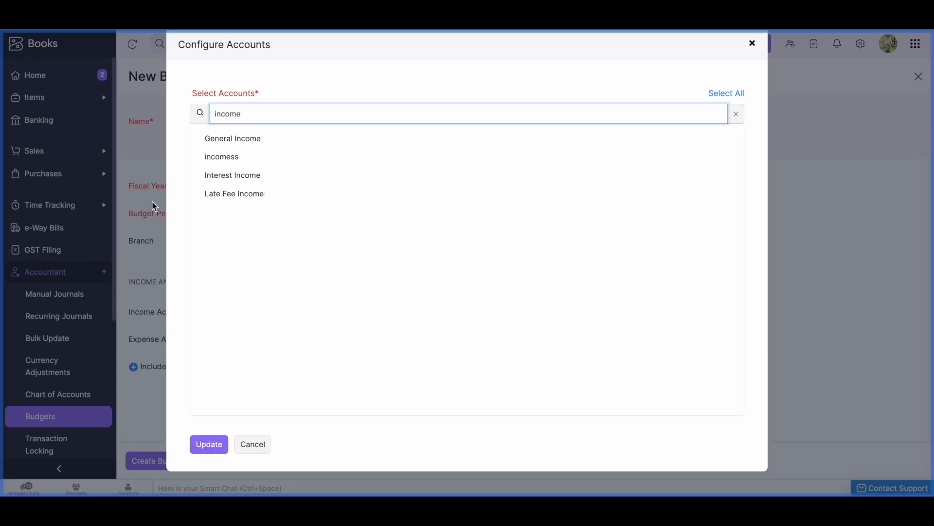
{"action": "left_click", "coordinate": [239, 158]}
{"action": "left_click", "coordinate": [753, 44]}
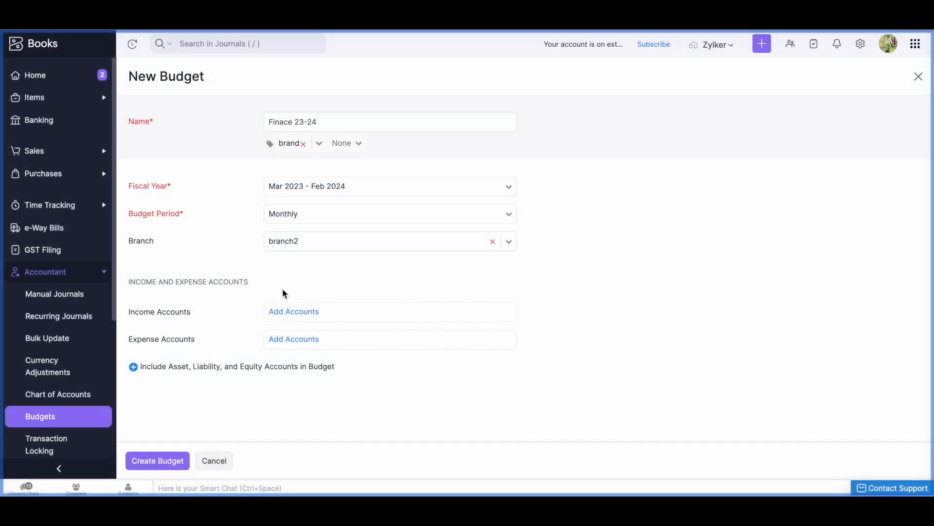
{"action": "left_click", "coordinate": [295, 337]}
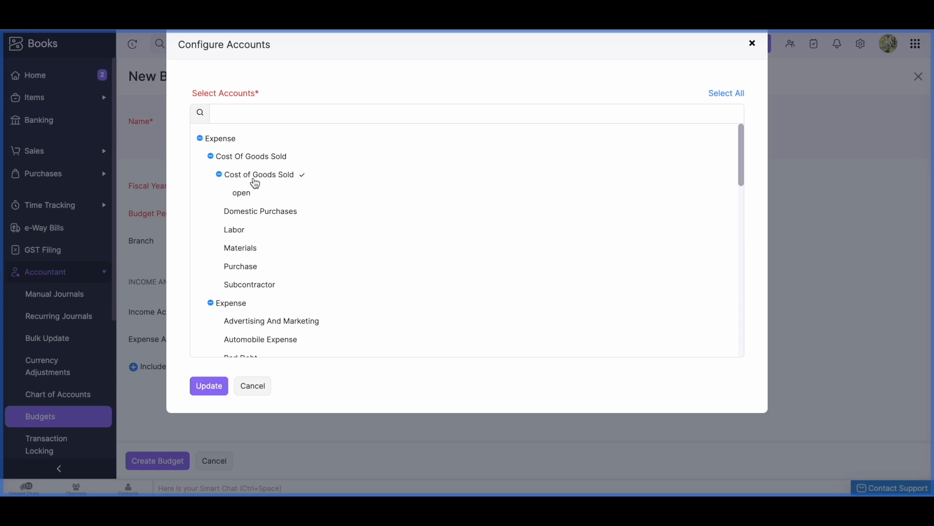
{"action": "left_click", "coordinate": [725, 97]}
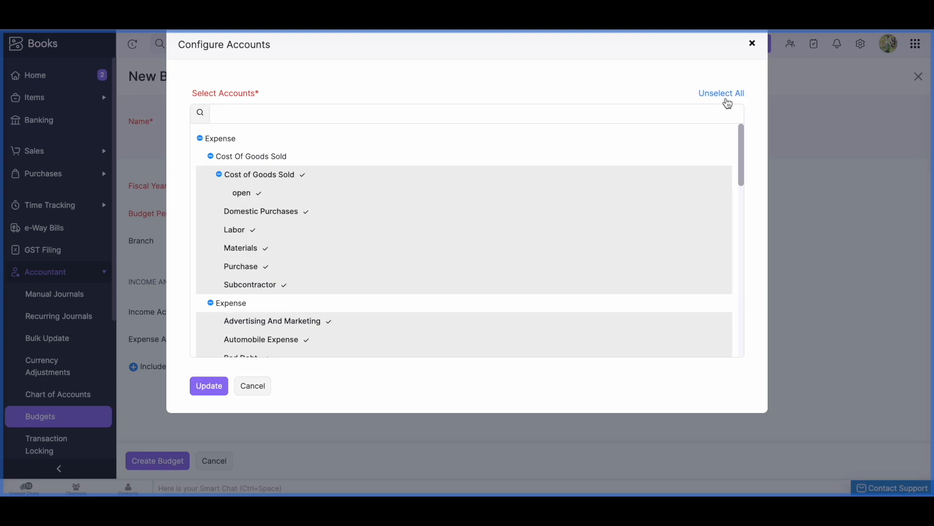
{"action": "left_click", "coordinate": [751, 46]}
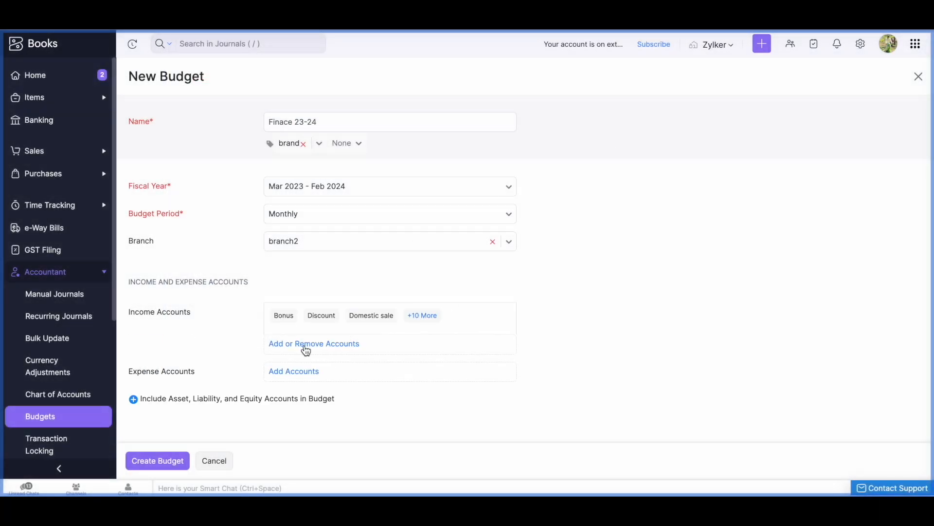
{"action": "left_click", "coordinate": [290, 371]}
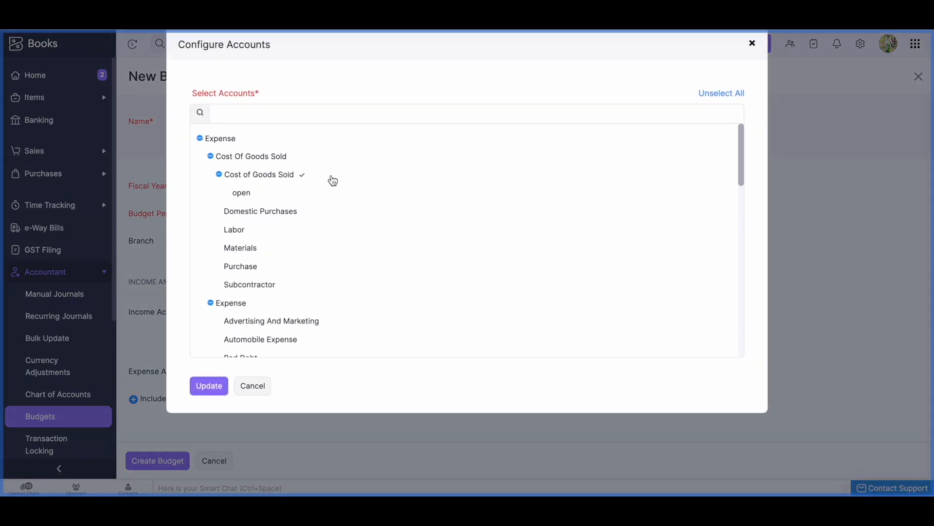
{"action": "left_click", "coordinate": [709, 95]}
{"action": "left_click", "coordinate": [208, 385]}
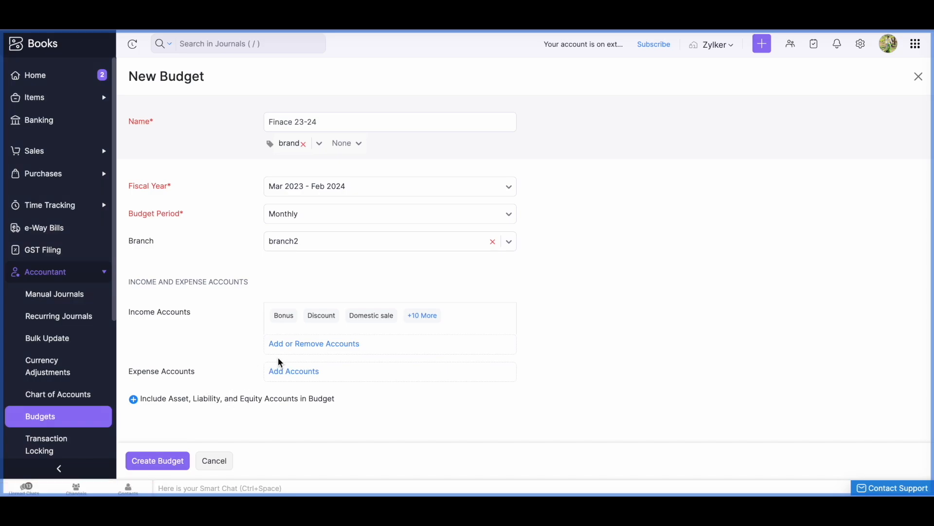
Add all available expense accounts to the budget.
{"action": "left_click", "coordinate": [281, 371]}
{"action": "left_click", "coordinate": [724, 94]}
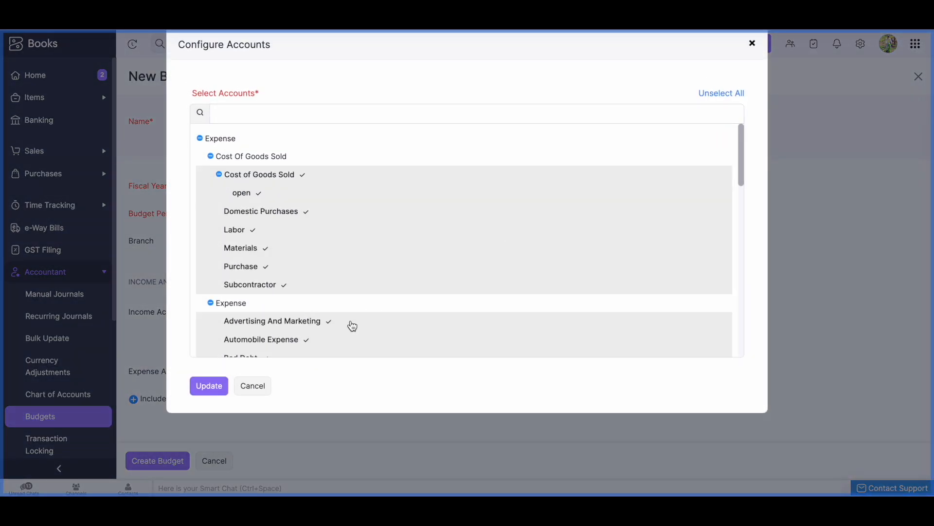
{"action": "left_click", "coordinate": [219, 388]}
Review which income accounts are selected for the budget, leaving the selection as it is.
{"action": "scroll", "coordinate": [163, 342], "scroll_direction": "down", "scroll_amount": 1}
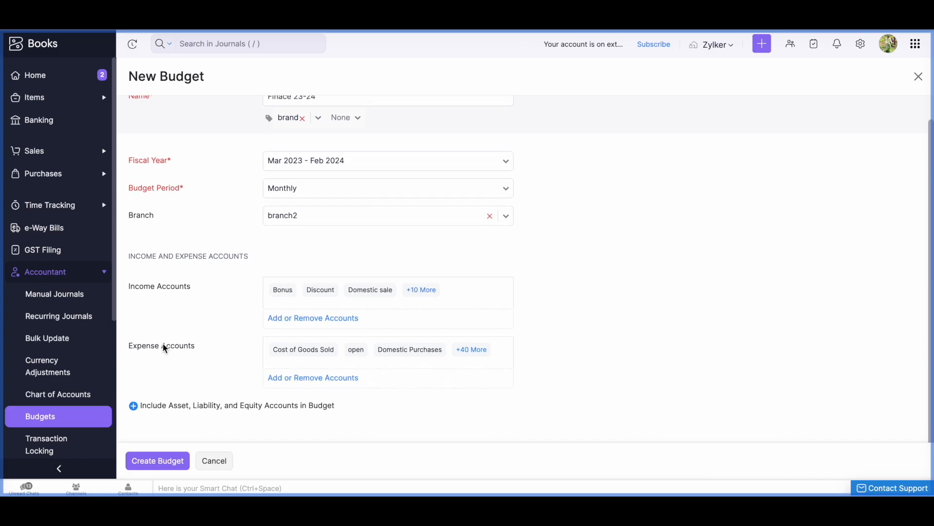
{"action": "left_click", "coordinate": [270, 321]}
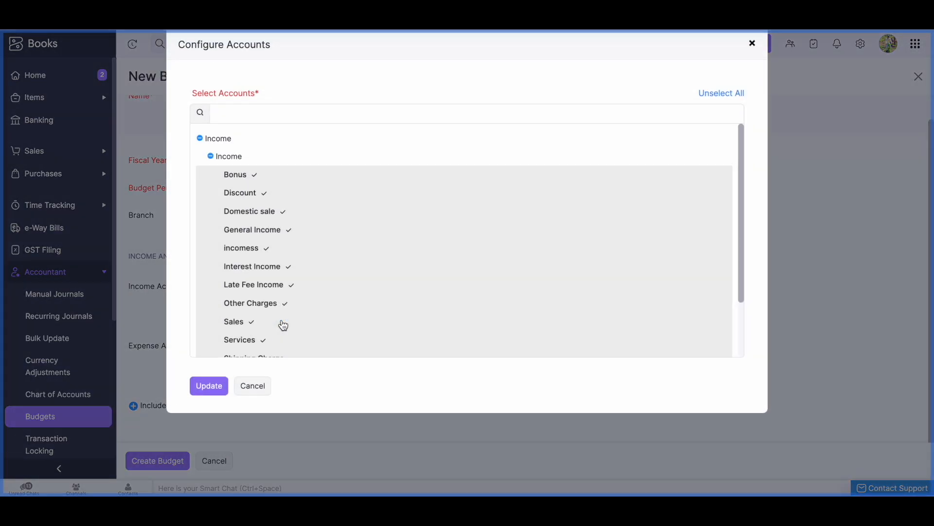
{"action": "left_click", "coordinate": [752, 44]}
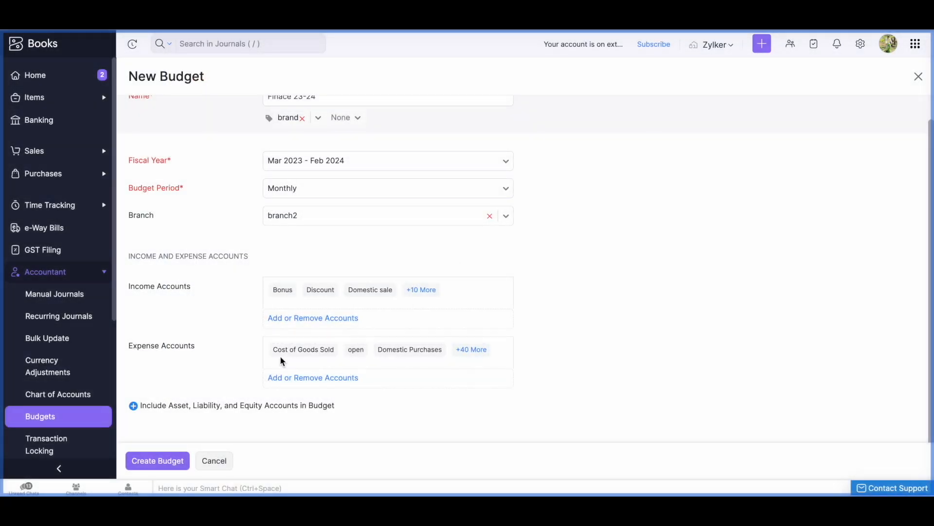
Include asset, liability, and equity accounts in the budget and add all available asset accounts.
{"action": "left_click", "coordinate": [168, 405]}
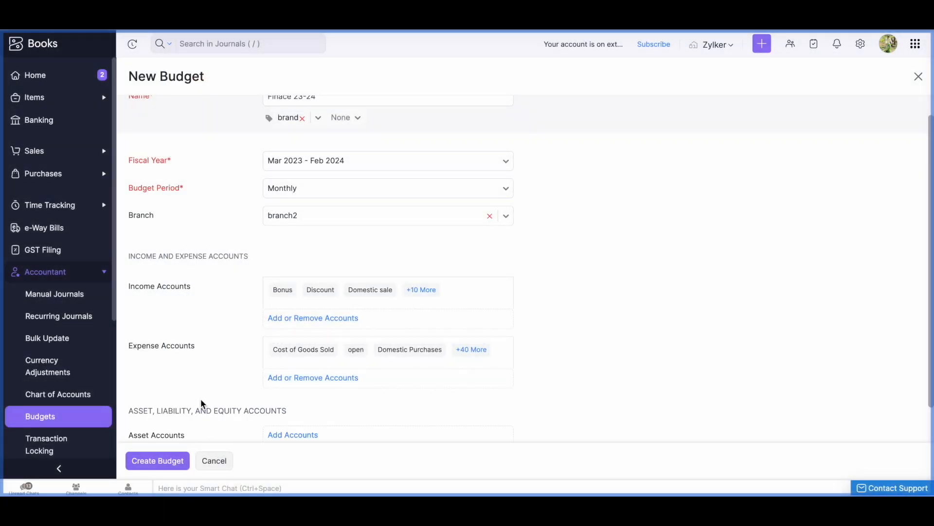
{"action": "scroll", "coordinate": [204, 400], "scroll_direction": "down", "scroll_amount": 3}
{"action": "left_click", "coordinate": [295, 339]}
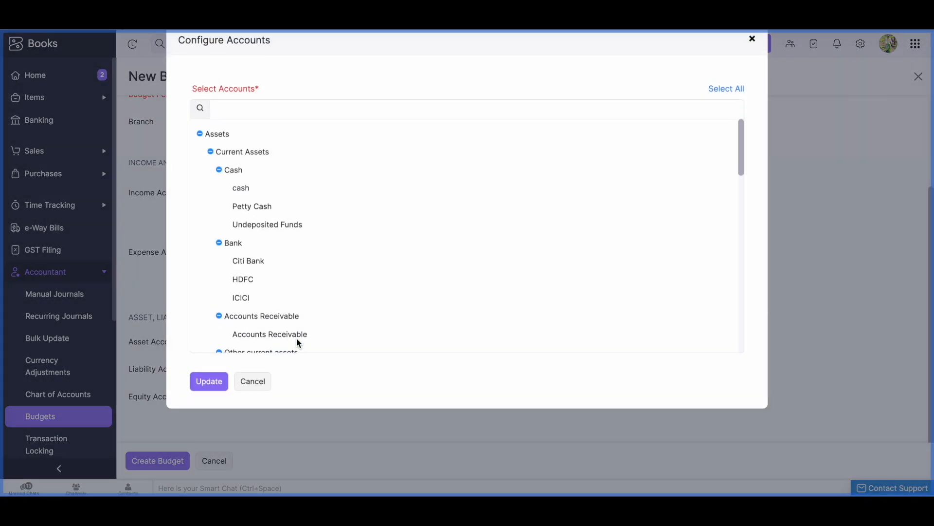
{"action": "right_click", "coordinate": [298, 339]}
{"action": "left_click", "coordinate": [720, 93]}
{"action": "left_click", "coordinate": [722, 92]}
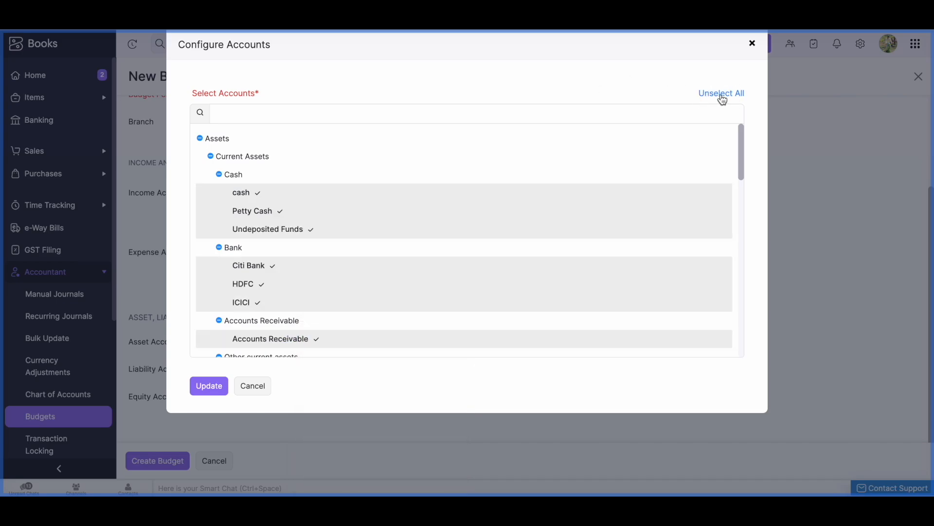
{"action": "left_click", "coordinate": [209, 386]}
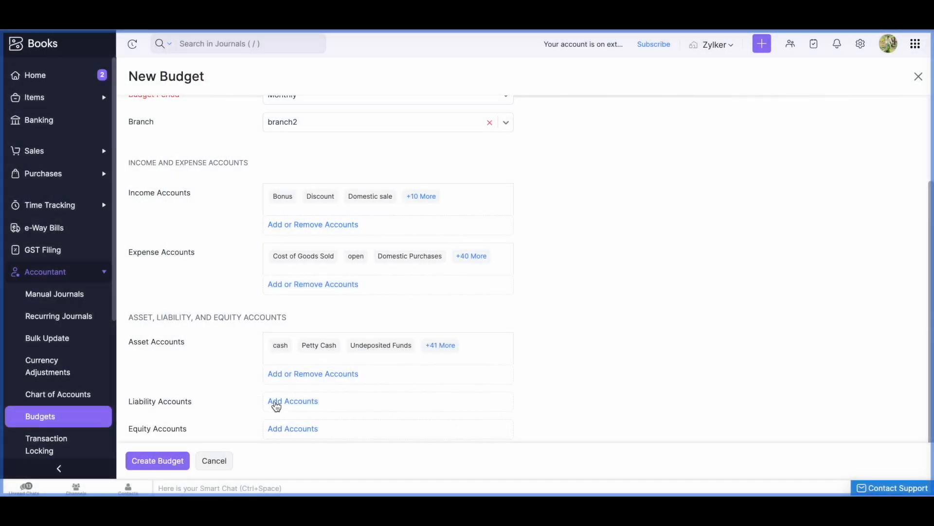
Add all available liability accounts to the budget.
{"action": "left_click", "coordinate": [287, 369]}
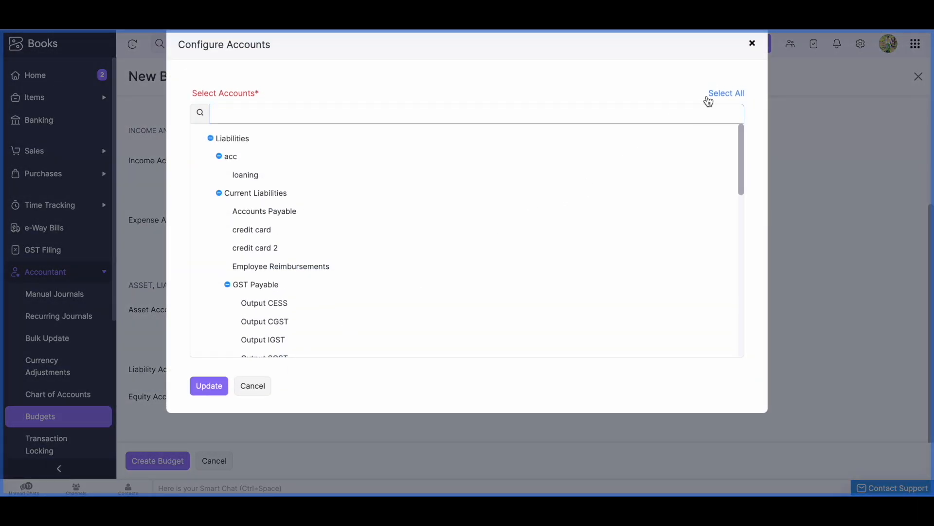
{"action": "left_click", "coordinate": [712, 94]}
{"action": "left_click", "coordinate": [204, 389]}
Add all available equity accounts and create the budget with the configured accounts.
{"action": "scroll", "coordinate": [200, 394], "scroll_direction": "down", "scroll_amount": 1}
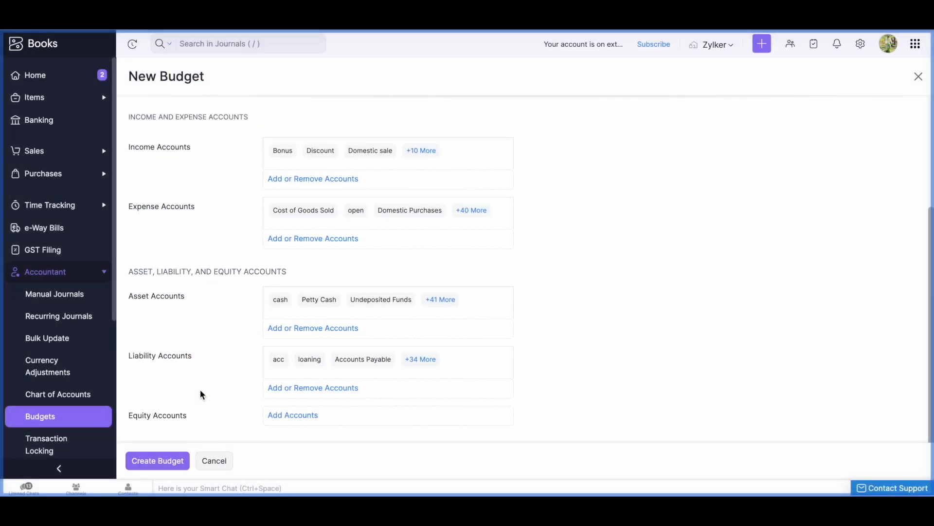
{"action": "left_click", "coordinate": [284, 396]}
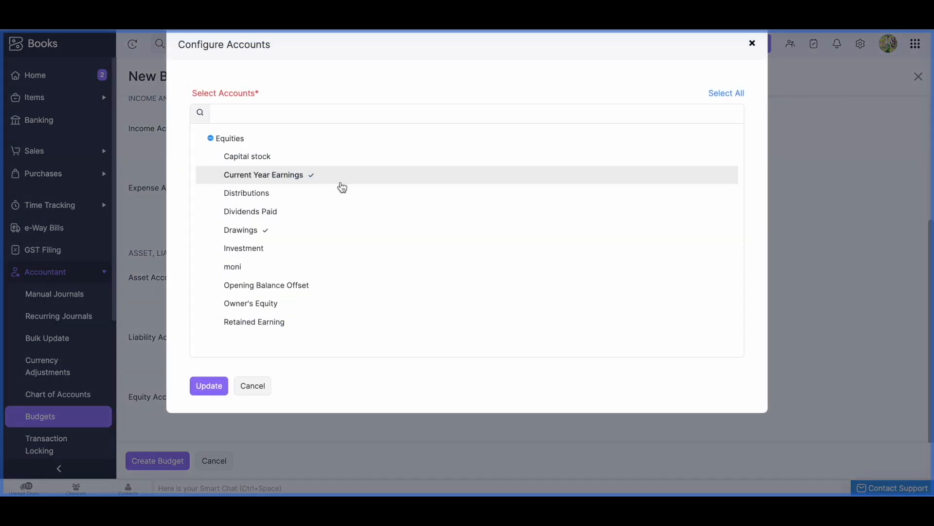
{"action": "left_click", "coordinate": [723, 93]}
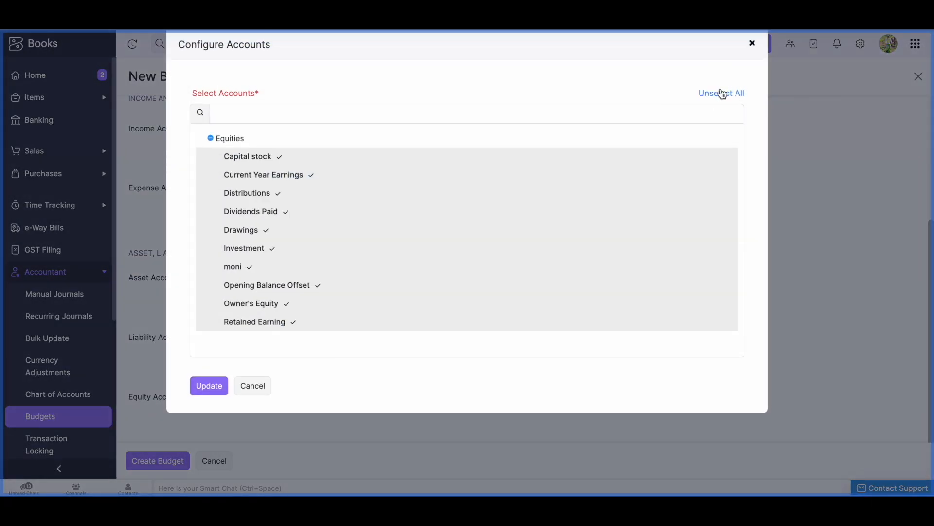
{"action": "left_click", "coordinate": [203, 389]}
{"action": "scroll", "coordinate": [179, 404], "scroll_direction": "down", "scroll_amount": 1}
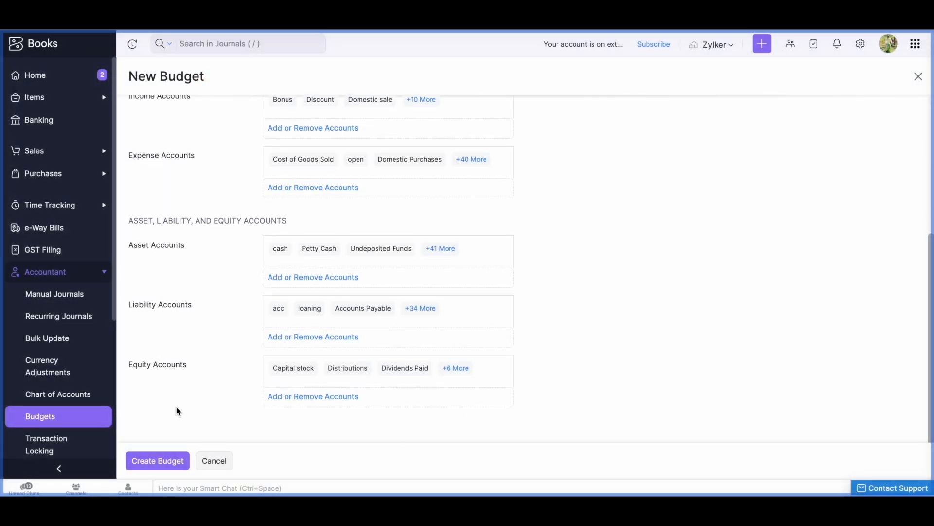
{"action": "left_click", "coordinate": [147, 467]}
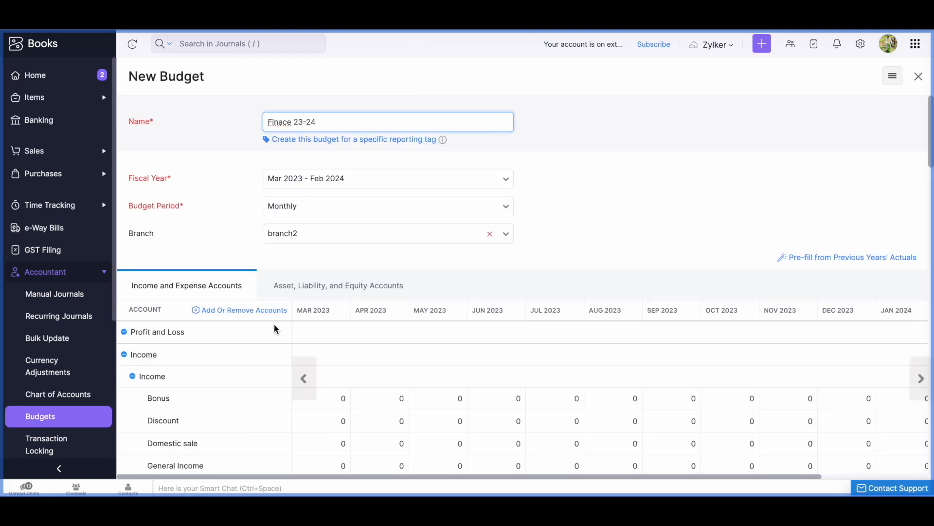
Set the Bonus income budget to 100 for Mar 2023 and 110 for Apr 2023.
{"action": "scroll", "coordinate": [276, 329], "scroll_direction": "down", "scroll_amount": 1}
{"action": "left_click", "coordinate": [341, 336]}
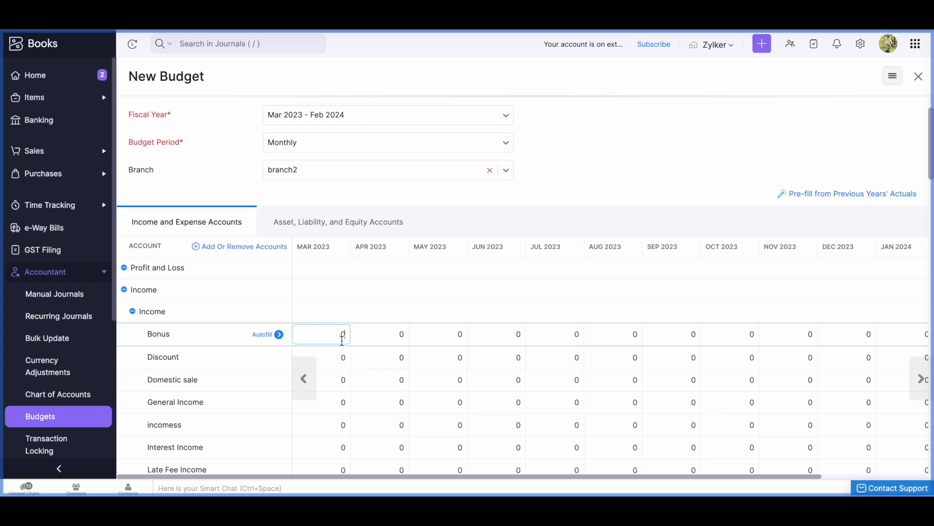
{"action": "type", "text": "100"}
{"action": "left_click", "coordinate": [400, 334]}
{"action": "type", "text": "1"}
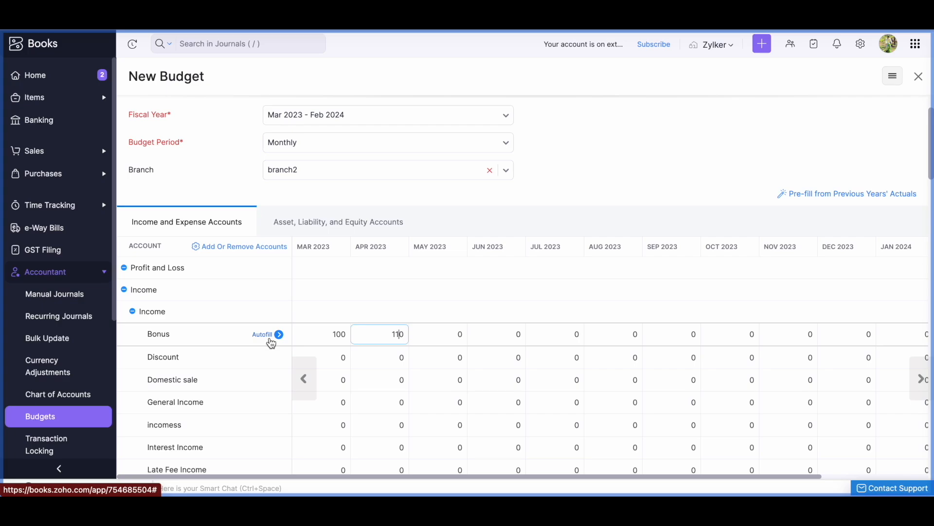
Try to pre-fill the budget from previous years' actuals, using Mar 2022 - Feb 2023 with the Cash report basis.
{"action": "left_click", "coordinate": [805, 198]}
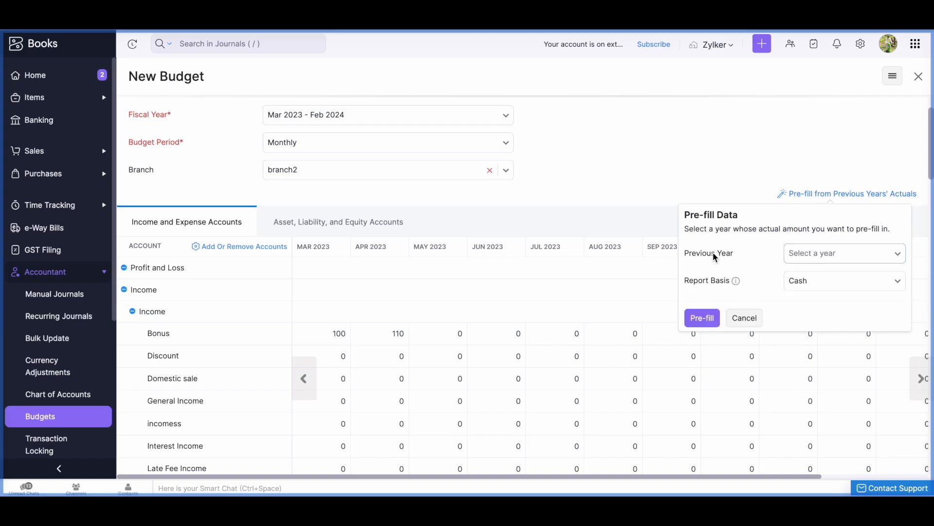
{"action": "left_click_drag", "start_coordinate": [692, 253], "coordinate": [735, 253]}
{"action": "left_click", "coordinate": [765, 212]}
{"action": "left_click_drag", "start_coordinate": [683, 253], "coordinate": [763, 252]}
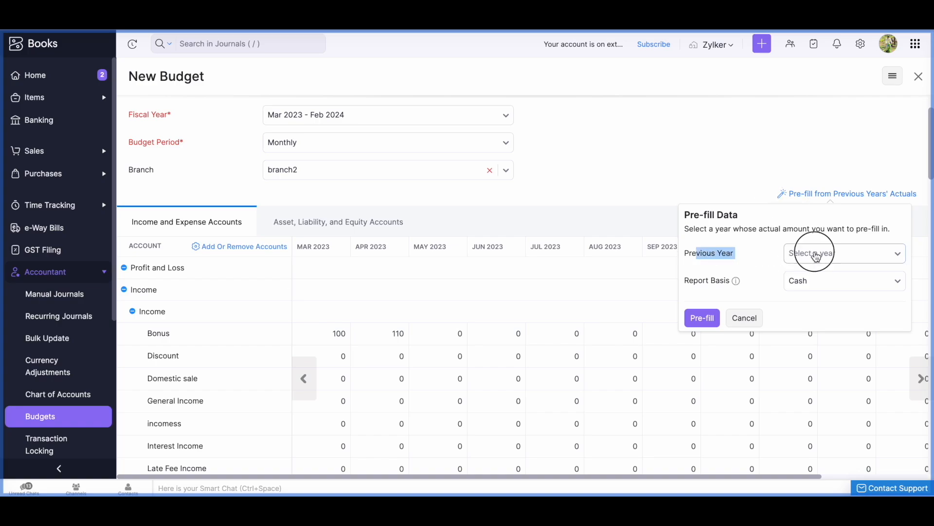
{"action": "left_click", "coordinate": [815, 254]}
{"action": "left_click", "coordinate": [822, 308]}
{"action": "left_click_drag", "start_coordinate": [689, 281], "coordinate": [740, 284]}
{"action": "left_click", "coordinate": [814, 289]}
{"action": "left_click", "coordinate": [744, 301]}
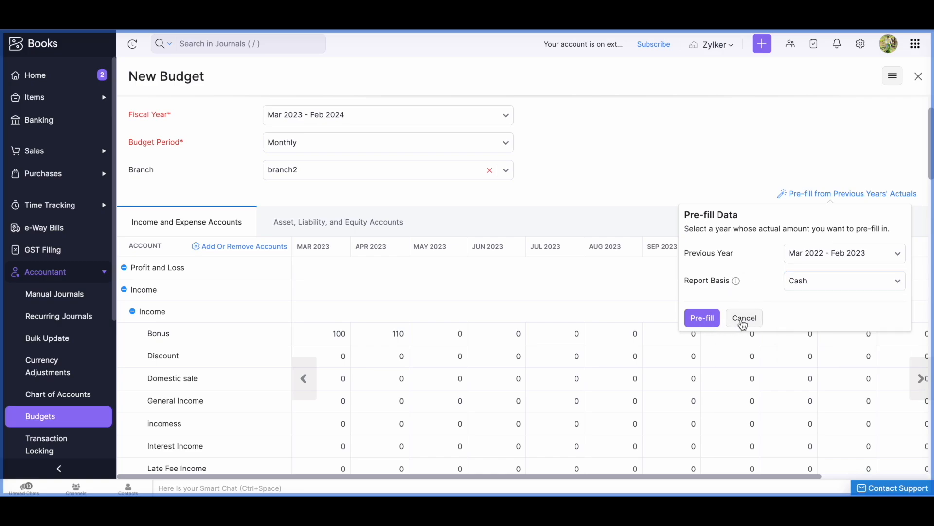
{"action": "left_click", "coordinate": [701, 318]}
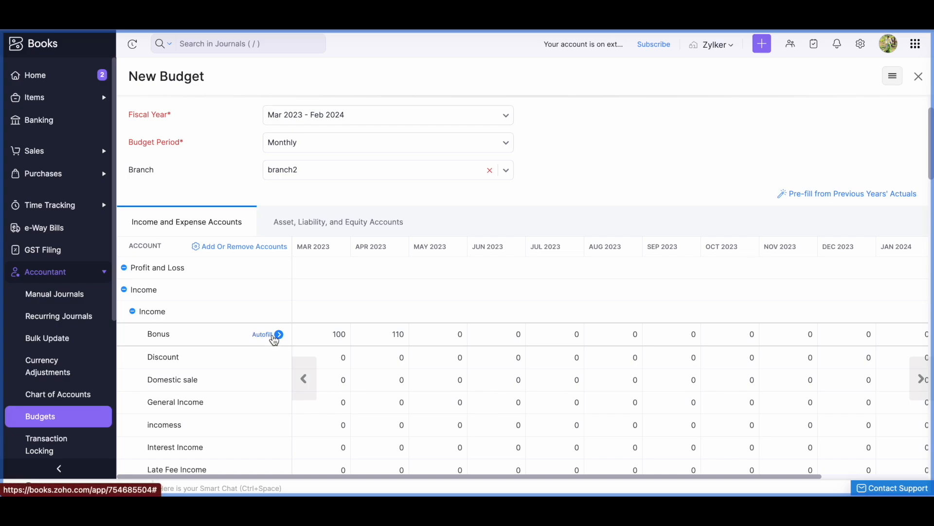
Autofill the Bonus account with a fixed amount of 100 for each period and check the amounts through Feb 2024.
{"action": "left_click", "coordinate": [274, 336]}
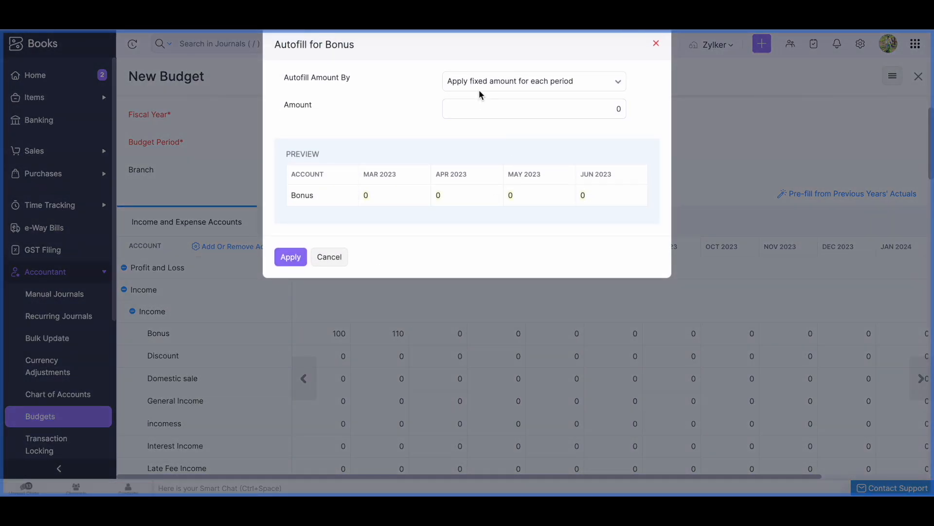
{"action": "left_click", "coordinate": [478, 88]}
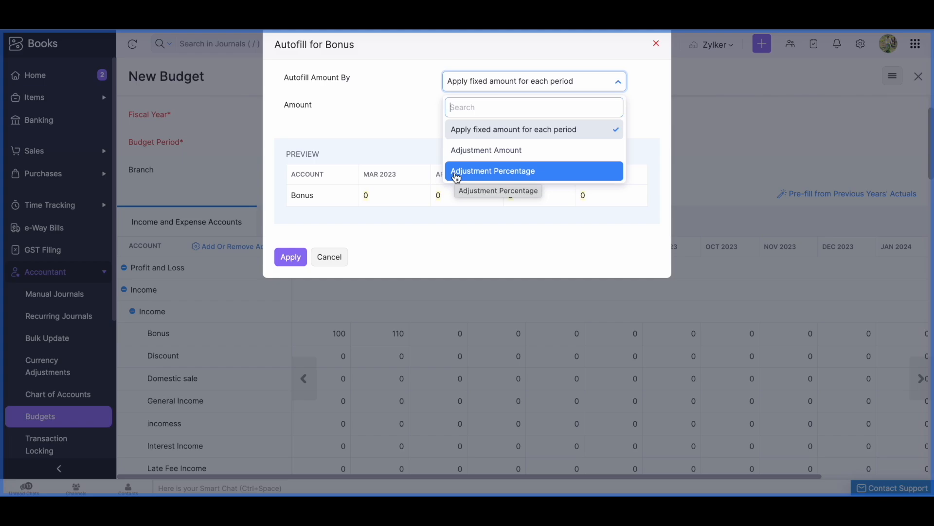
{"action": "left_click", "coordinate": [479, 131]}
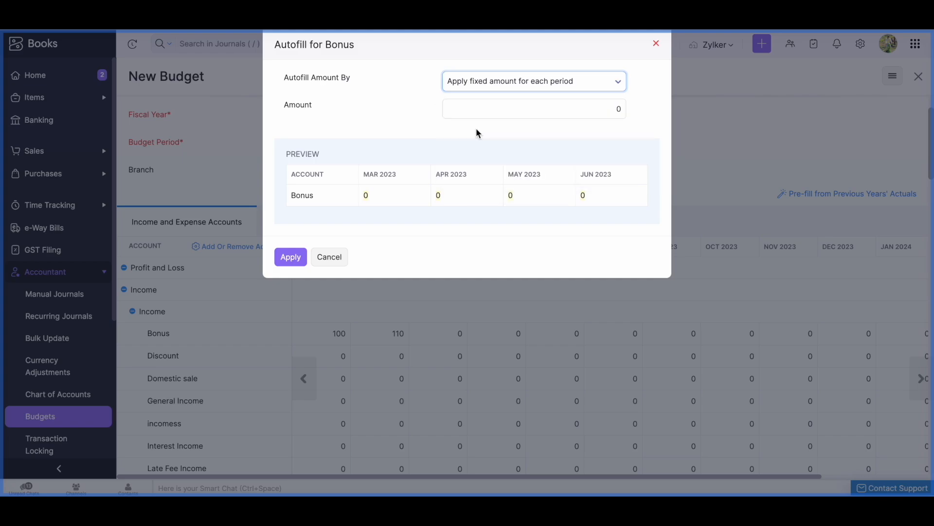
{"action": "left_click", "coordinate": [523, 110]}
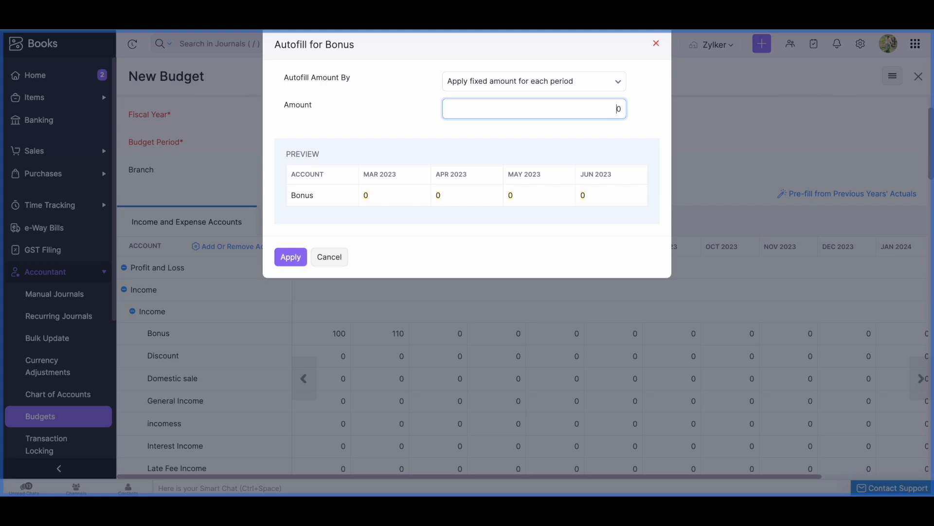
{"action": "type", "text": "10"}
{"action": "left_click", "coordinate": [292, 258]}
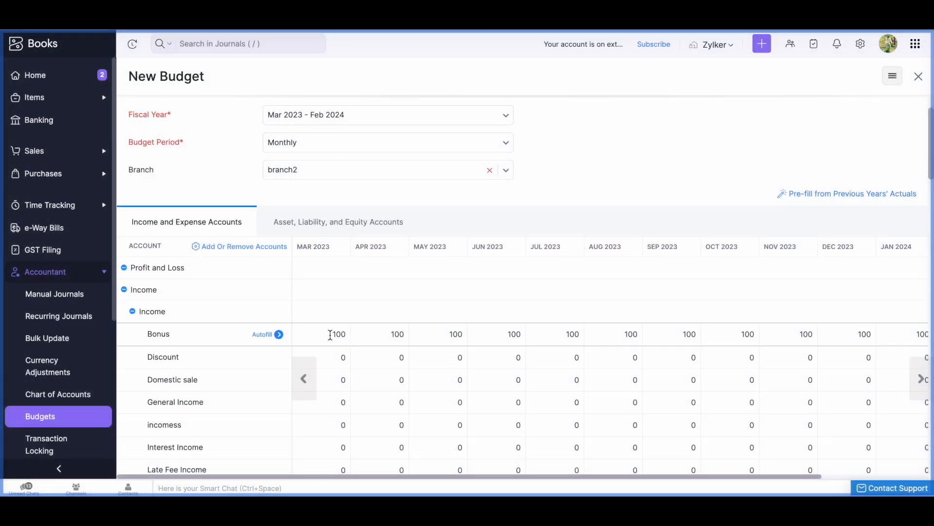
{"action": "scroll", "coordinate": [330, 335], "scroll_direction": "right", "scroll_amount": 1}
{"action": "scroll", "coordinate": [330, 335], "scroll_direction": "right", "scroll_amount": 5}
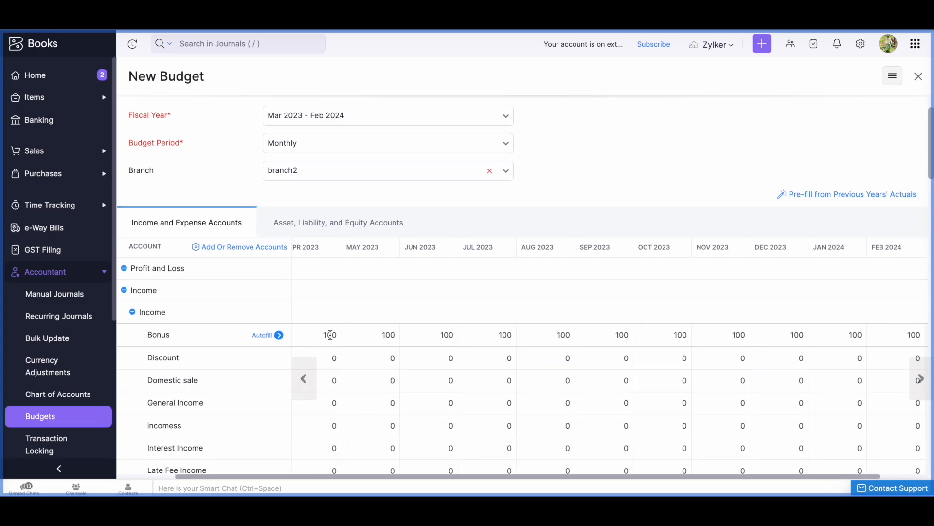
{"action": "scroll", "coordinate": [329, 335], "scroll_direction": "right", "scroll_amount": 3}
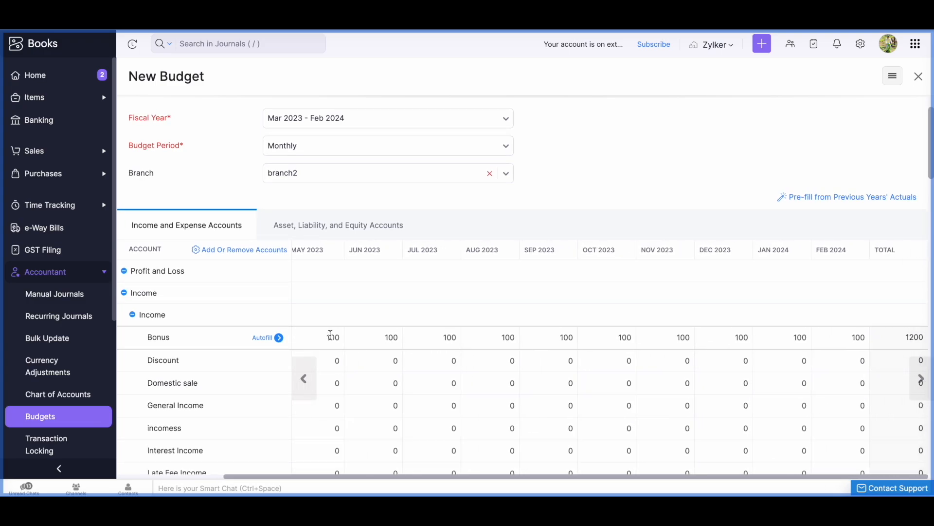
{"action": "scroll", "coordinate": [330, 335], "scroll_direction": "left", "scroll_amount": 9}
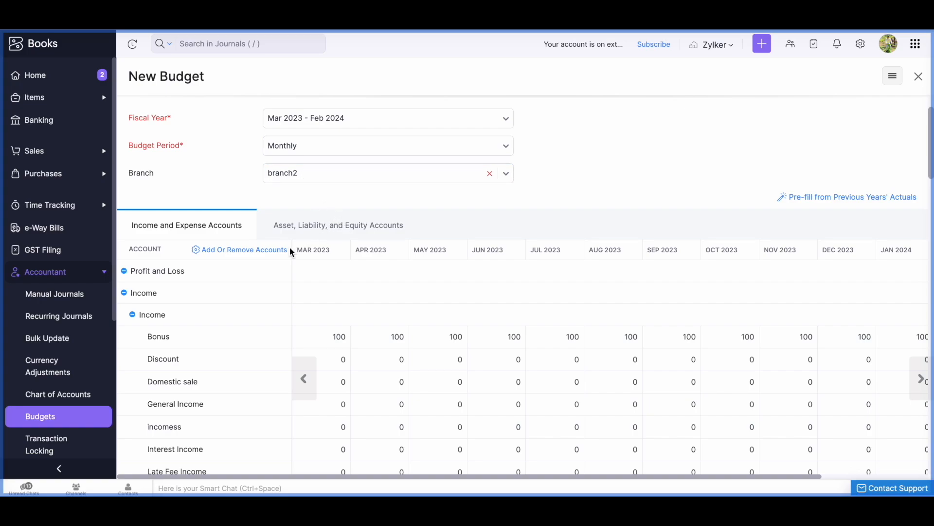
{"action": "left_click", "coordinate": [267, 337]}
{"action": "left_click", "coordinate": [457, 82]}
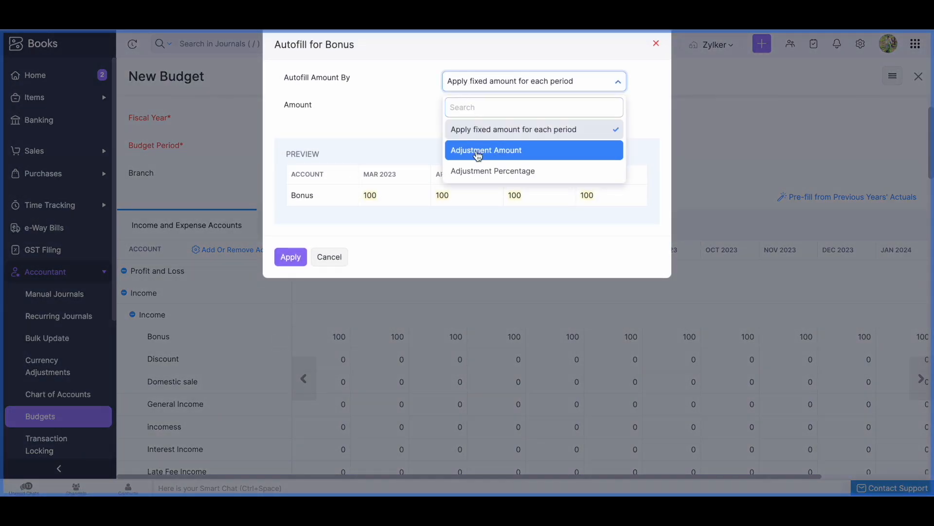
{"action": "left_click", "coordinate": [478, 151]}
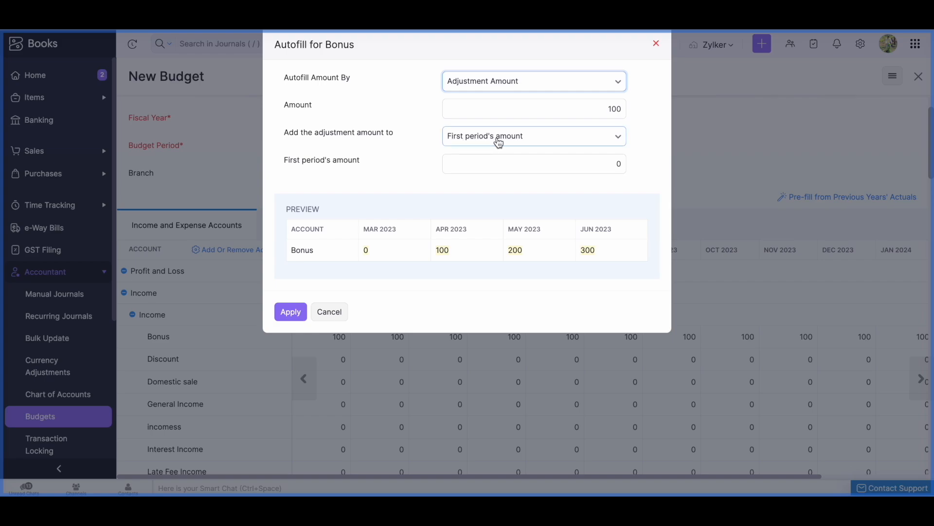
{"action": "left_click", "coordinate": [499, 141]}
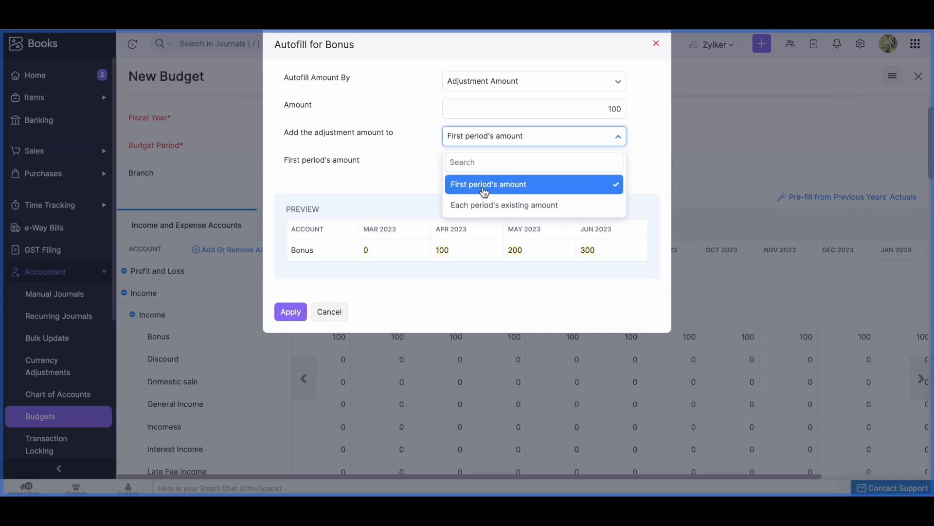
{"action": "left_click", "coordinate": [485, 185]}
{"action": "left_click_drag", "start_coordinate": [286, 104], "coordinate": [313, 107]}
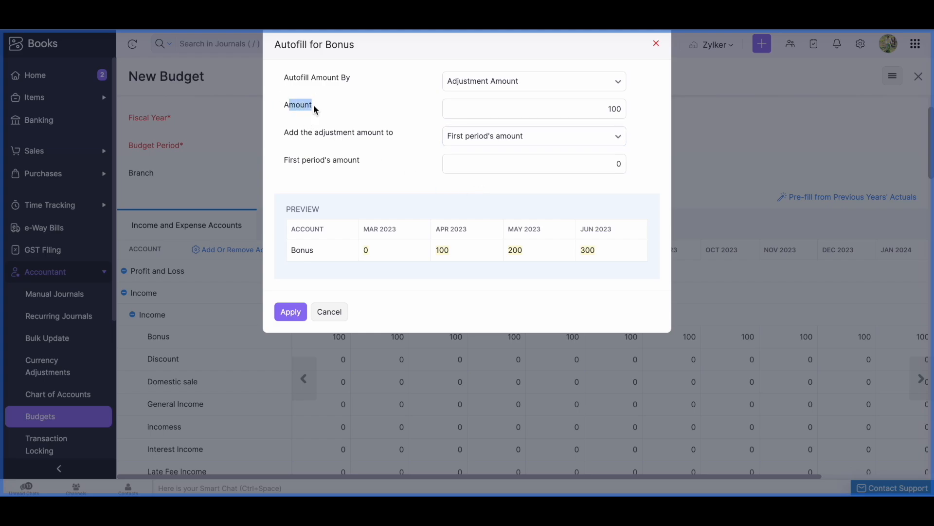
{"action": "left_click", "coordinate": [286, 160]}
{"action": "left_click_drag", "start_coordinate": [286, 161], "coordinate": [359, 162]}
{"action": "left_click", "coordinate": [359, 161]}
{"action": "left_click_drag", "start_coordinate": [286, 104], "coordinate": [312, 106]}
{"action": "left_click", "coordinate": [571, 112]}
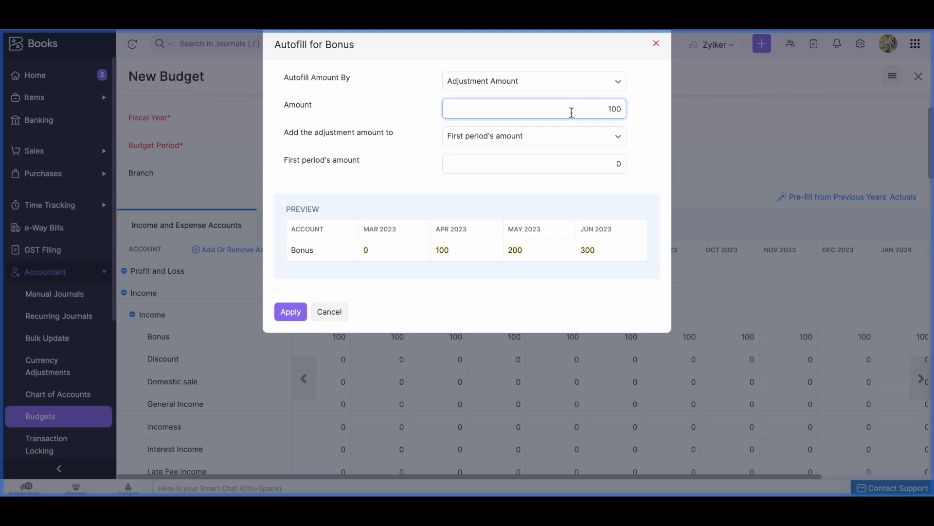
{"action": "left_click_drag", "start_coordinate": [571, 112], "coordinate": [618, 111]}
{"action": "type", "text": "100"}
{"action": "left_click", "coordinate": [314, 174]}
{"action": "left_click", "coordinate": [513, 171]}
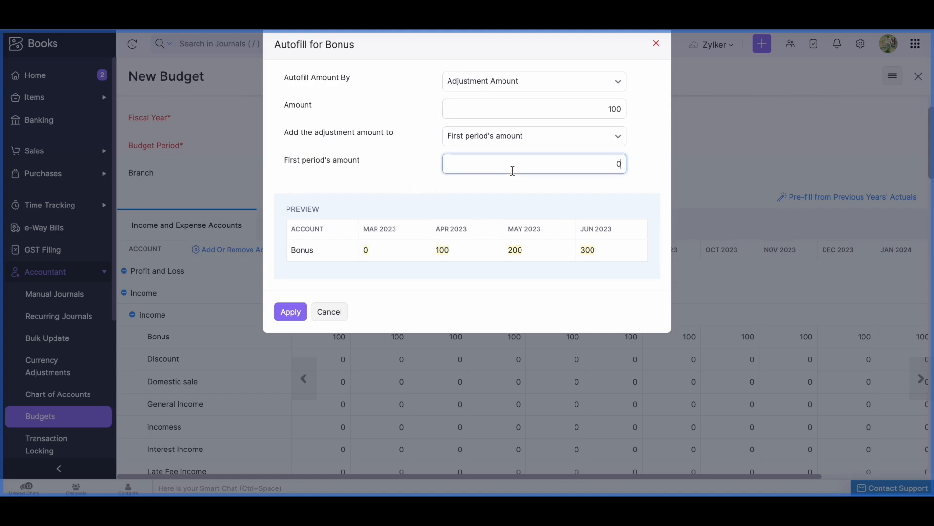
{"action": "type", "text": "00"}
{"action": "left_click", "coordinate": [324, 311]}
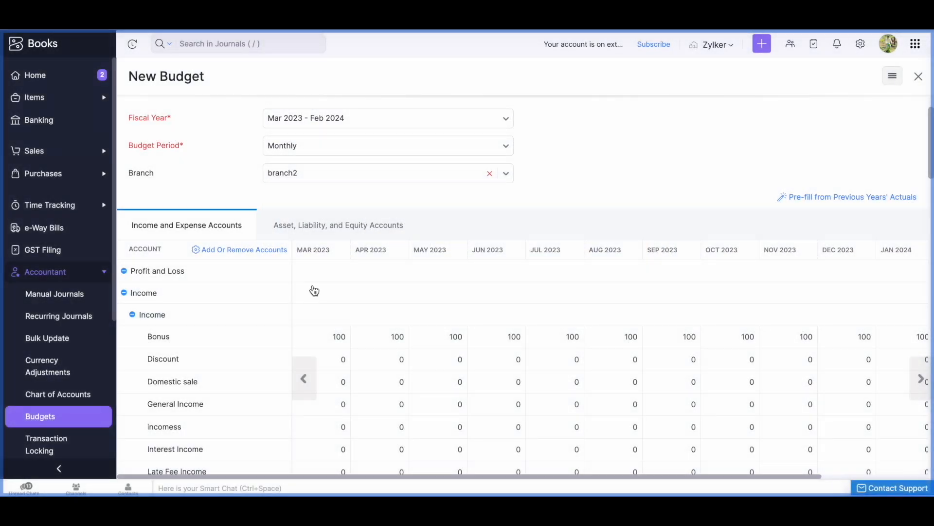
{"action": "left_click_drag", "start_coordinate": [296, 250], "coordinate": [335, 252]}
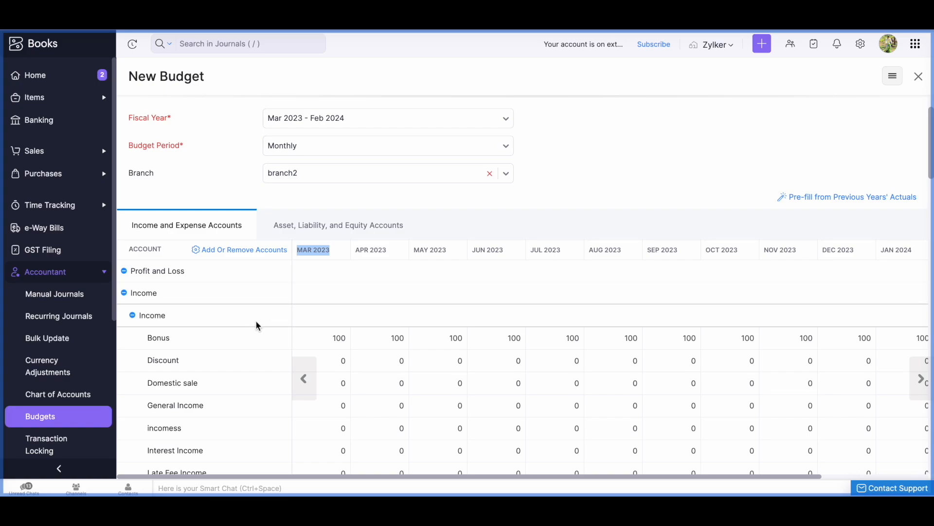
Autofill the Bonus account by Adjustment Amount, adding 100 to the first period's amount of 1000.
{"action": "left_click", "coordinate": [262, 338]}
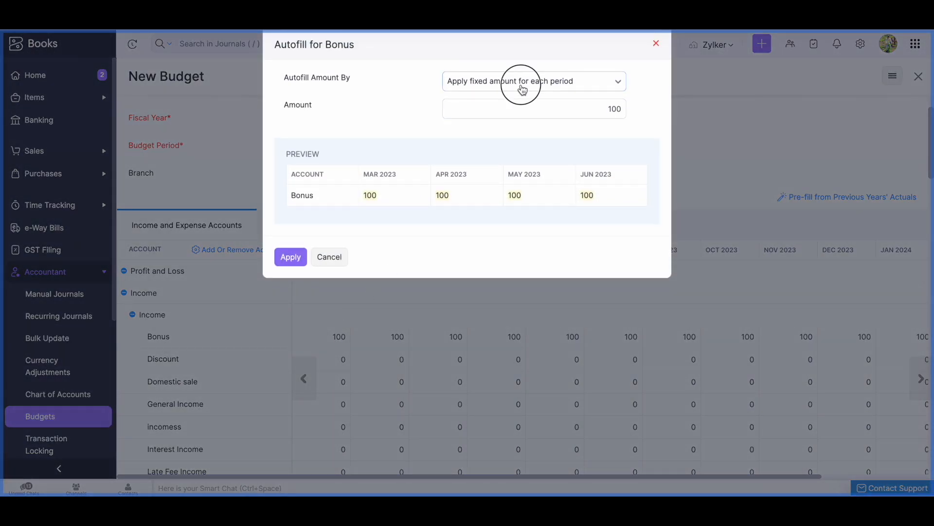
{"action": "left_click", "coordinate": [520, 87]}
{"action": "left_click", "coordinate": [505, 149]}
{"action": "left_click", "coordinate": [542, 164]}
{"action": "type", "text": "100"}
{"action": "key", "text": "BackSpace"}
{"action": "type", "text": "0"}
{"action": "left_click", "coordinate": [594, 109]}
{"action": "left_click", "coordinate": [665, 141]}
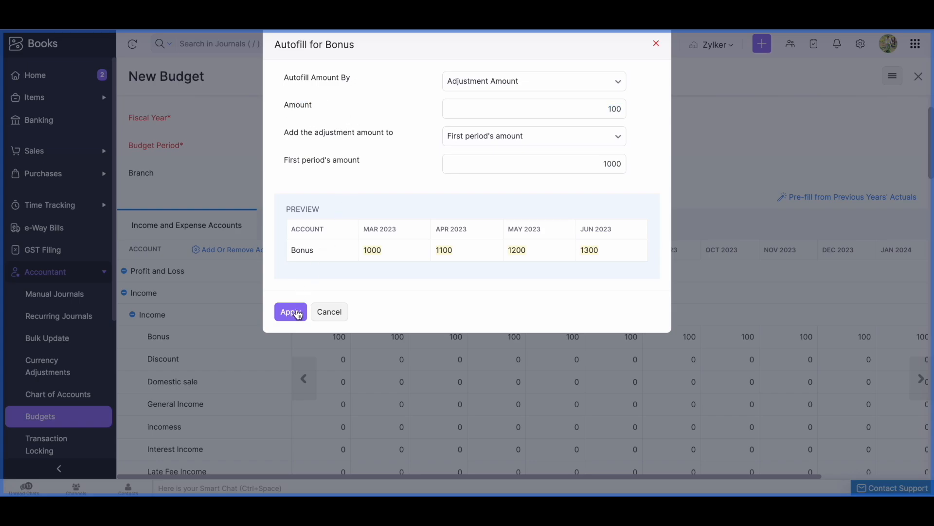
{"action": "left_click", "coordinate": [298, 315]}
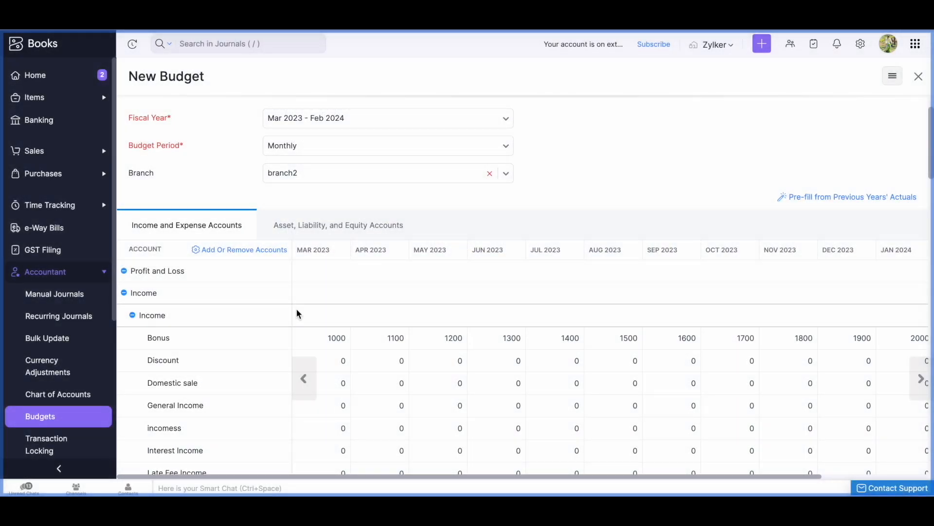
Examine the monthly Bonus amounts from Mar 2023 to Dec 2023.
{"action": "scroll", "coordinate": [287, 292], "scroll_direction": "down", "scroll_amount": 1}
{"action": "left_click", "coordinate": [328, 290]}
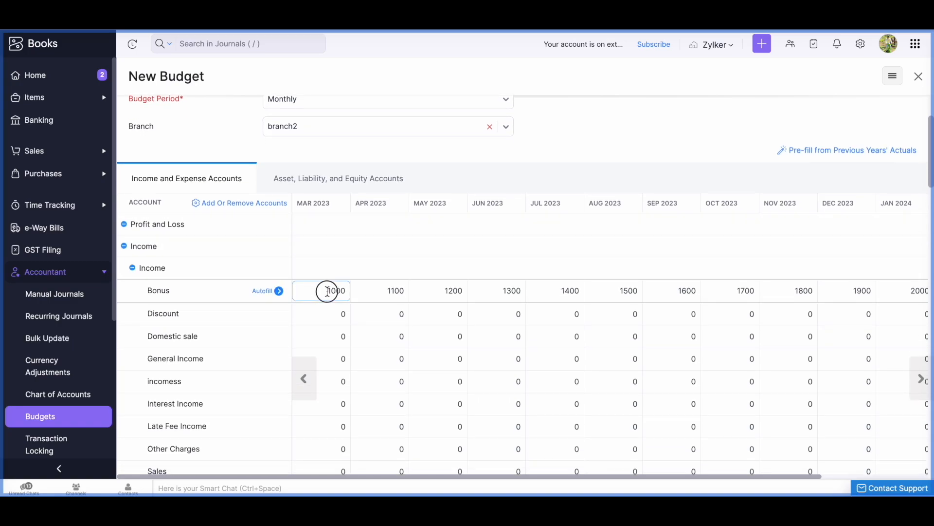
{"action": "left_click", "coordinate": [393, 292]}
{"action": "left_click", "coordinate": [438, 290]}
{"action": "left_click", "coordinate": [474, 290]}
{"action": "left_click", "coordinate": [554, 292]}
{"action": "left_click", "coordinate": [631, 292]}
{"action": "left_click", "coordinate": [742, 288]}
{"action": "left_click", "coordinate": [802, 288]}
{"action": "left_click", "coordinate": [823, 292]}
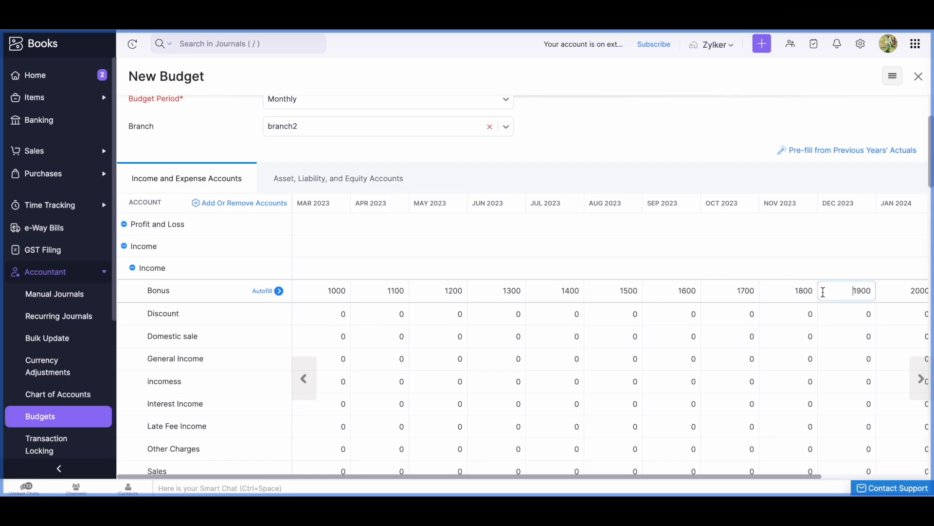
Look at the autofill options for the "open" account under Cost of Goods Sold, leaving its amounts as they are.
{"action": "scroll", "coordinate": [253, 249], "scroll_direction": "down", "scroll_amount": 5}
{"action": "scroll", "coordinate": [253, 248], "scroll_direction": "down", "scroll_amount": 6}
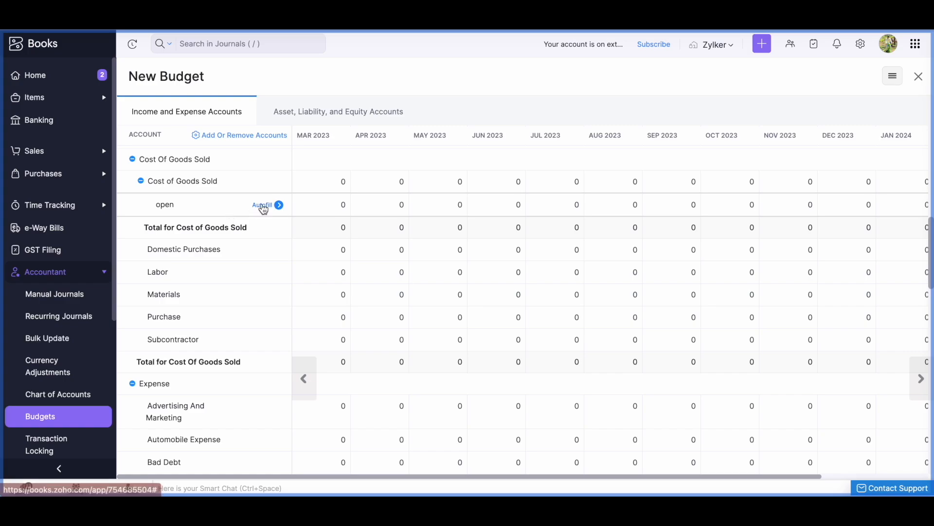
{"action": "left_click", "coordinate": [268, 204]}
{"action": "left_click", "coordinate": [654, 45]}
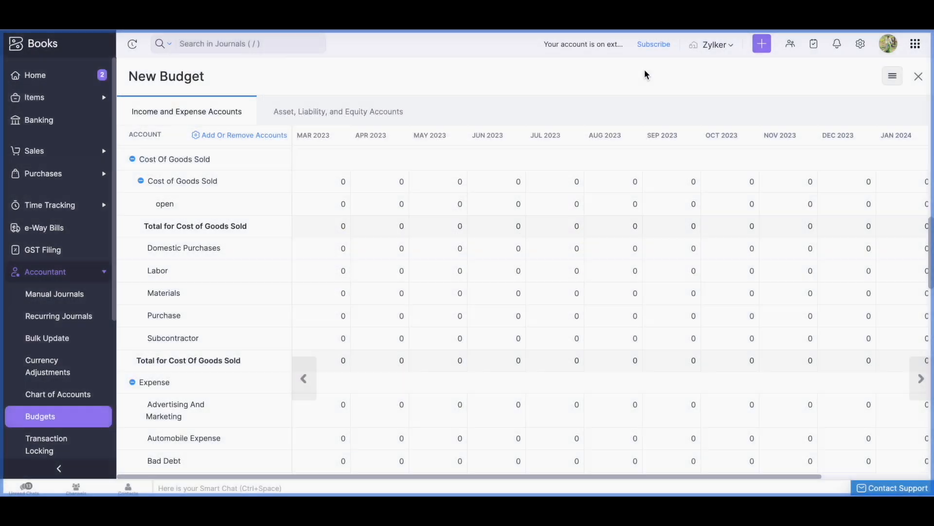
Preview the Discount account's autofill with the adjustment amount added to each period's existing amount, without applying it.
{"action": "scroll", "coordinate": [361, 234], "scroll_direction": "up", "scroll_amount": 12}
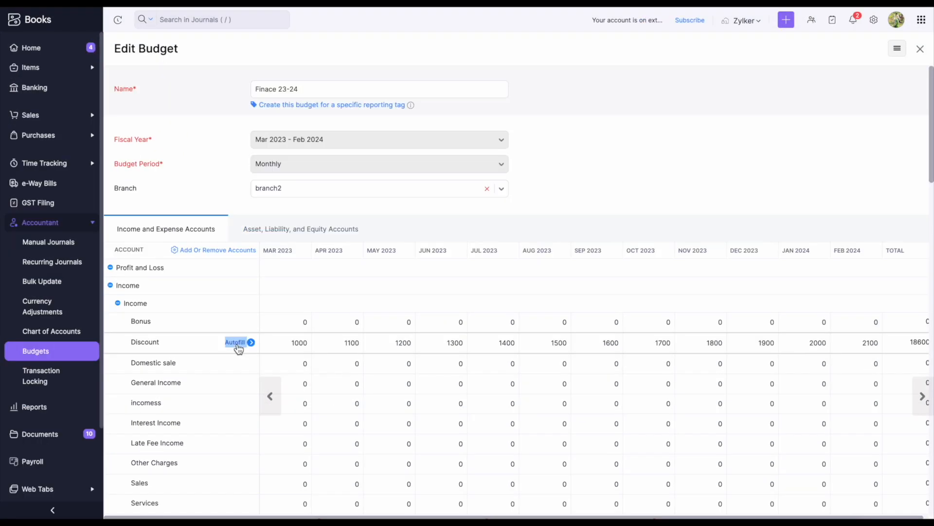
{"action": "left_click", "coordinate": [237, 343]}
{"action": "left_click", "coordinate": [495, 101]}
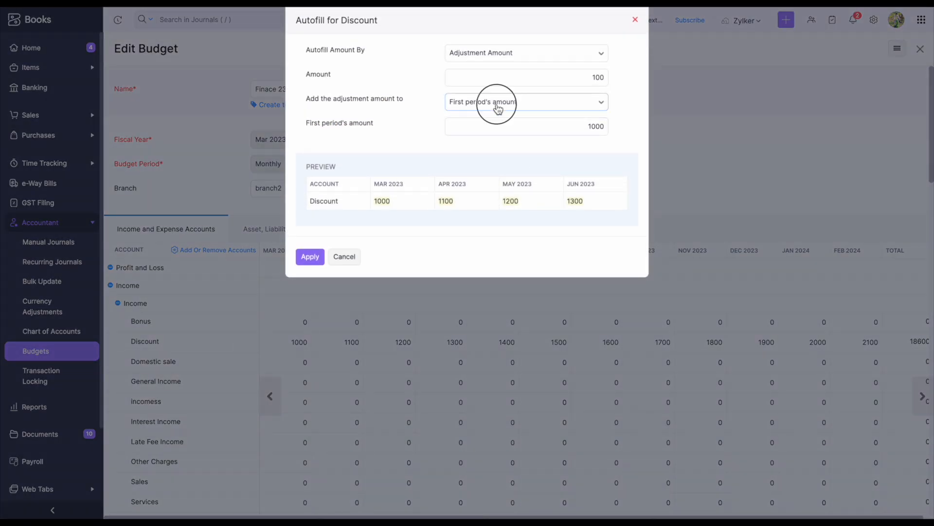
{"action": "left_click", "coordinate": [489, 165]}
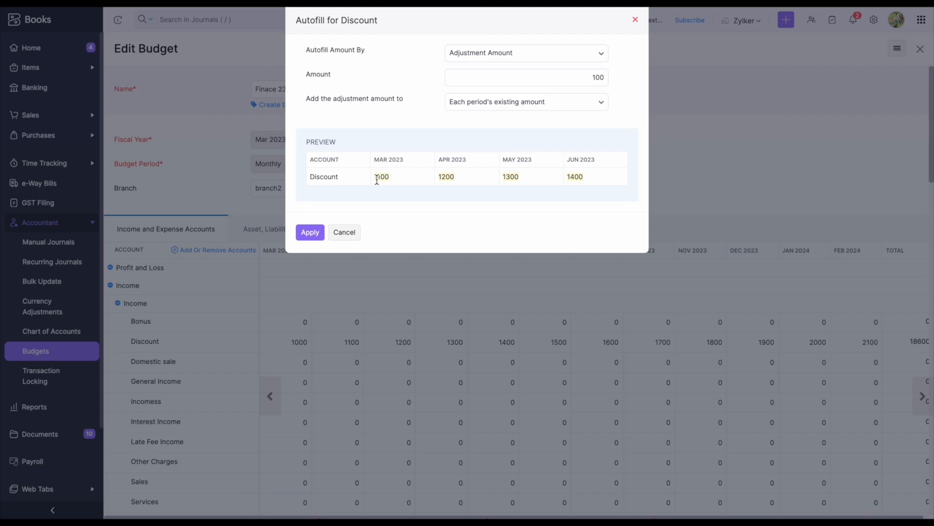
{"action": "left_click", "coordinate": [353, 230]}
Examine the monthly Discount amounts from Mar 2023 to Jun 2023.
{"action": "left_click", "coordinate": [293, 343]}
{"action": "left_click", "coordinate": [330, 345]}
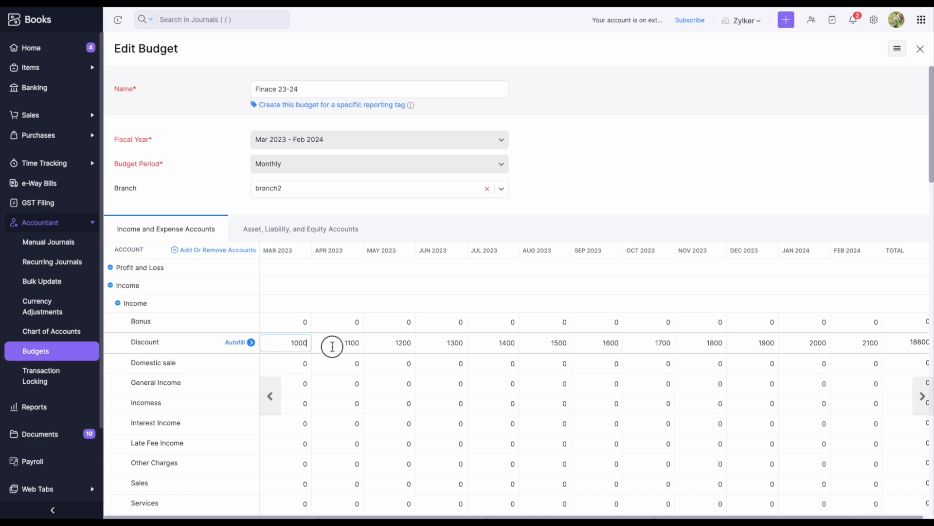
{"action": "left_click", "coordinate": [383, 343]}
{"action": "left_click", "coordinate": [437, 343]}
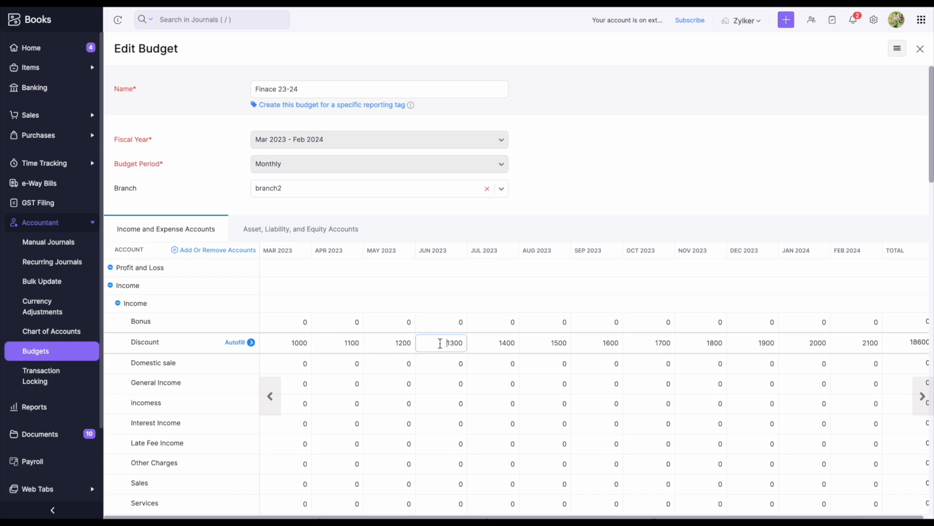
Autofill the Discount account by Adjustment Amount, adding 200 to each period's existing amount.
{"action": "left_click", "coordinate": [242, 345]}
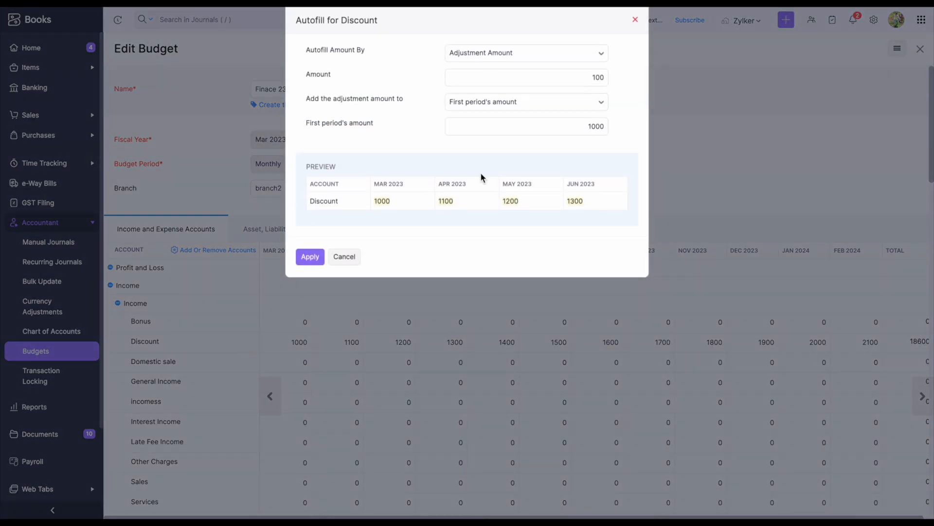
{"action": "left_click", "coordinate": [496, 111]}
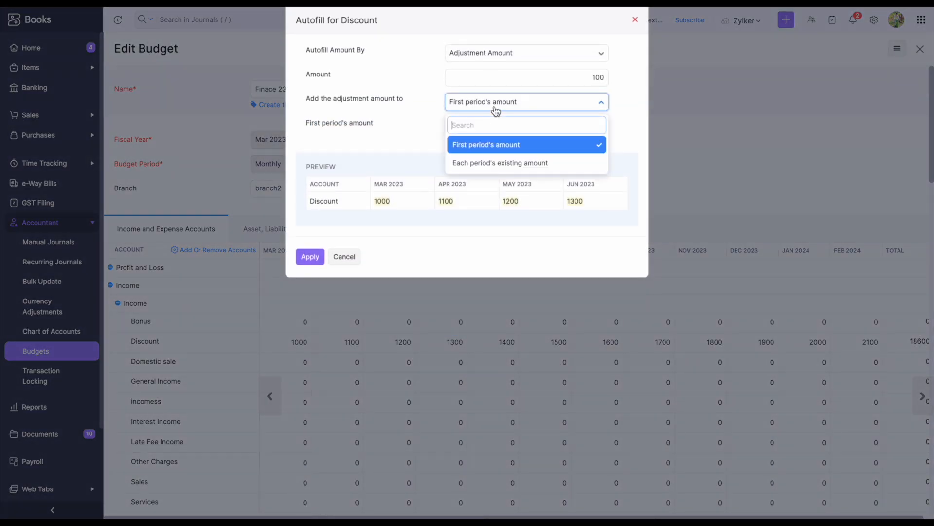
{"action": "left_click", "coordinate": [497, 164]}
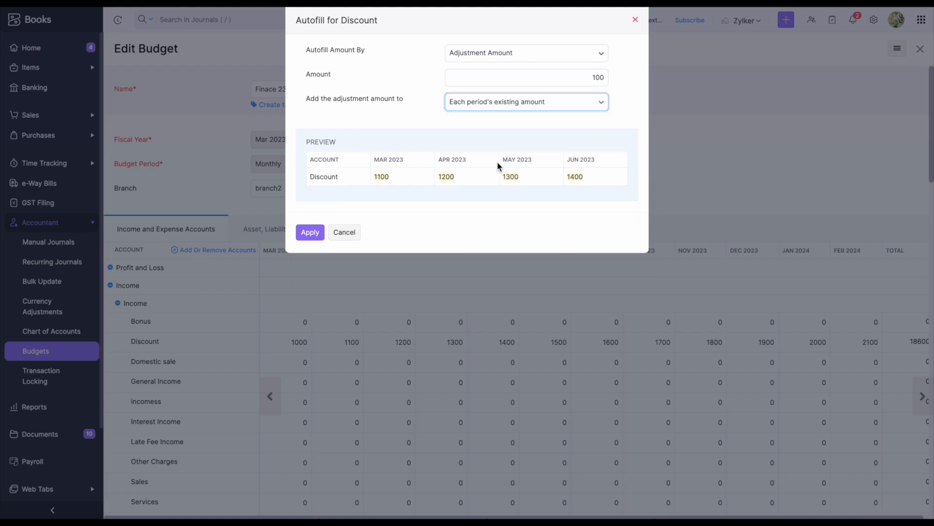
{"action": "double_click", "coordinate": [604, 77]}
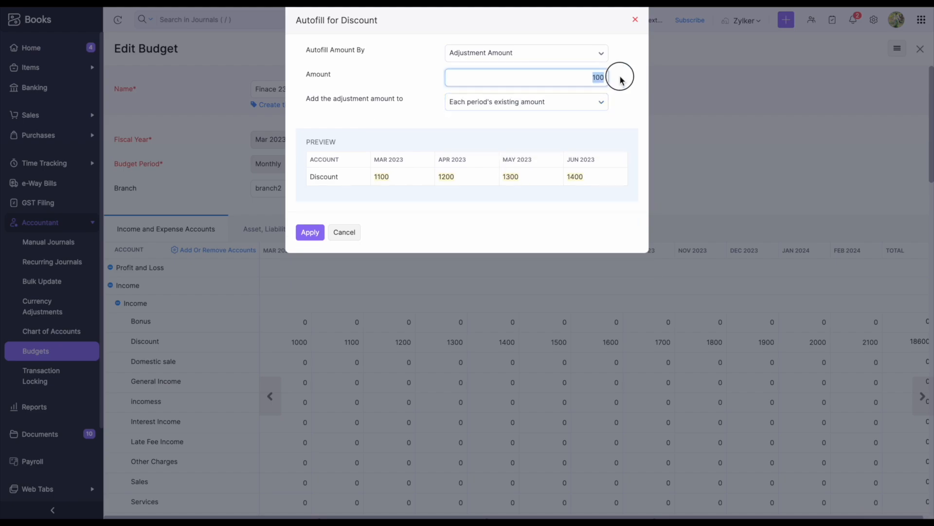
{"action": "key", "text": "BackSpace"}
{"action": "type", "text": "200"}
{"action": "left_click", "coordinate": [299, 234]}
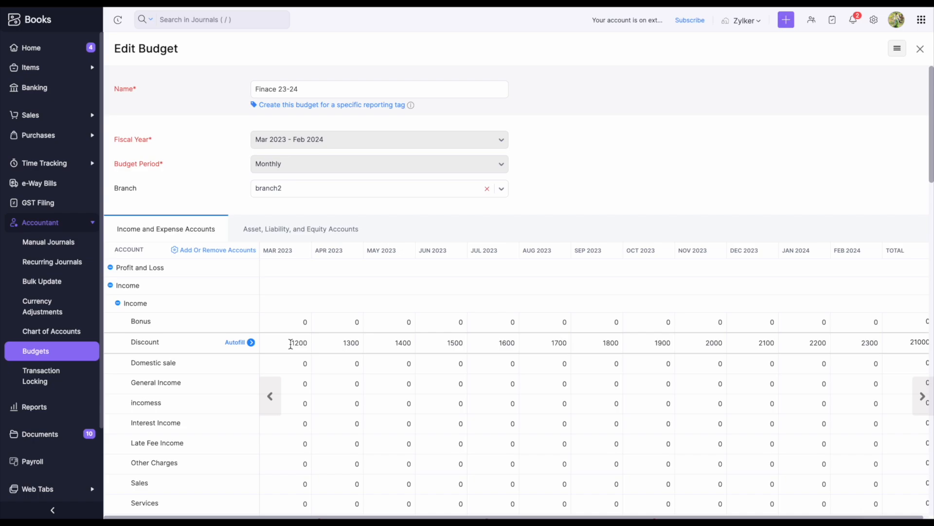
Check the monthly Discount amounts from Mar 2023 to Jul 2023.
{"action": "left_click", "coordinate": [289, 343]}
{"action": "left_click_drag", "start_coordinate": [289, 343], "coordinate": [312, 343]}
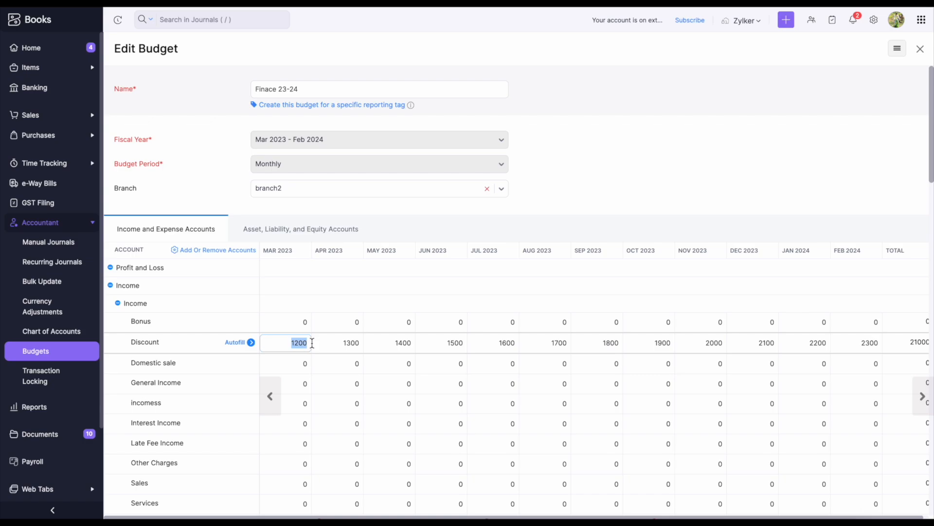
{"action": "left_click_drag", "start_coordinate": [336, 342], "coordinate": [360, 344]}
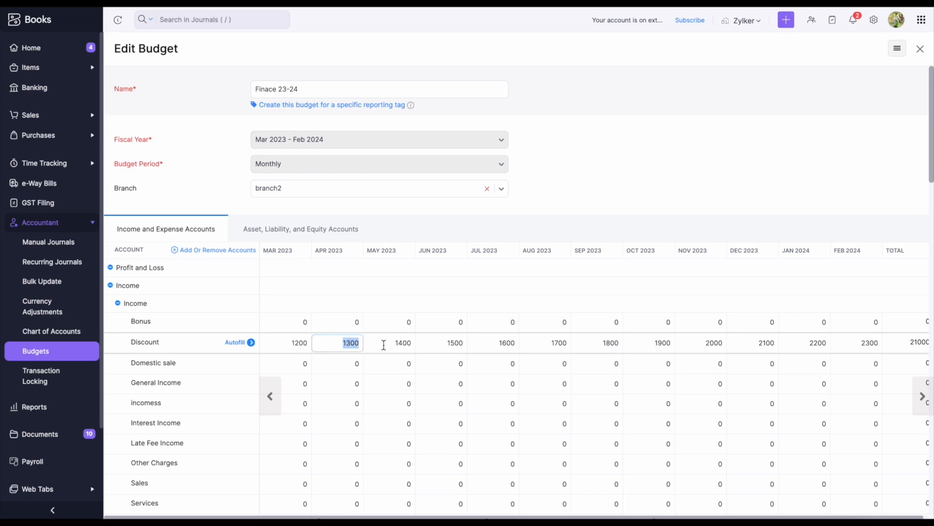
{"action": "left_click_drag", "start_coordinate": [386, 345], "coordinate": [409, 344]}
{"action": "left_click", "coordinate": [465, 344]}
{"action": "left_click", "coordinate": [506, 344]}
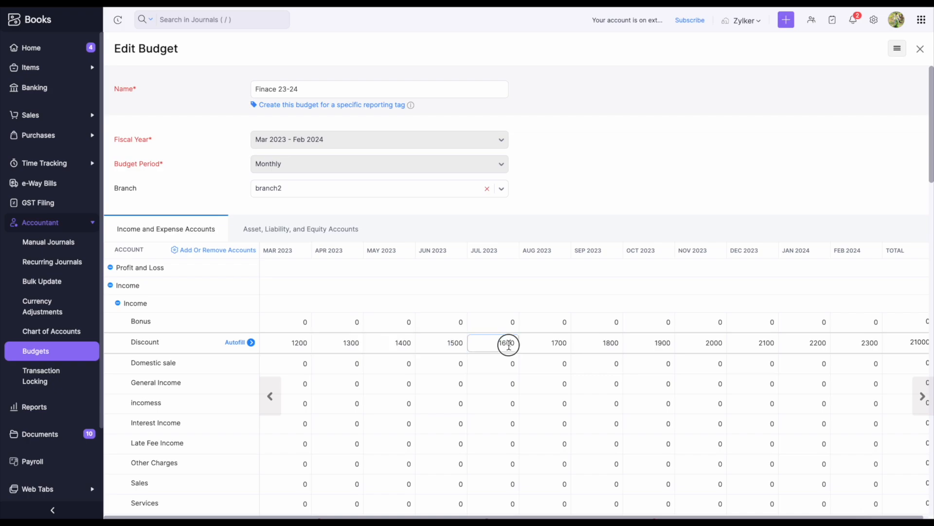
Set the autofill method for the Discount account to Adjustment Percentage.
{"action": "left_click", "coordinate": [238, 340]}
{"action": "left_click", "coordinate": [499, 106]}
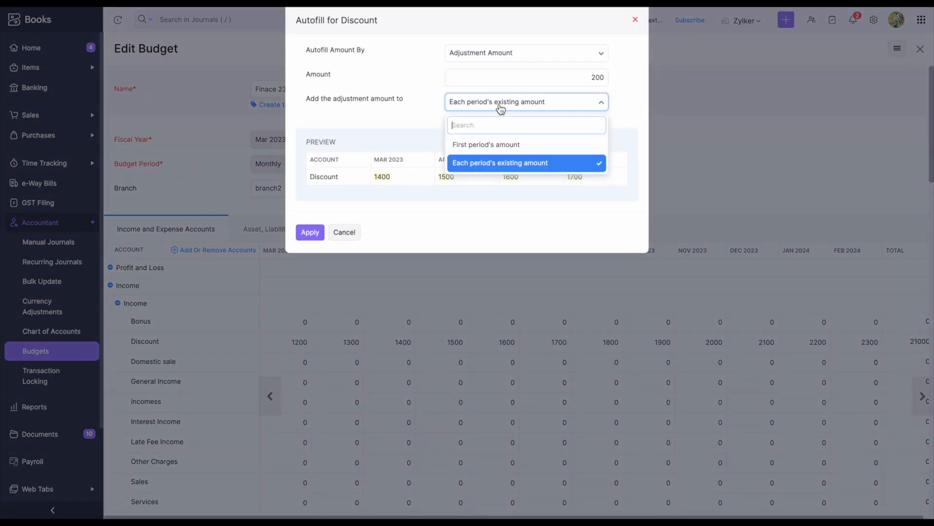
{"action": "left_click", "coordinate": [491, 52]}
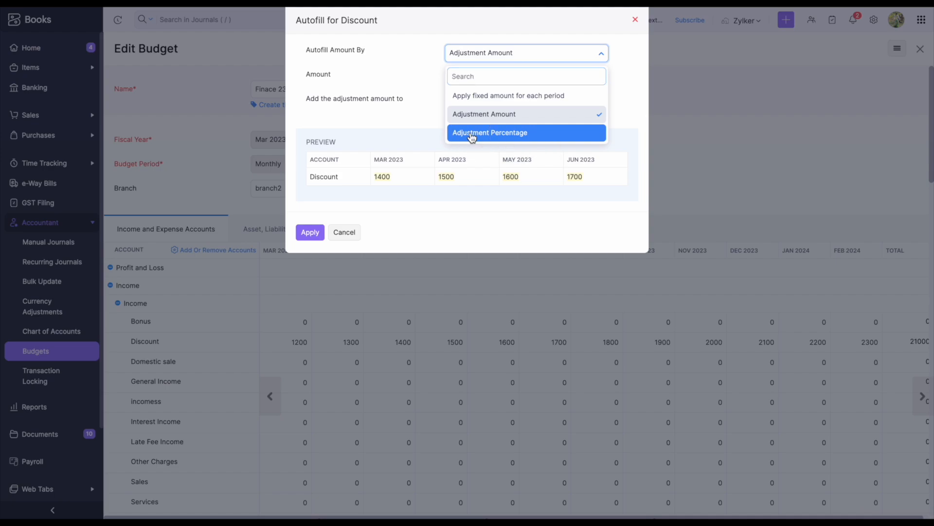
{"action": "left_click", "coordinate": [471, 134]}
{"action": "left_click_drag", "start_coordinate": [311, 50], "coordinate": [386, 51]}
{"action": "left_click", "coordinate": [408, 80]}
{"action": "left_click_drag", "start_coordinate": [352, 52], "coordinate": [362, 50]}
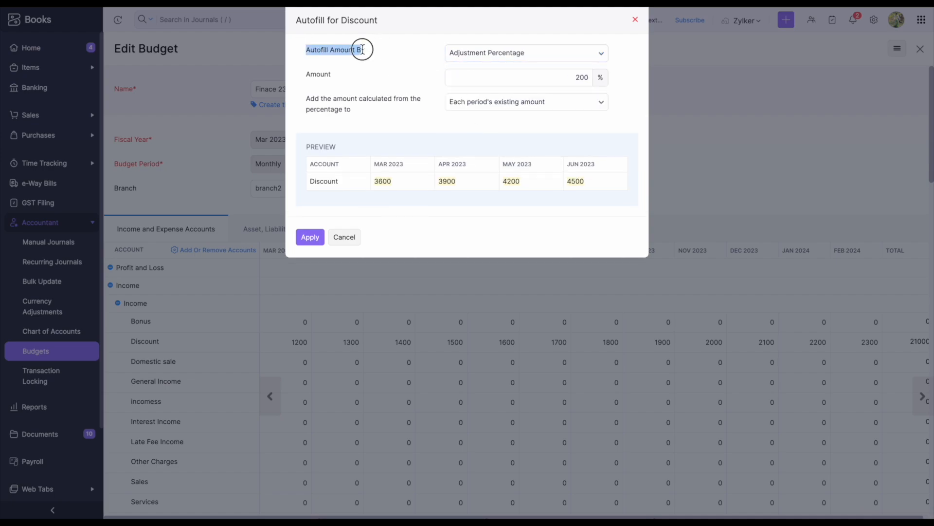
{"action": "left_click", "coordinate": [364, 49]}
{"action": "left_click", "coordinate": [478, 58]}
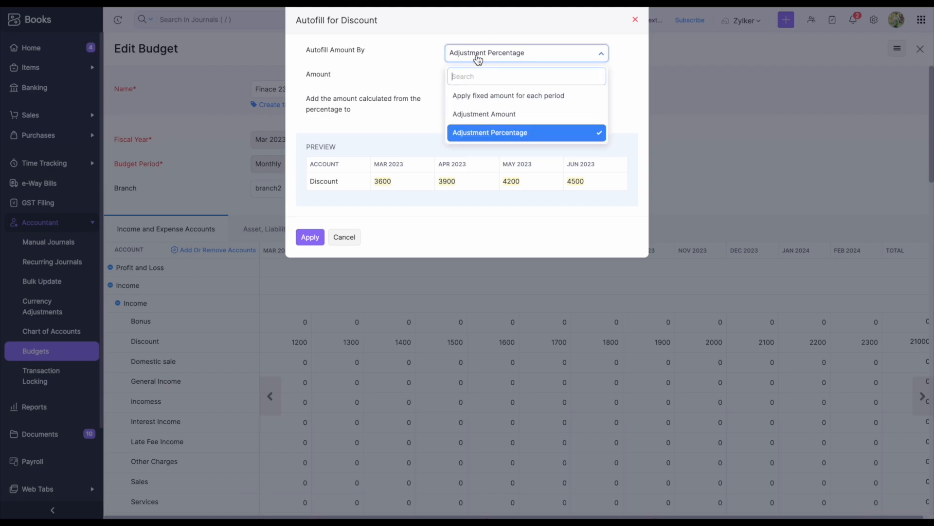
{"action": "left_click", "coordinate": [391, 87]}
{"action": "left_click", "coordinate": [525, 52]}
{"action": "left_click", "coordinate": [528, 131]}
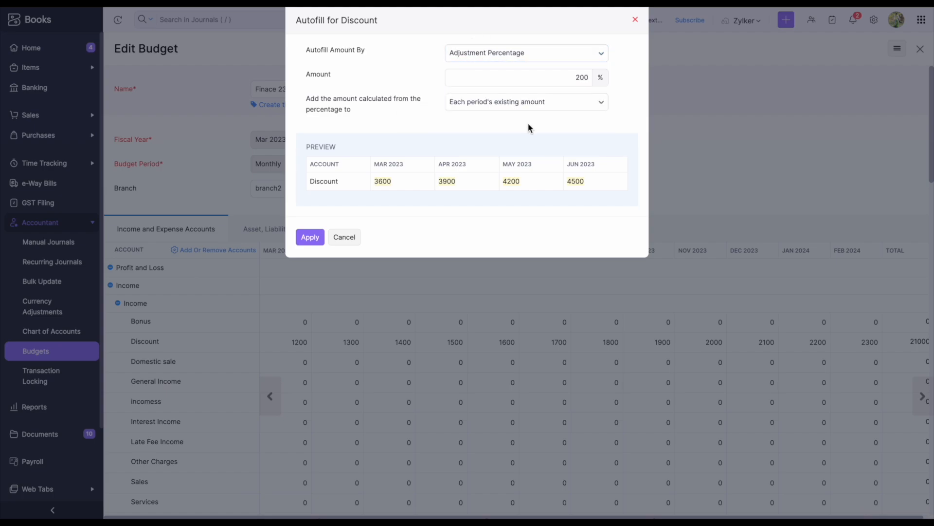
Autofill the Discount account by adding 10% to the first period's amount of 1000, and check the Mar and Apr 2023 amounts.
{"action": "left_click", "coordinate": [463, 101]}
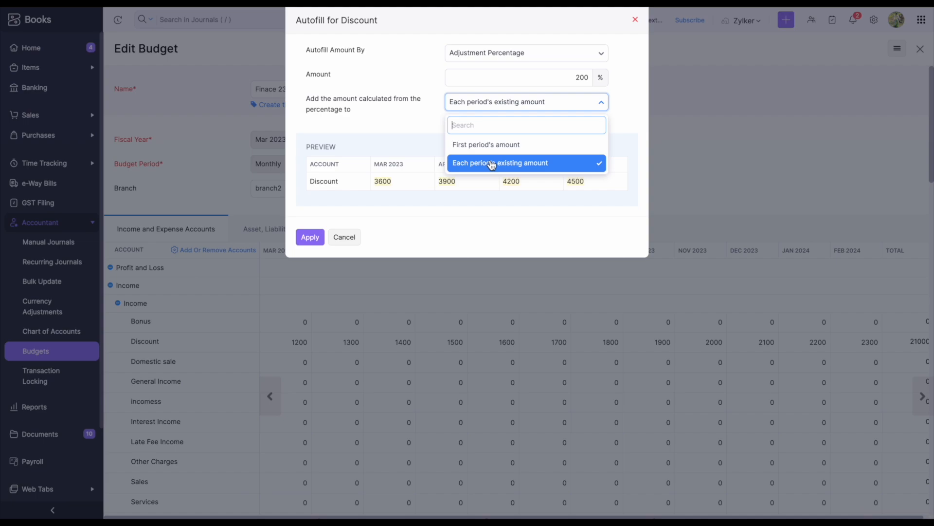
{"action": "left_click", "coordinate": [542, 81]}
{"action": "left_click", "coordinate": [537, 105]}
{"action": "left_click", "coordinate": [525, 146]}
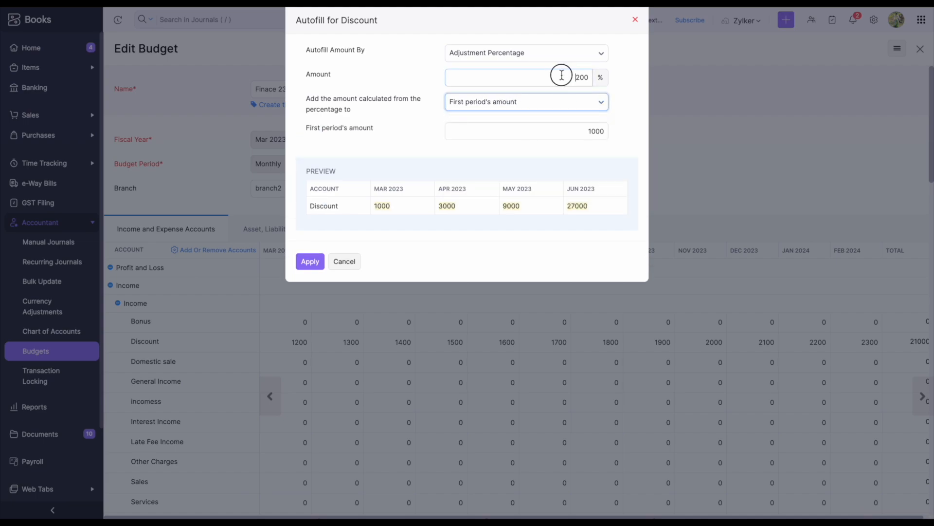
{"action": "left_click_drag", "start_coordinate": [559, 78], "coordinate": [596, 78]}
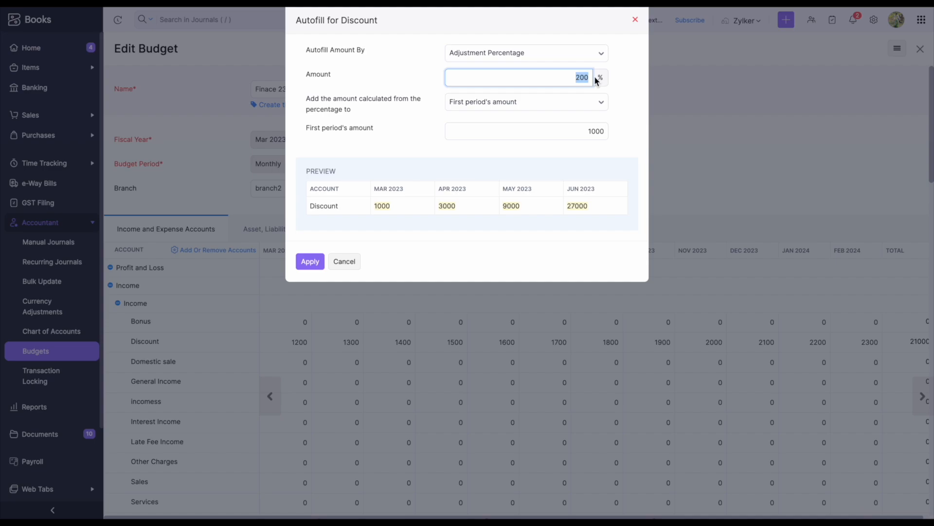
{"action": "left_click", "coordinate": [605, 131]}
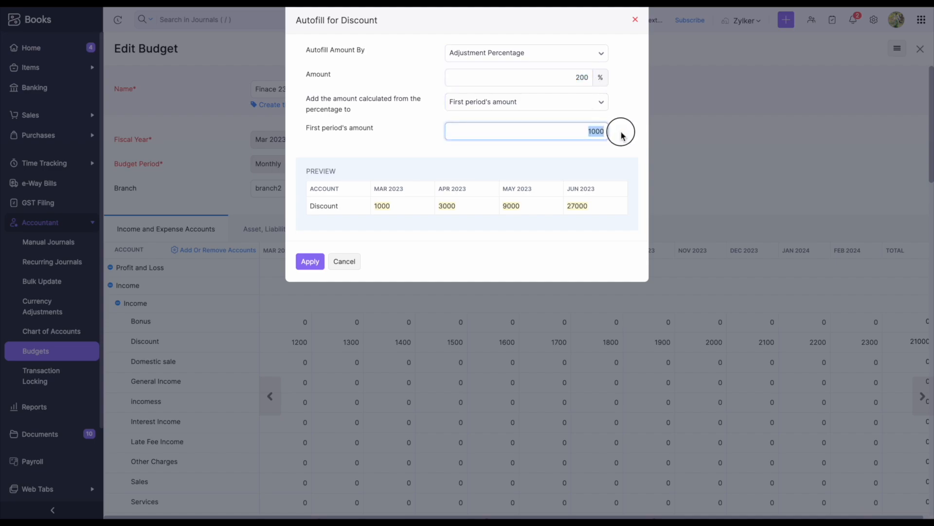
{"action": "left_click_drag", "start_coordinate": [571, 79], "coordinate": [603, 78]}
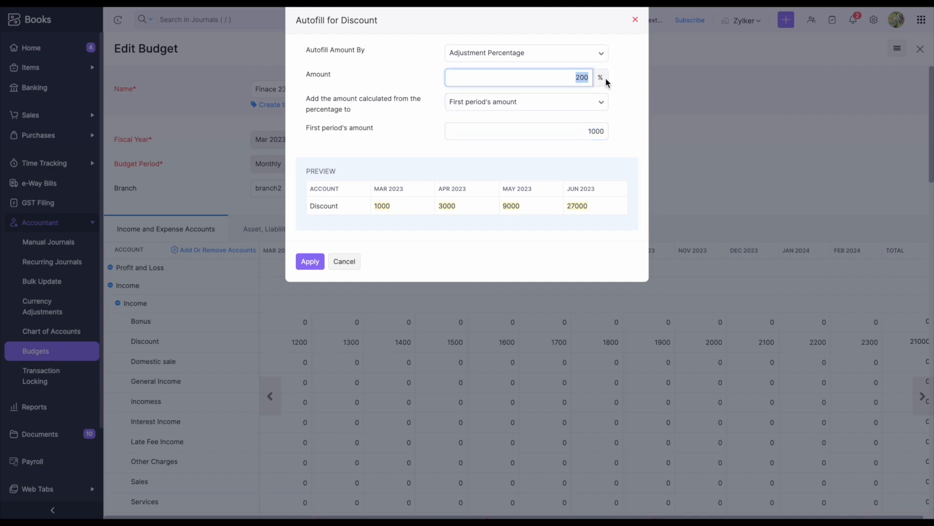
{"action": "type", "text": "10"}
{"action": "left_click", "coordinate": [553, 128]}
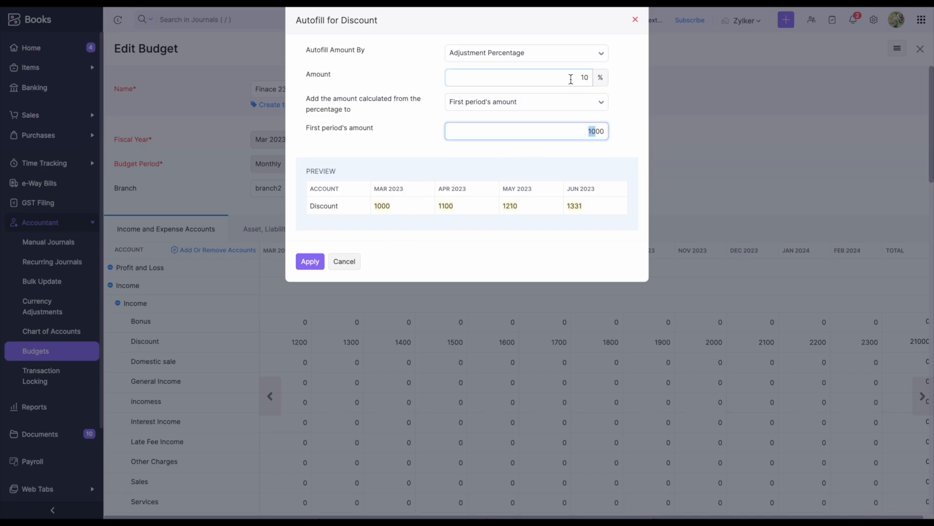
{"action": "left_click", "coordinate": [310, 261]}
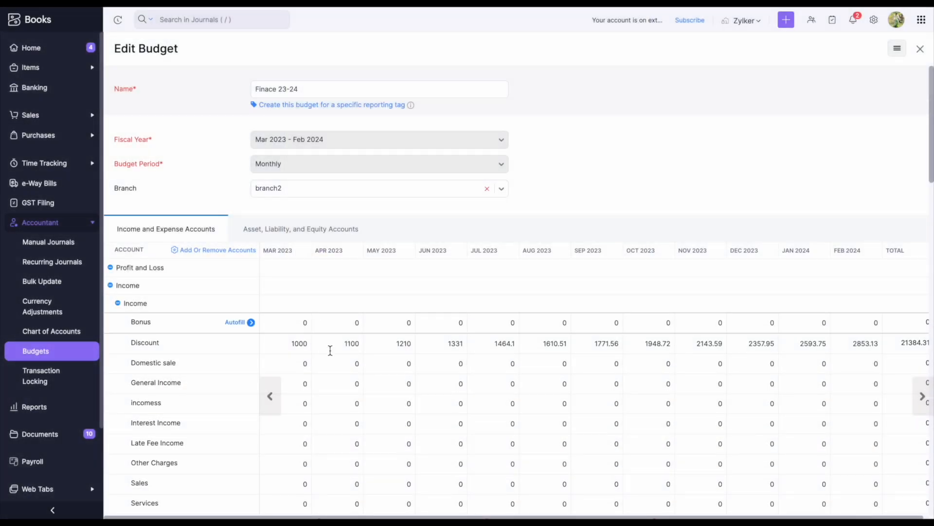
{"action": "left_click", "coordinate": [292, 344]}
{"action": "left_click", "coordinate": [358, 343]}
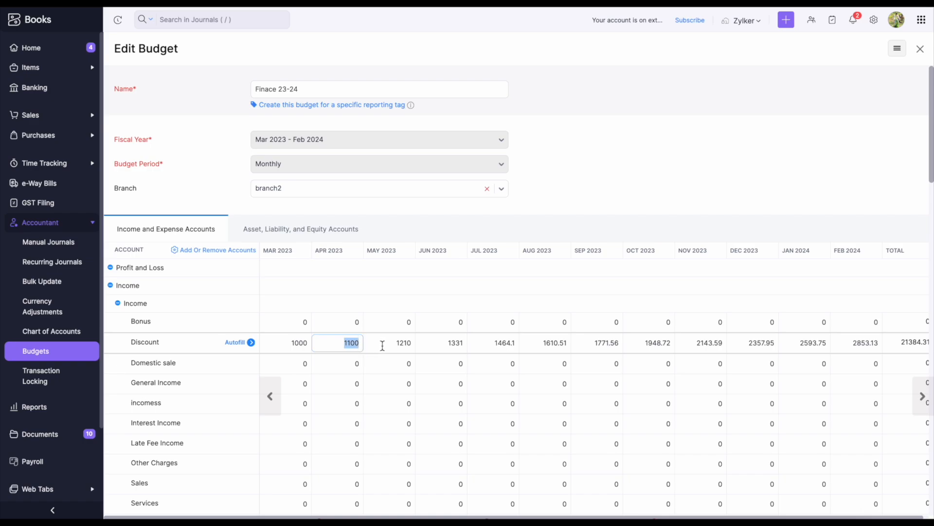
Set the Discount autofill to add the percentage-based amount to each period's existing amount, and review the preview.
{"action": "left_click", "coordinate": [239, 344]}
{"action": "left_click", "coordinate": [486, 107]}
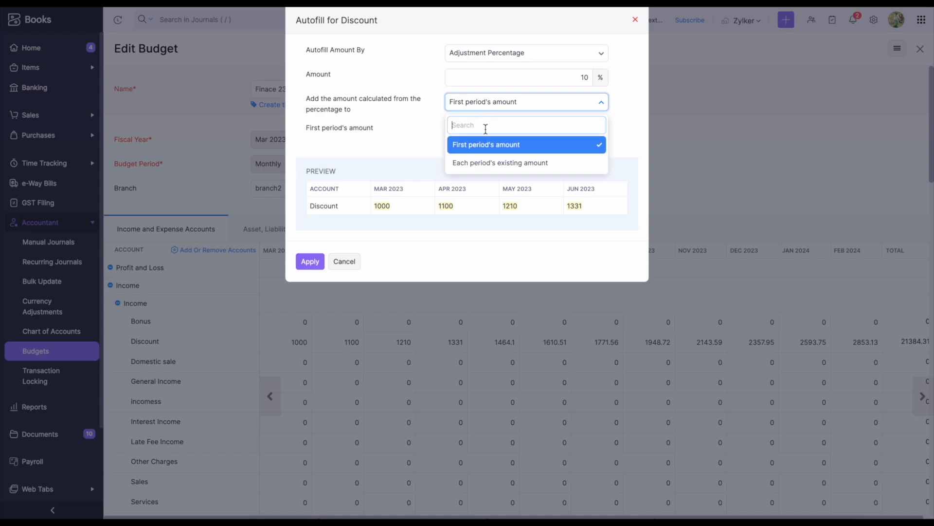
{"action": "left_click", "coordinate": [487, 164]}
{"action": "left_click", "coordinate": [475, 108]}
{"action": "left_click", "coordinate": [474, 163]}
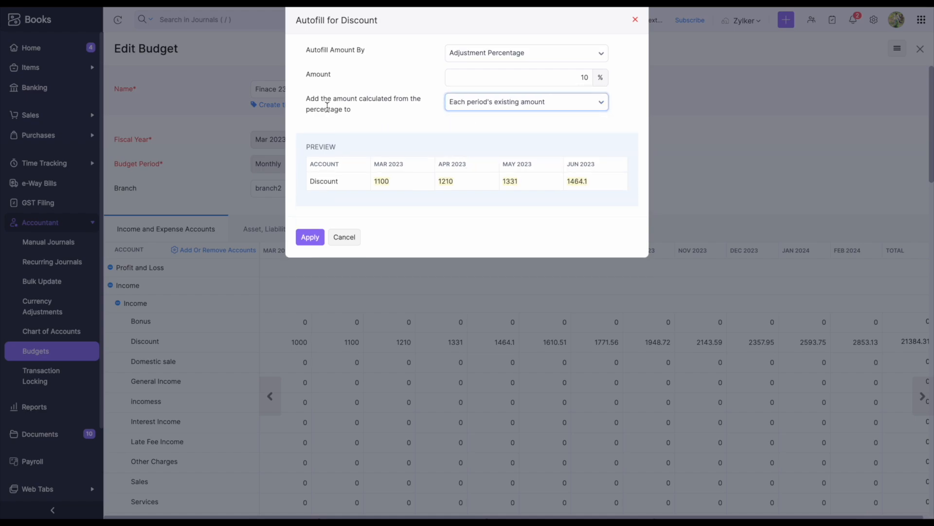
{"action": "left_click_drag", "start_coordinate": [307, 98], "coordinate": [423, 108]}
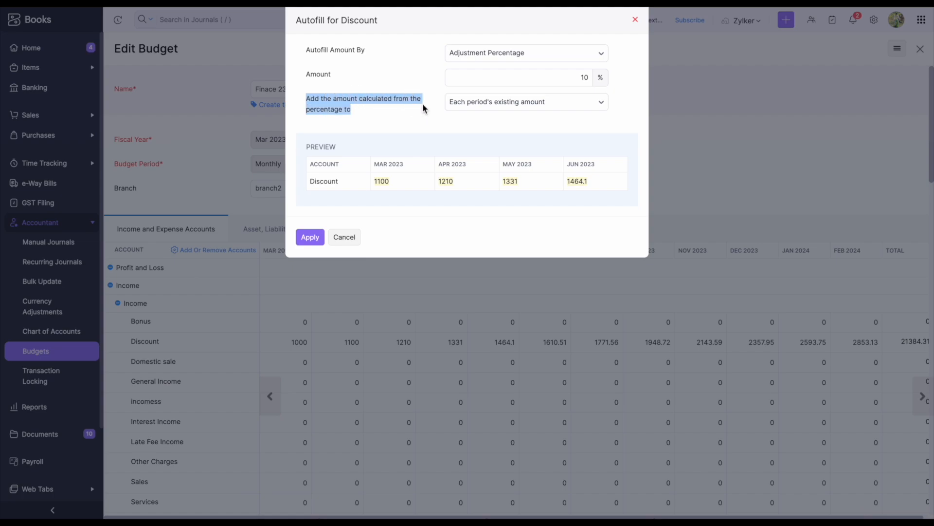
{"action": "left_click", "coordinate": [418, 149]}
{"action": "left_click_drag", "start_coordinate": [374, 181], "coordinate": [617, 184]}
{"action": "left_click", "coordinate": [432, 140]}
Set the Discount autofill percentage to 20% and apply it to the budget.
{"action": "left_click_drag", "start_coordinate": [568, 77], "coordinate": [589, 79]}
{"action": "key", "text": "BackSpace"}
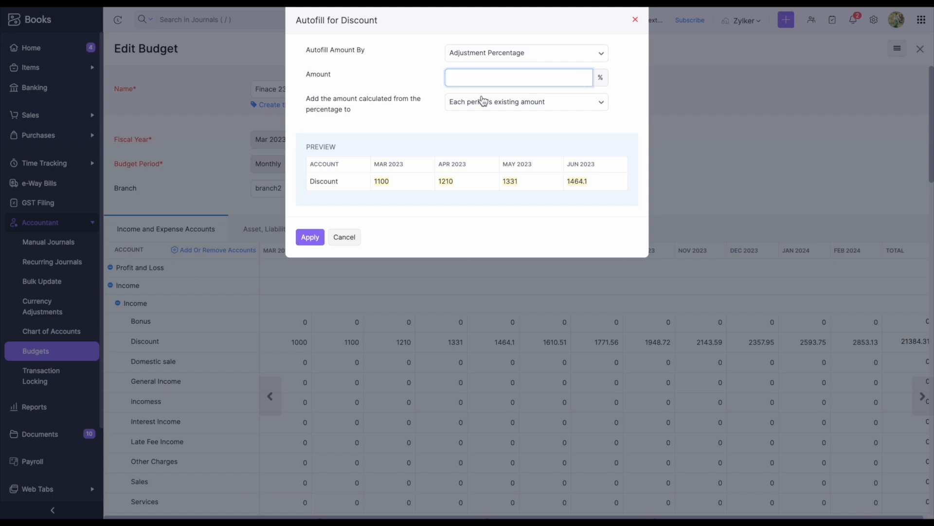
{"action": "left_click_drag", "start_coordinate": [315, 109], "coordinate": [370, 109]}
{"action": "left_click", "coordinate": [515, 79]}
{"action": "type", "text": "20"}
{"action": "left_click", "coordinate": [314, 242]}
Examine the monthly Discount amounts from Mar 2023 to Sep 2023.
{"action": "left_click", "coordinate": [284, 346]}
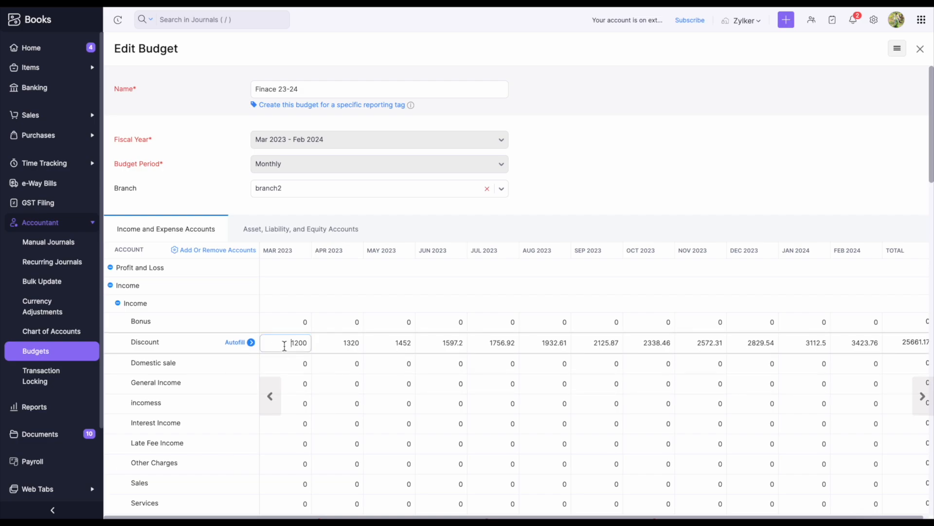
{"action": "left_click_drag", "start_coordinate": [285, 346], "coordinate": [305, 346]}
{"action": "left_click", "coordinate": [331, 344]}
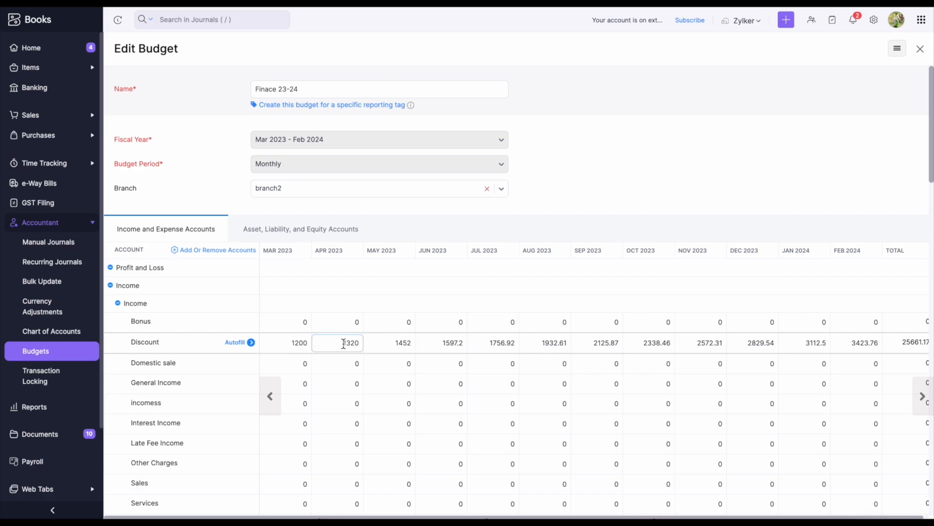
{"action": "left_click_drag", "start_coordinate": [344, 344], "coordinate": [367, 343]}
{"action": "left_click_drag", "start_coordinate": [396, 343], "coordinate": [412, 344]}
{"action": "left_click", "coordinate": [435, 343]}
{"action": "left_click", "coordinate": [484, 344]}
{"action": "left_click", "coordinate": [542, 343]}
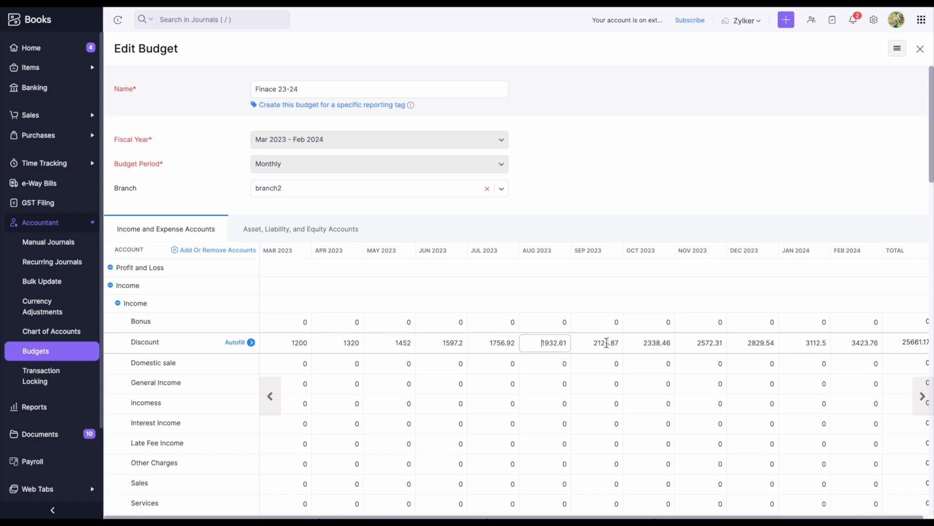
{"action": "left_click", "coordinate": [606, 343]}
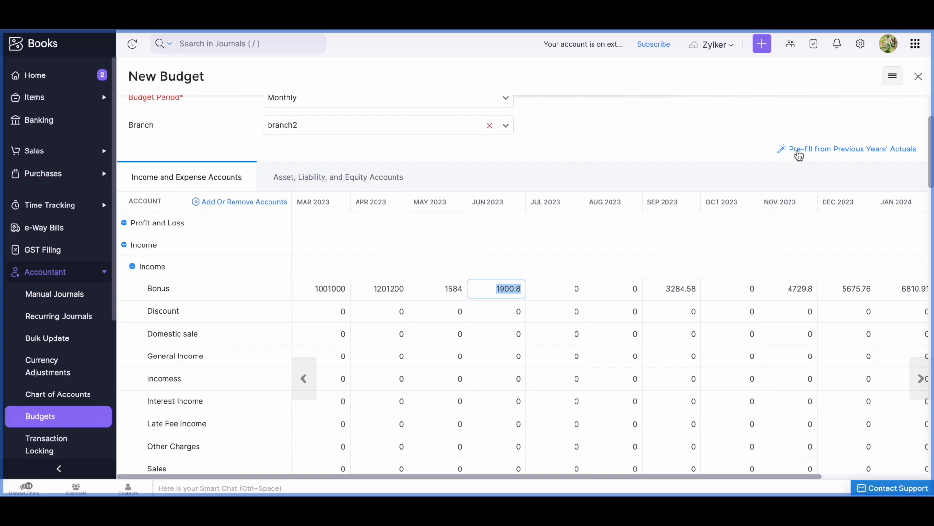
Pre-fill the branch2 budget from the Mar 2022 - Feb 2023 actuals using the Cash report basis.
{"action": "left_click", "coordinate": [799, 156]}
{"action": "left_click", "coordinate": [713, 214]}
{"action": "left_click_drag", "start_coordinate": [713, 214], "coordinate": [729, 214]}
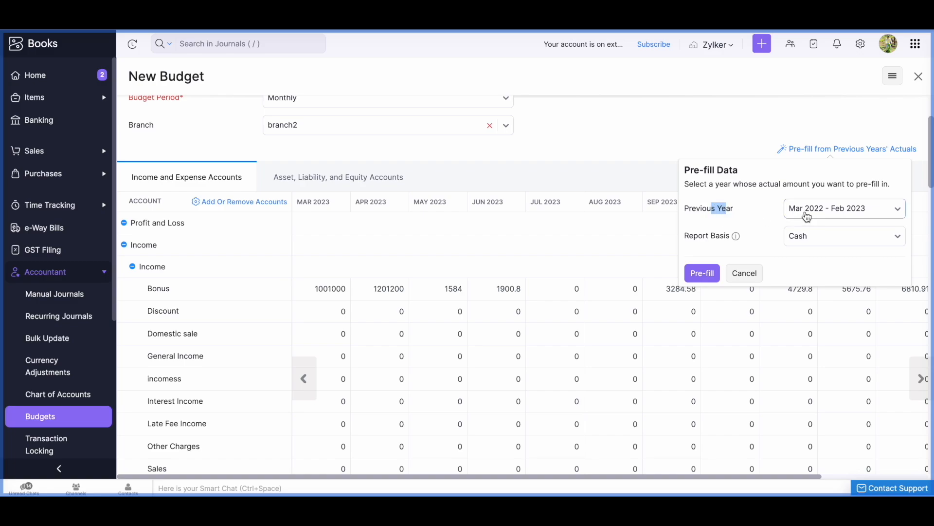
{"action": "left_click", "coordinate": [693, 239]}
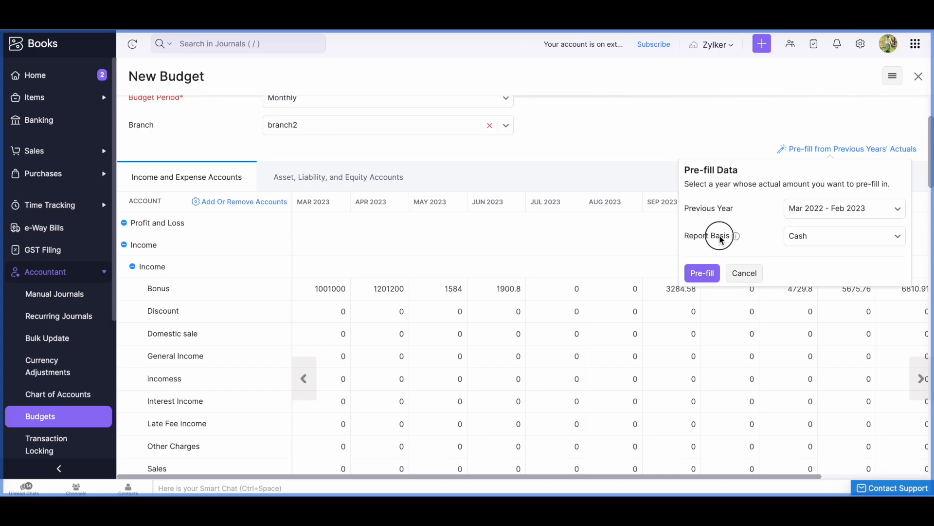
{"action": "left_click", "coordinate": [703, 273]}
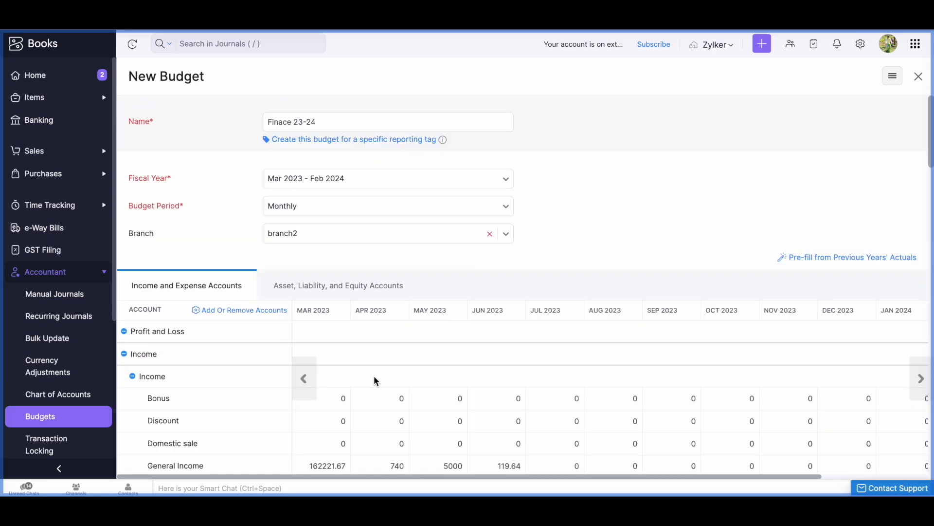
Review the pre-filled monthly amounts across the income and expense accounts, including General Income for Mar 2023.
{"action": "scroll", "coordinate": [396, 409], "scroll_direction": "down", "scroll_amount": 1}
{"action": "left_click", "coordinate": [320, 432]}
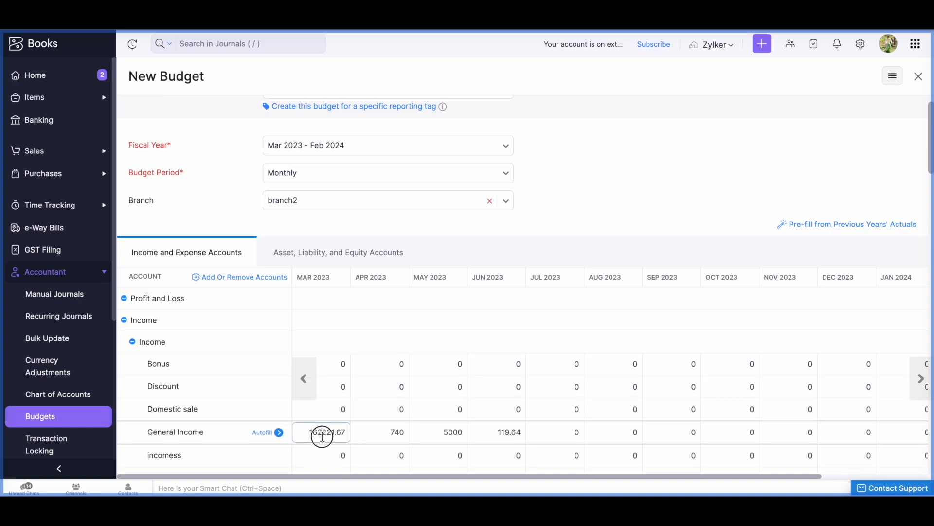
{"action": "scroll", "coordinate": [375, 434], "scroll_direction": "down", "scroll_amount": 2}
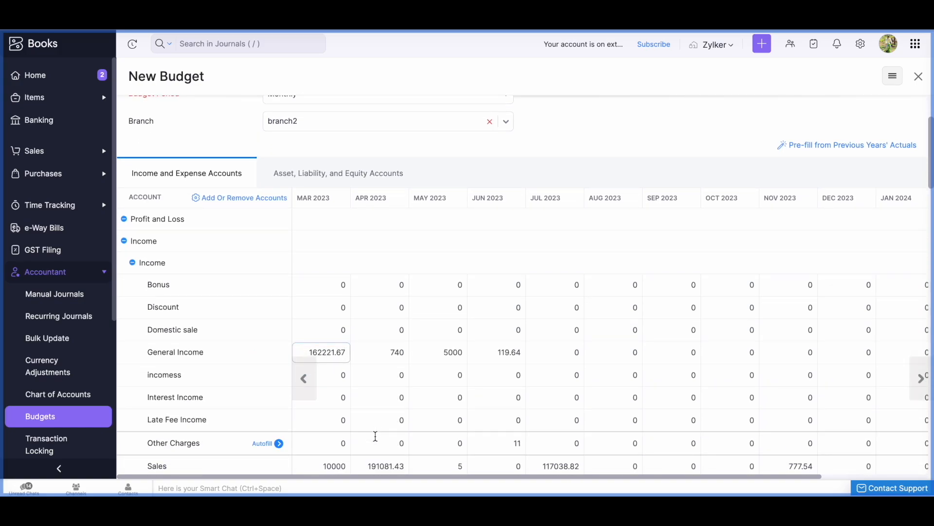
{"action": "scroll", "coordinate": [376, 436], "scroll_direction": "down", "scroll_amount": 1}
{"action": "scroll", "coordinate": [389, 423], "scroll_direction": "down", "scroll_amount": 2}
{"action": "scroll", "coordinate": [393, 424], "scroll_direction": "down", "scroll_amount": 1}
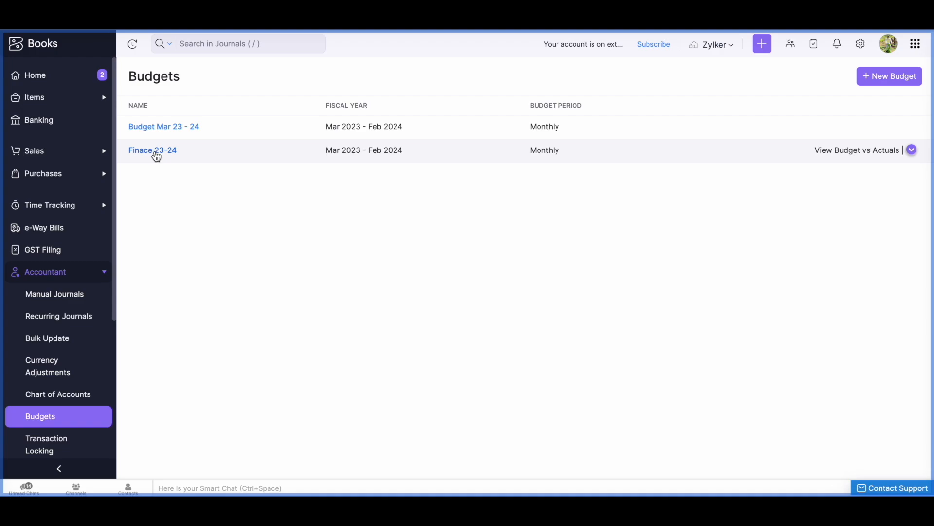
Open the saved Finace 23-24 budget to view its monthly account amounts.
{"action": "left_click", "coordinate": [157, 156]}
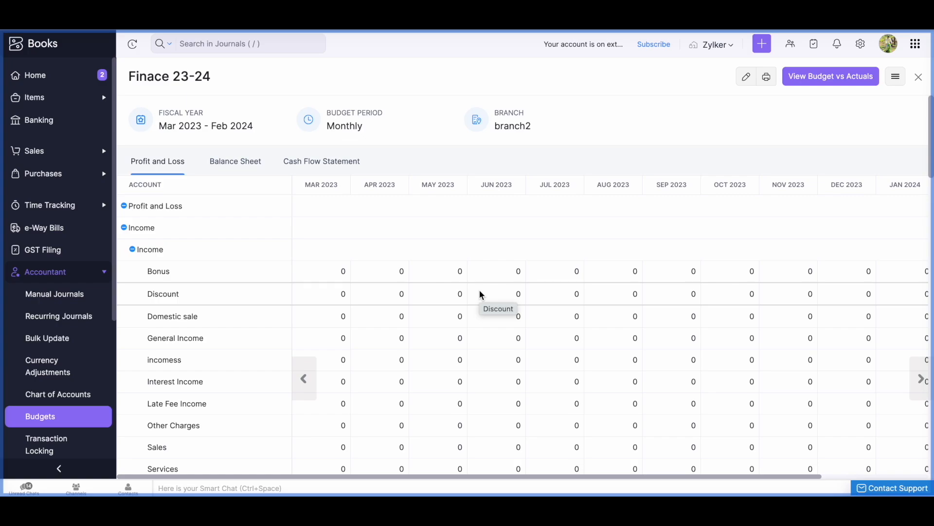
{"action": "scroll", "coordinate": [58, 341], "scroll_direction": "down", "scroll_amount": 4}
Open the Profit and Loss report, set its period to This Year, and review the account totals.
{"action": "left_click", "coordinate": [25, 233]}
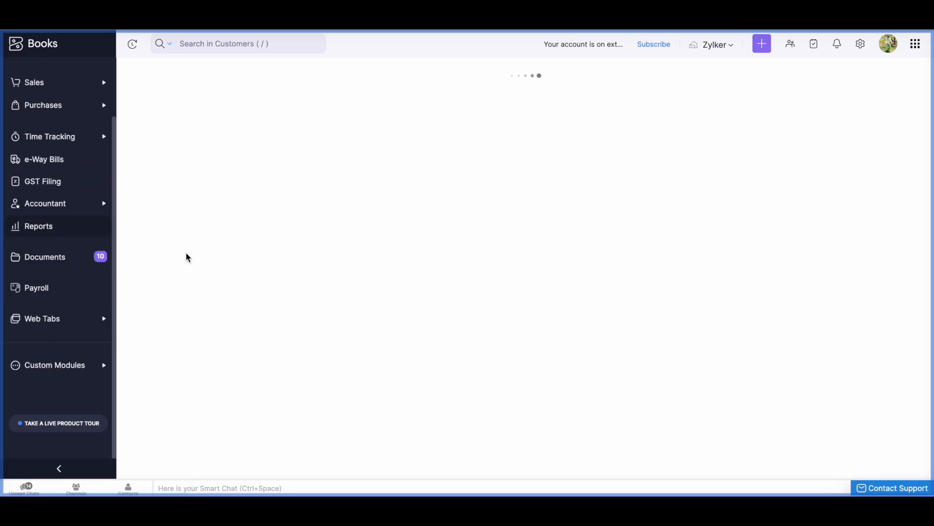
{"action": "left_click", "coordinate": [178, 175]}
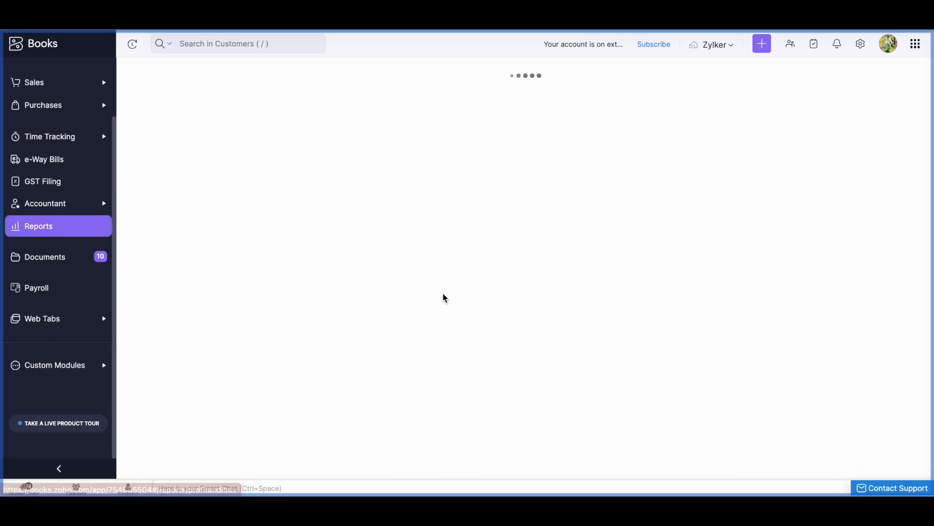
{"action": "scroll", "coordinate": [388, 353], "scroll_direction": "down", "scroll_amount": 1}
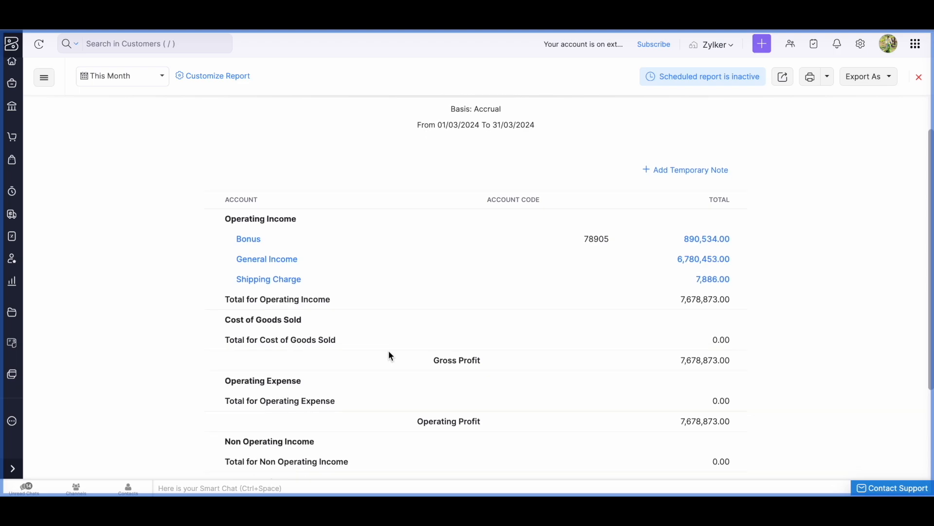
{"action": "left_click", "coordinate": [164, 79]}
{"action": "left_click", "coordinate": [115, 186]}
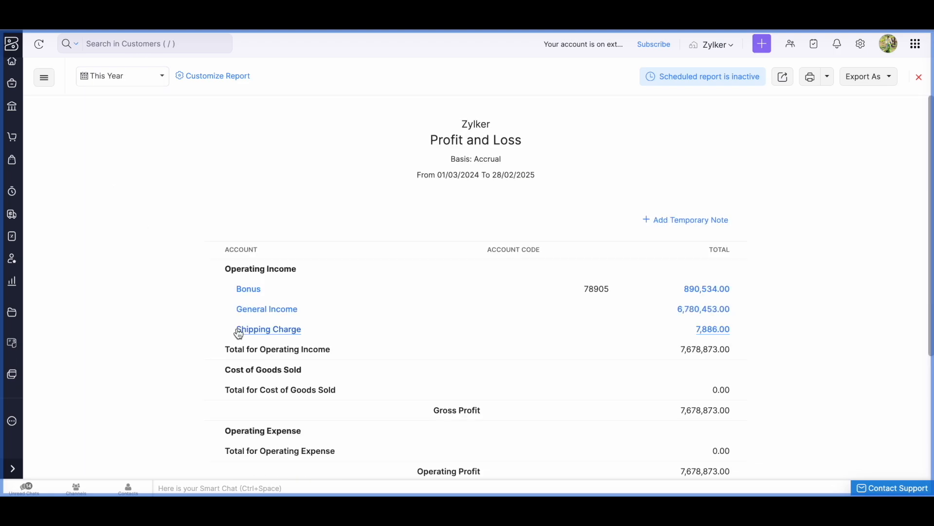
{"action": "scroll", "coordinate": [239, 333], "scroll_direction": "down", "scroll_amount": 3}
Open the Budget Vs Actuals report from the Budgets category of the reports list.
{"action": "left_click", "coordinate": [10, 282]}
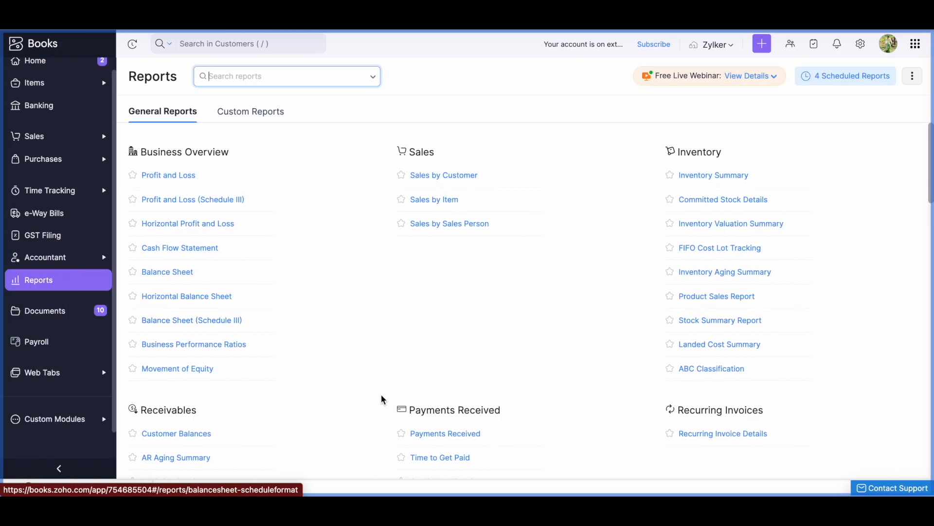
{"action": "scroll", "coordinate": [382, 398], "scroll_direction": "down", "scroll_amount": 8}
{"action": "scroll", "coordinate": [313, 411], "scroll_direction": "down", "scroll_amount": 9}
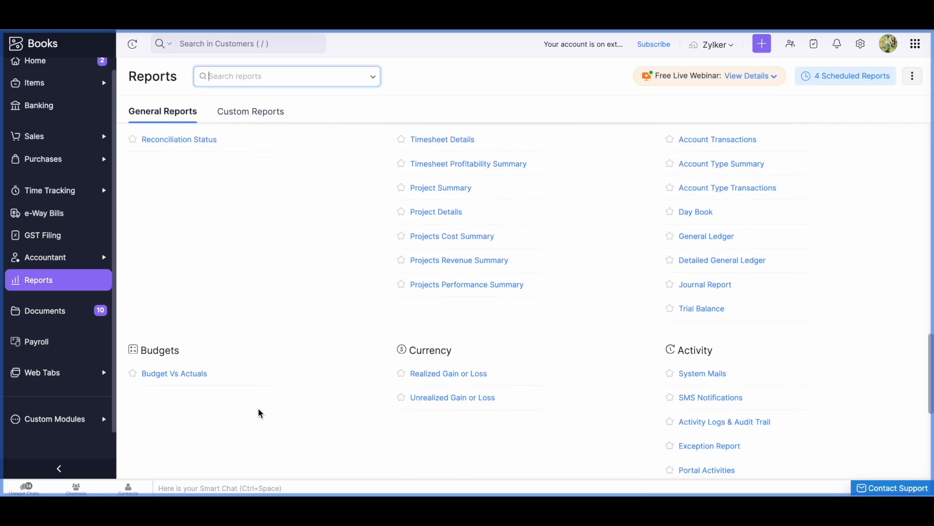
{"action": "left_click", "coordinate": [187, 374]}
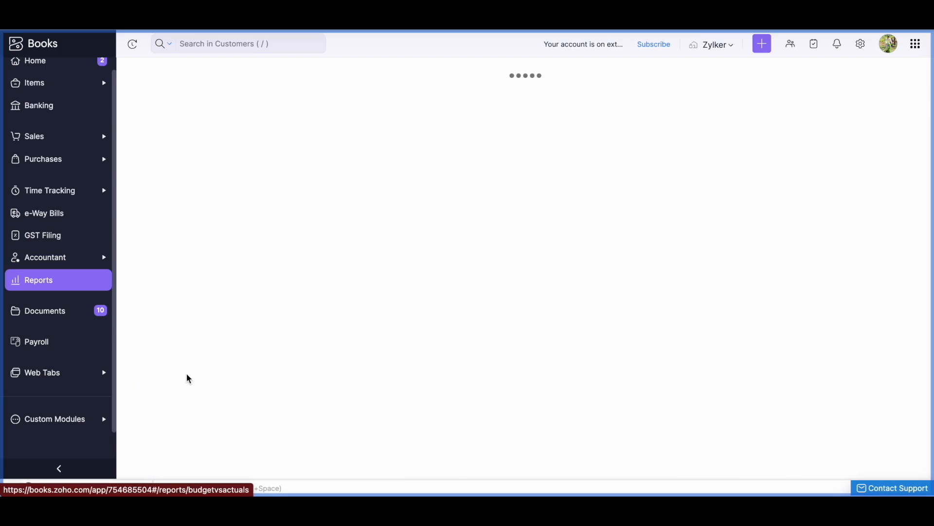
{"action": "left_click", "coordinate": [482, 150]}
{"action": "left_click", "coordinate": [460, 200]}
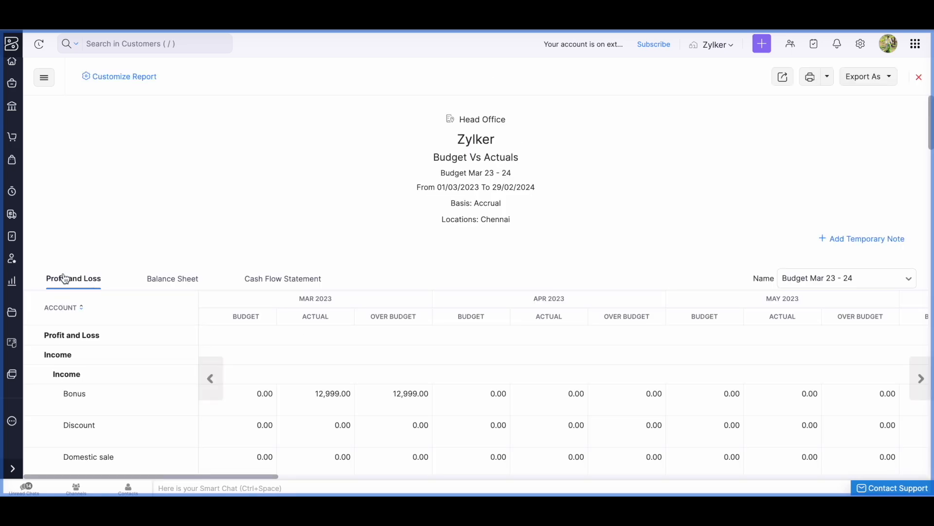
View the Balance Sheet and the Cash Flow Statement comparisons in the Budget Vs Actuals report.
{"action": "left_click", "coordinate": [174, 280]}
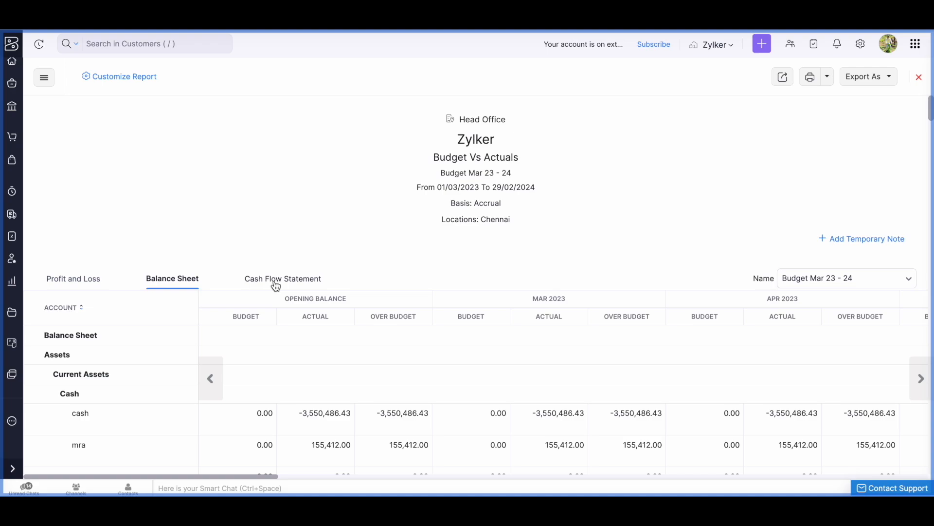
{"action": "left_click", "coordinate": [276, 285]}
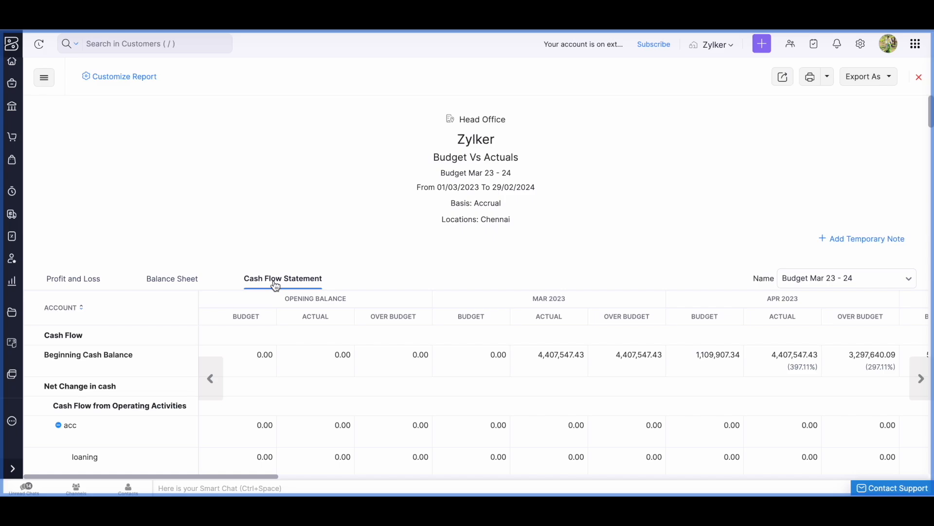
{"action": "scroll", "coordinate": [275, 286], "scroll_direction": "down", "scroll_amount": 2}
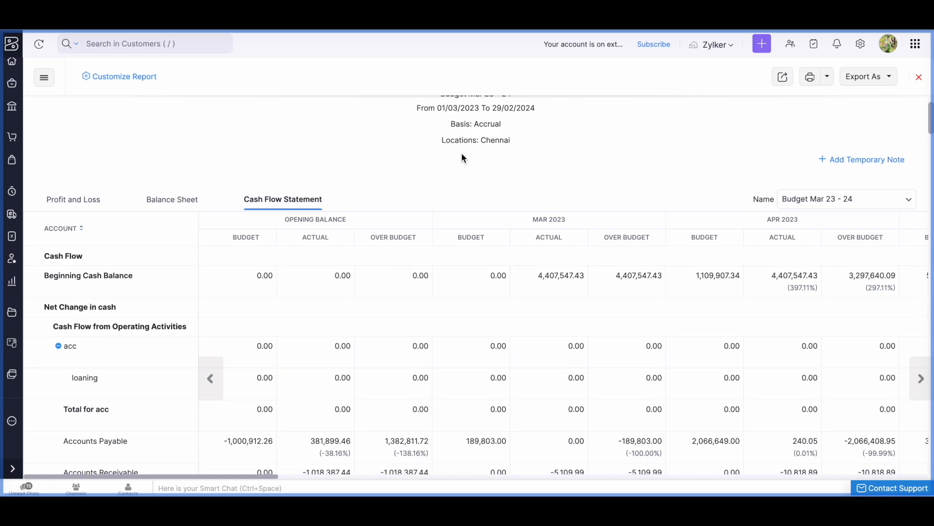
{"action": "scroll", "coordinate": [462, 157], "scroll_direction": "up", "scroll_amount": 2}
Reopen the Budget Vs Actuals report from the reports list and show its Profit and Loss comparison.
{"action": "left_click", "coordinate": [11, 281]}
{"action": "scroll", "coordinate": [262, 360], "scroll_direction": "down", "scroll_amount": 10}
{"action": "scroll", "coordinate": [262, 360], "scroll_direction": "down", "scroll_amount": 10}
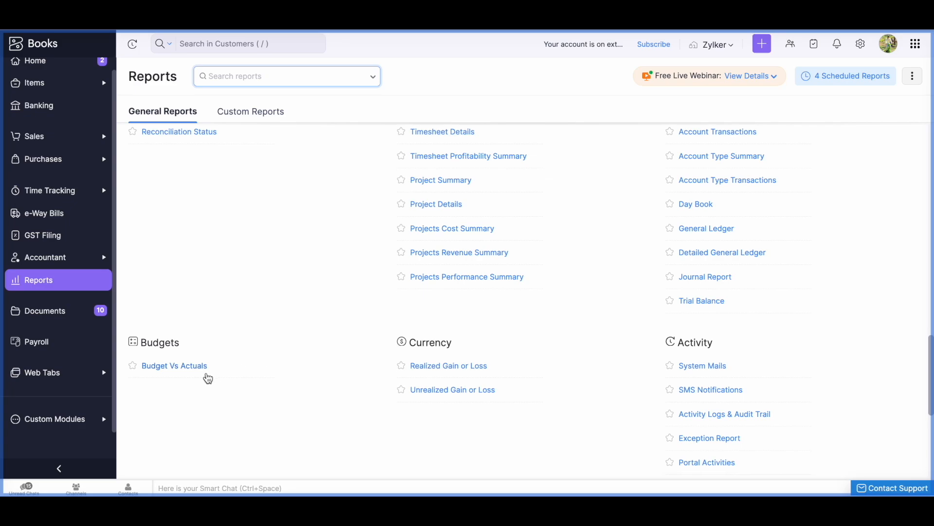
{"action": "left_click", "coordinate": [213, 375]}
{"action": "left_click", "coordinate": [87, 275]}
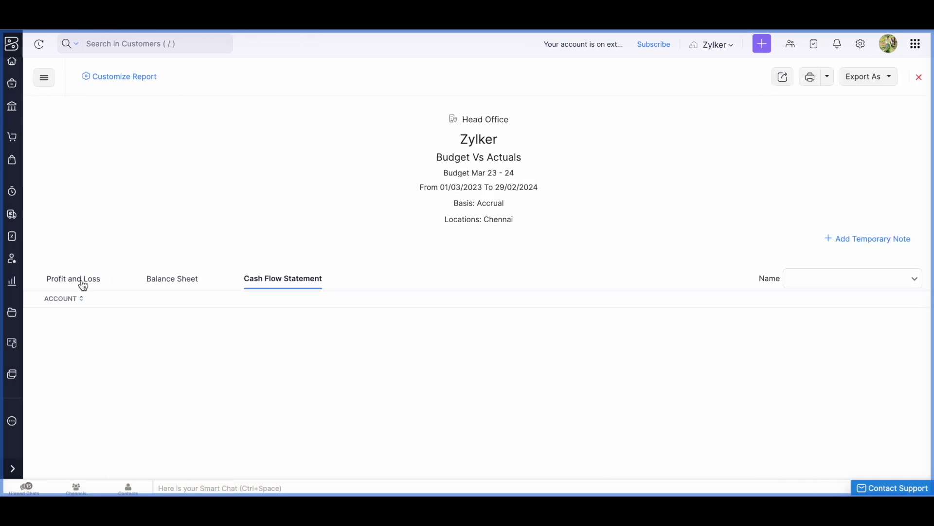
Examine the Budget, Actual and Over Budget columns for Mar 2023 in the Profit and Loss comparison.
{"action": "left_click_drag", "start_coordinate": [234, 317], "coordinate": [335, 321]}
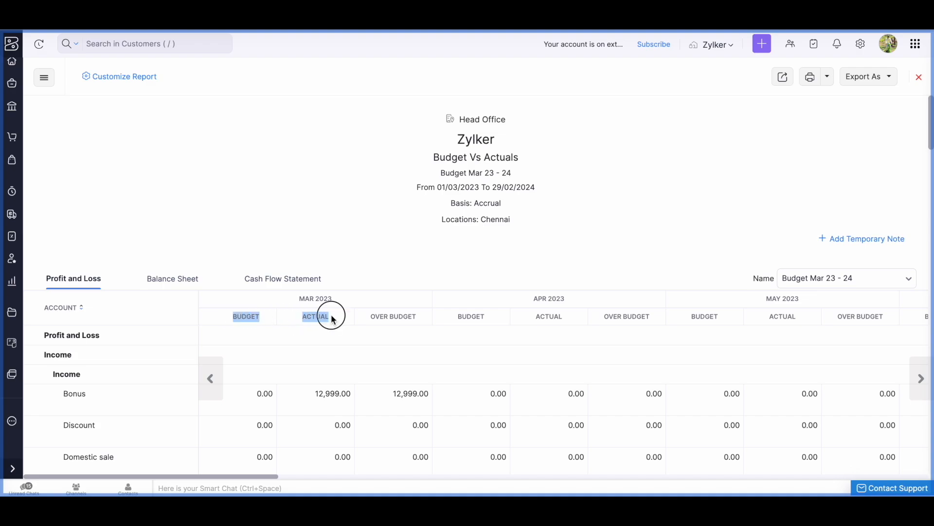
{"action": "left_click", "coordinate": [359, 320]}
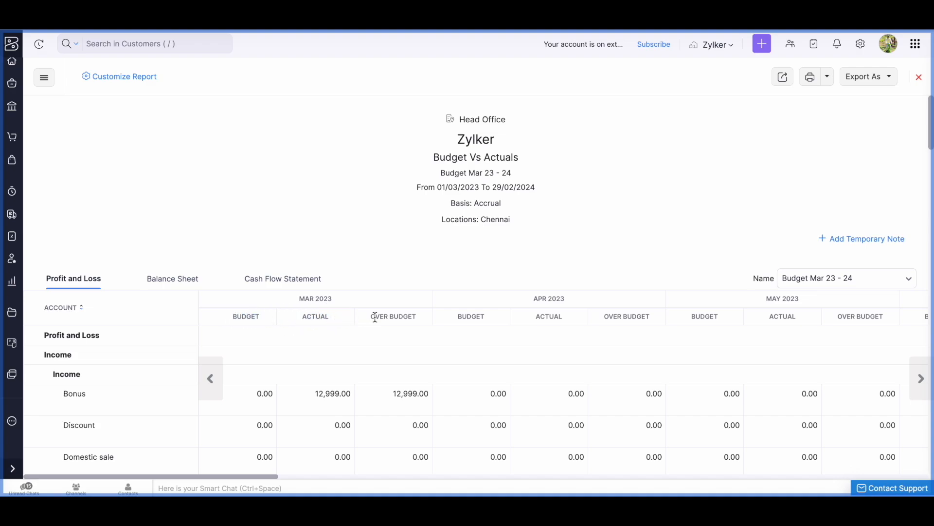
{"action": "left_click_drag", "start_coordinate": [422, 317], "coordinate": [375, 317]}
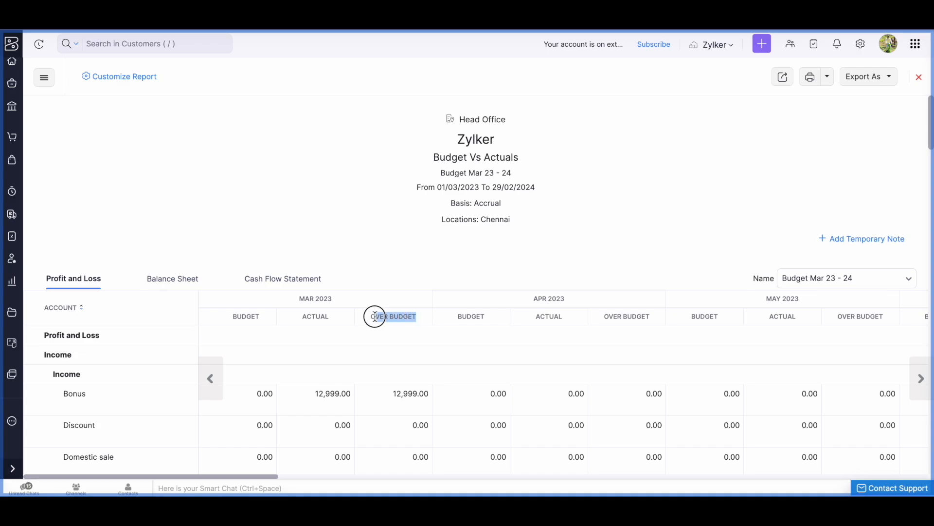
{"action": "left_click", "coordinate": [460, 315]}
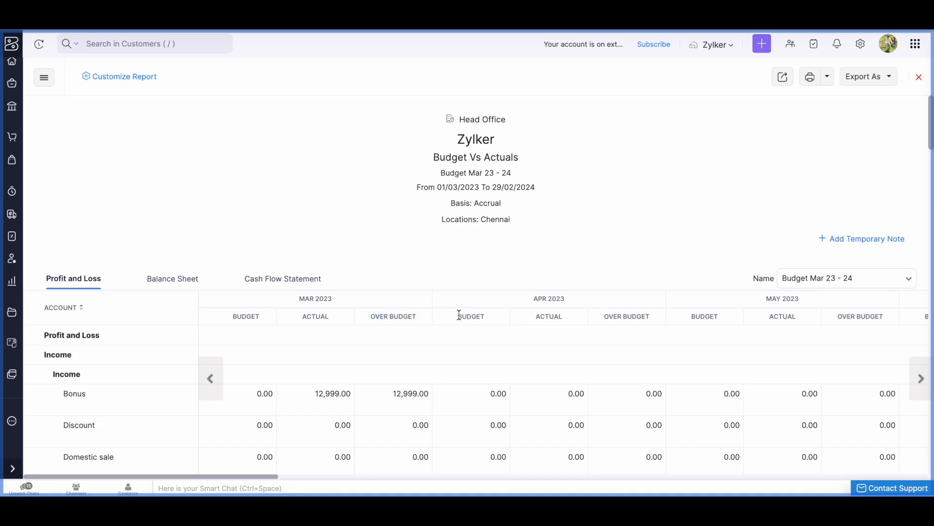
Switch the Budget Vs Actuals report to the Finace 23-24 budget and examine its monthly Profit and Loss columns.
{"action": "left_click", "coordinate": [802, 281]}
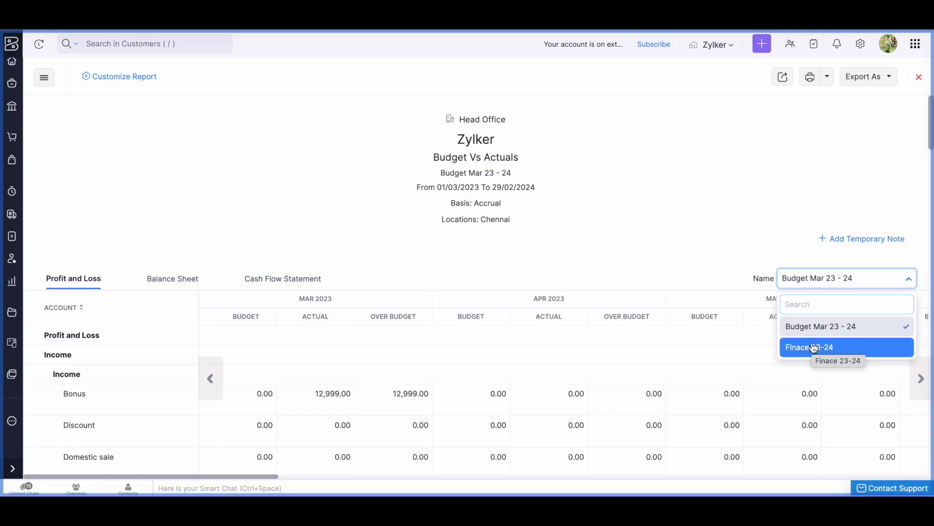
{"action": "left_click", "coordinate": [813, 347]}
{"action": "scroll", "coordinate": [491, 310], "scroll_direction": "right", "scroll_amount": 10}
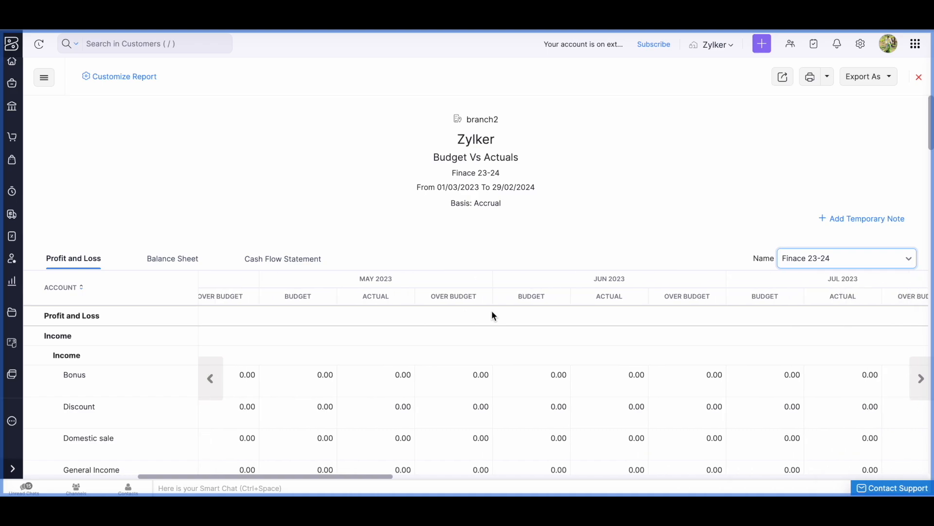
{"action": "scroll", "coordinate": [494, 317], "scroll_direction": "right", "scroll_amount": 5}
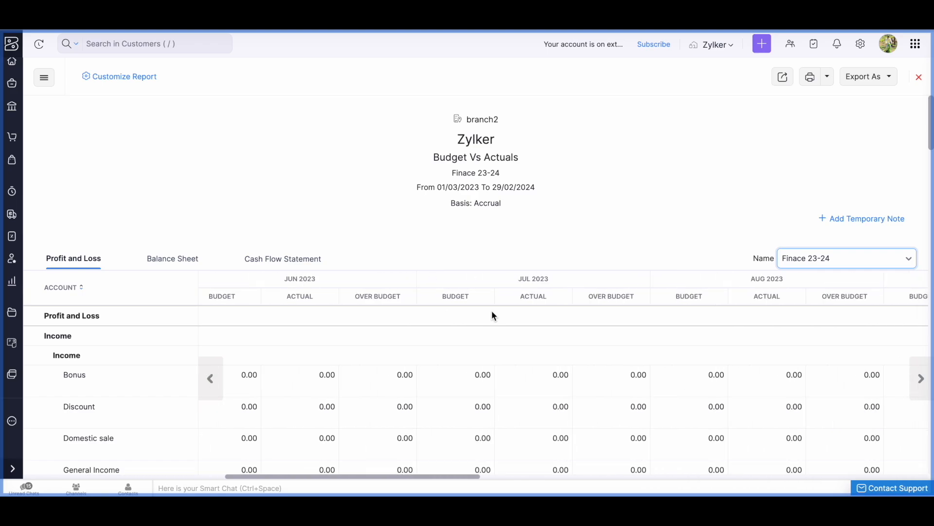
{"action": "scroll", "coordinate": [494, 316], "scroll_direction": "right", "scroll_amount": 3}
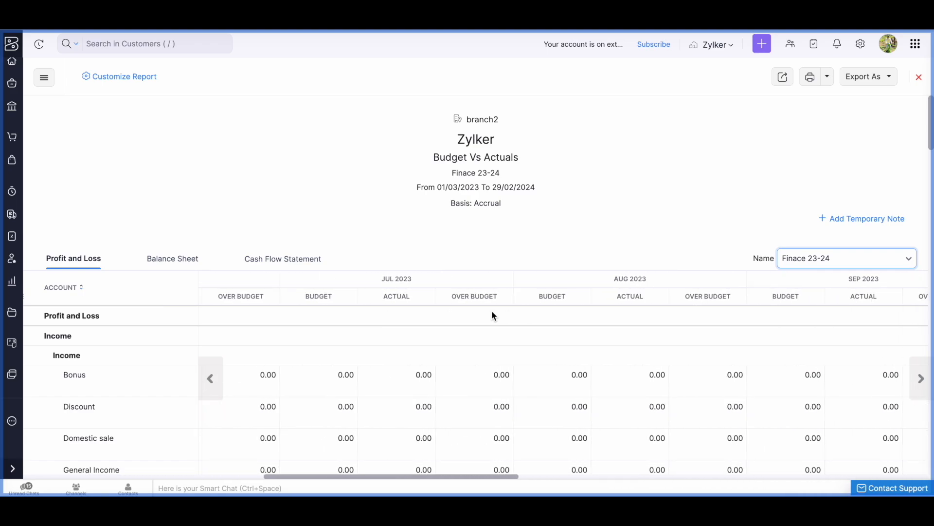
{"action": "scroll", "coordinate": [495, 316], "scroll_direction": "right", "scroll_amount": 15}
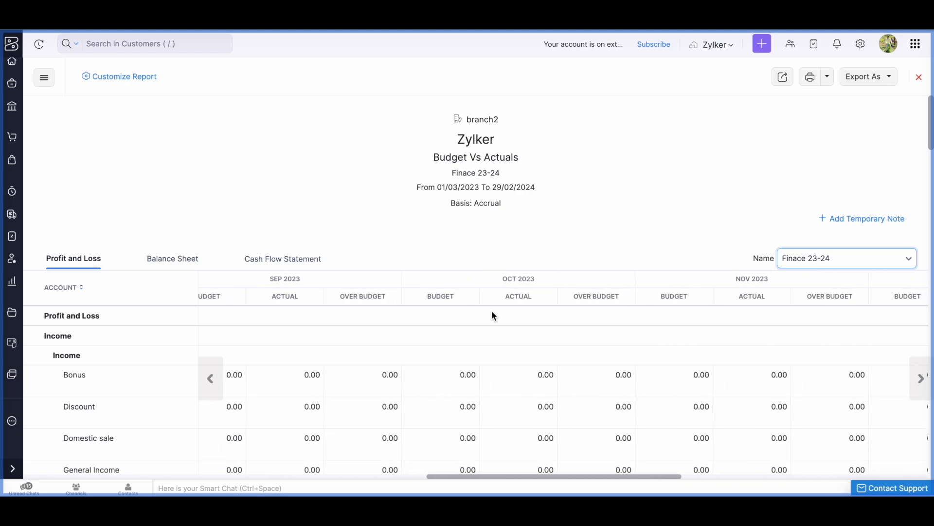
{"action": "scroll", "coordinate": [494, 316], "scroll_direction": "left", "scroll_amount": 2}
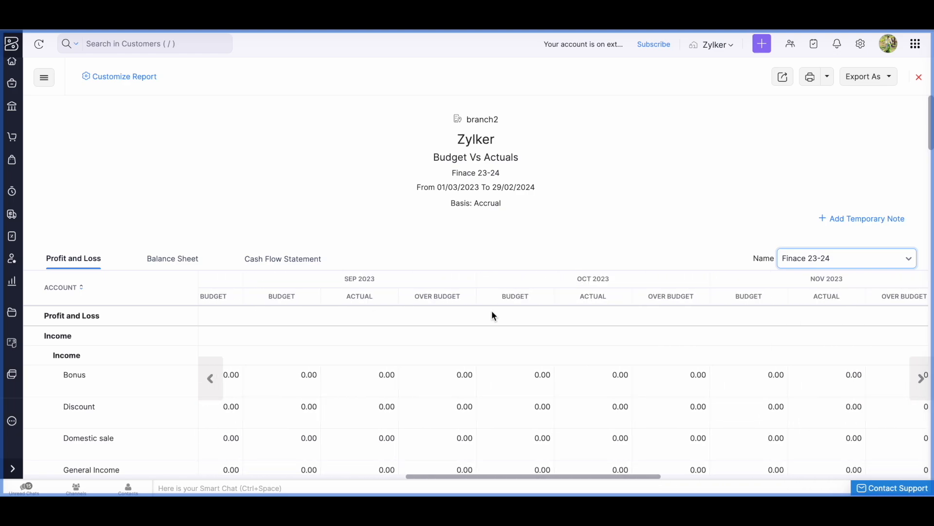
{"action": "scroll", "coordinate": [494, 317], "scroll_direction": "left", "scroll_amount": 20}
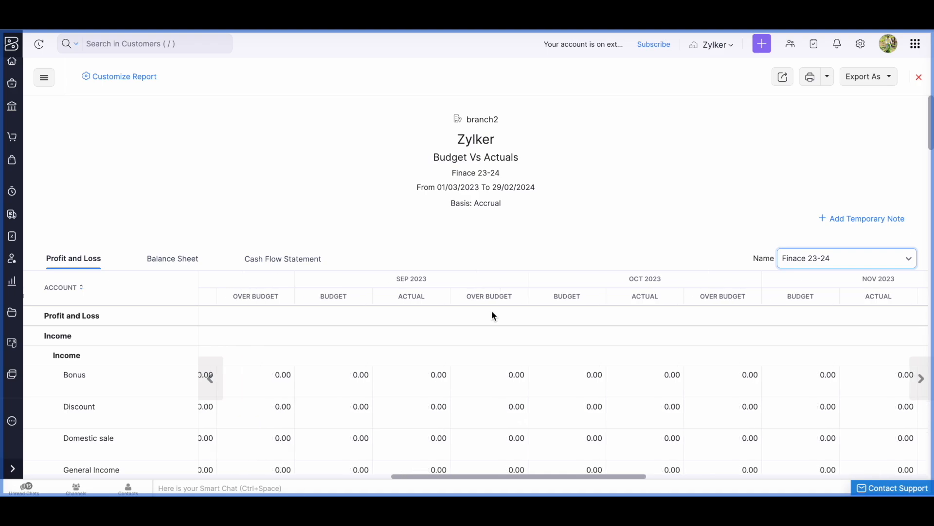
{"action": "scroll", "coordinate": [493, 316], "scroll_direction": "left", "scroll_amount": 2}
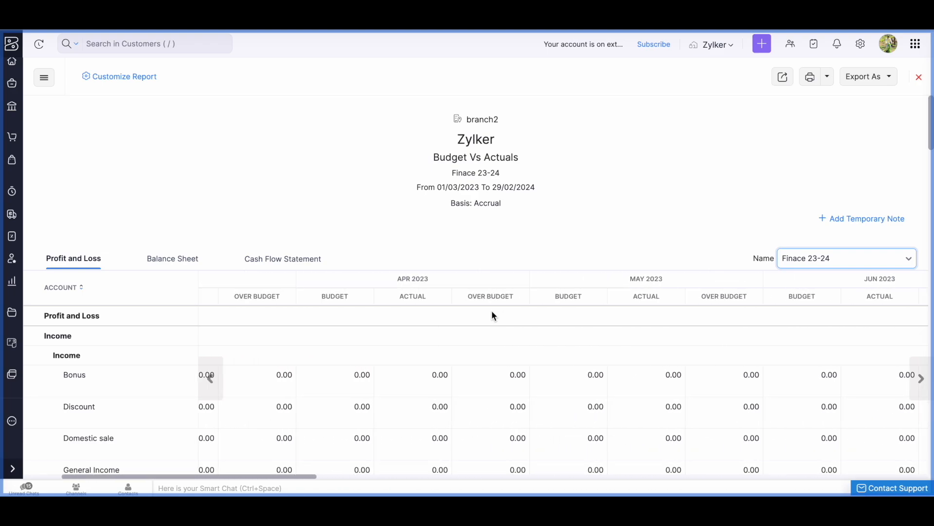
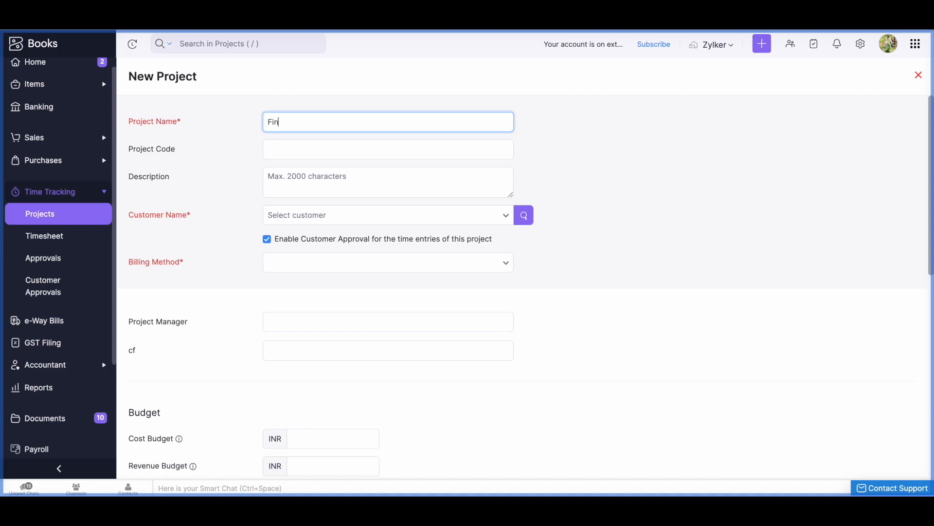
Name the project Finance 23-24 and choose Flashter Inc. as its customer.
{"action": "type", "text": "23-24"}
{"action": "left_click", "coordinate": [314, 222]}
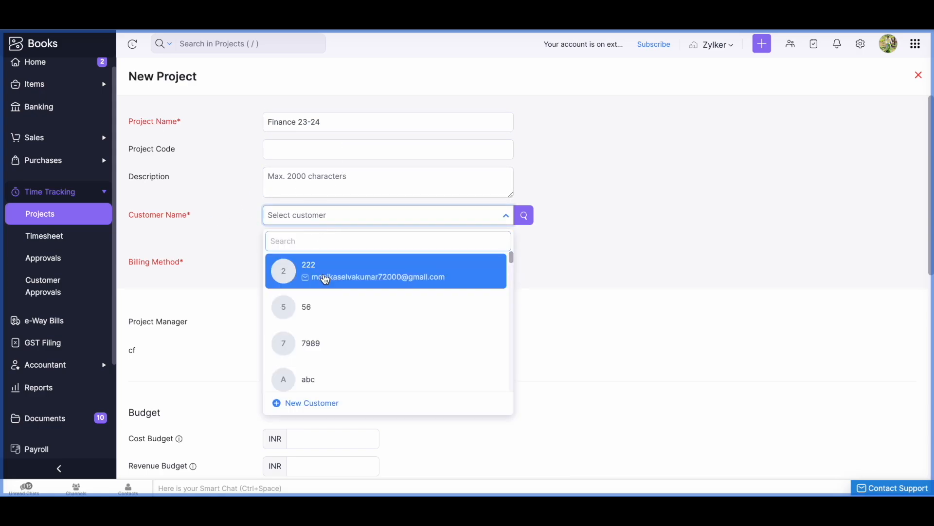
{"action": "scroll", "coordinate": [315, 353], "scroll_direction": "down", "scroll_amount": 3}
{"action": "scroll", "coordinate": [315, 353], "scroll_direction": "down", "scroll_amount": 2}
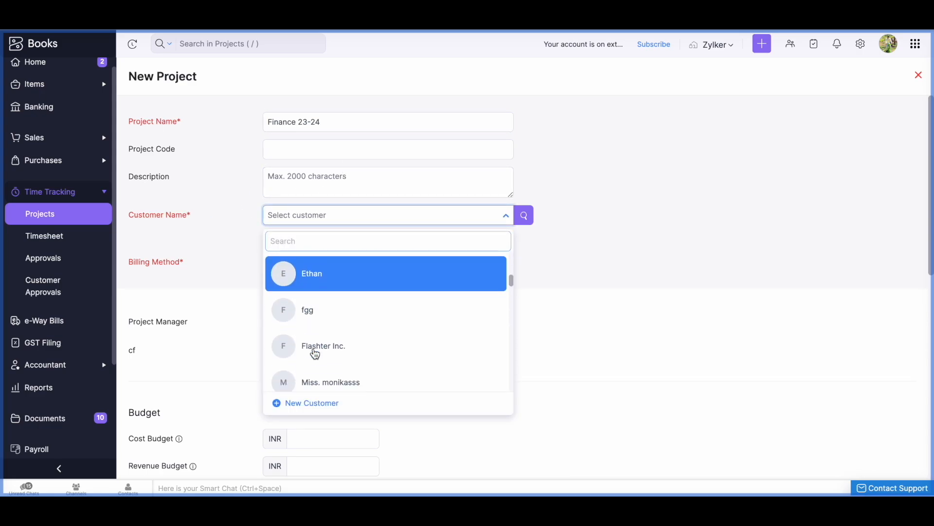
{"action": "left_click", "coordinate": [316, 341]}
Set the billing method to Fixed Cost for Project, acknowledge the approval notice, and enter a total project cost of INR 1000.
{"action": "scroll", "coordinate": [229, 288], "scroll_direction": "down", "scroll_amount": 1}
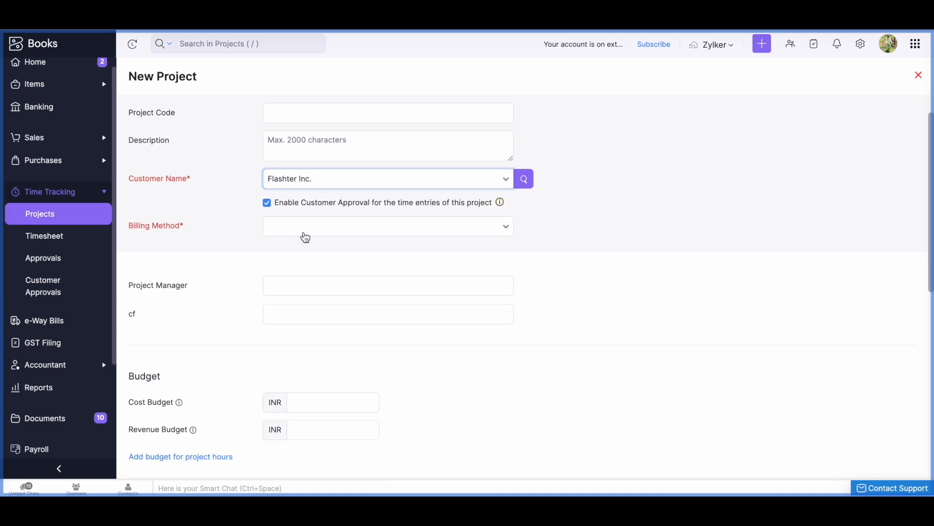
{"action": "left_click", "coordinate": [305, 236]}
{"action": "left_click", "coordinate": [305, 252]}
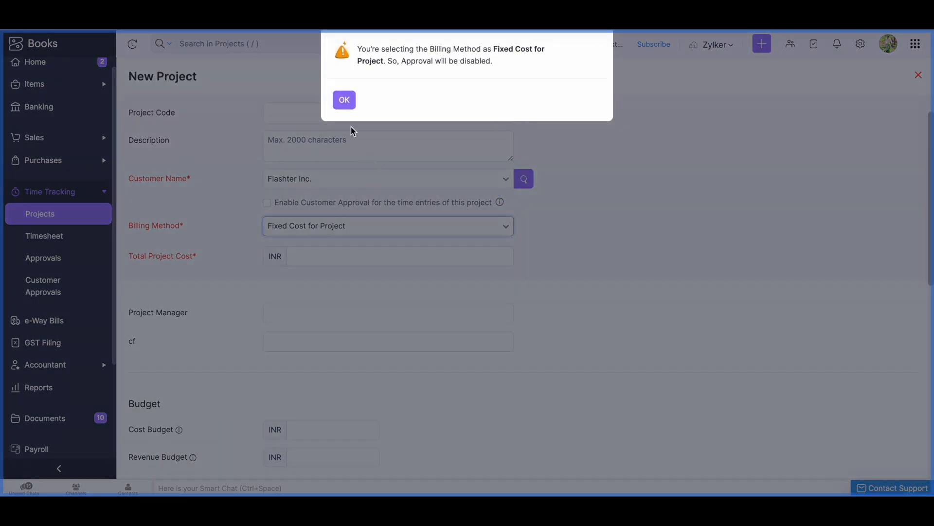
{"action": "left_click", "coordinate": [346, 100]}
{"action": "scroll", "coordinate": [229, 321], "scroll_direction": "down", "scroll_amount": 1}
{"action": "left_click", "coordinate": [325, 210]}
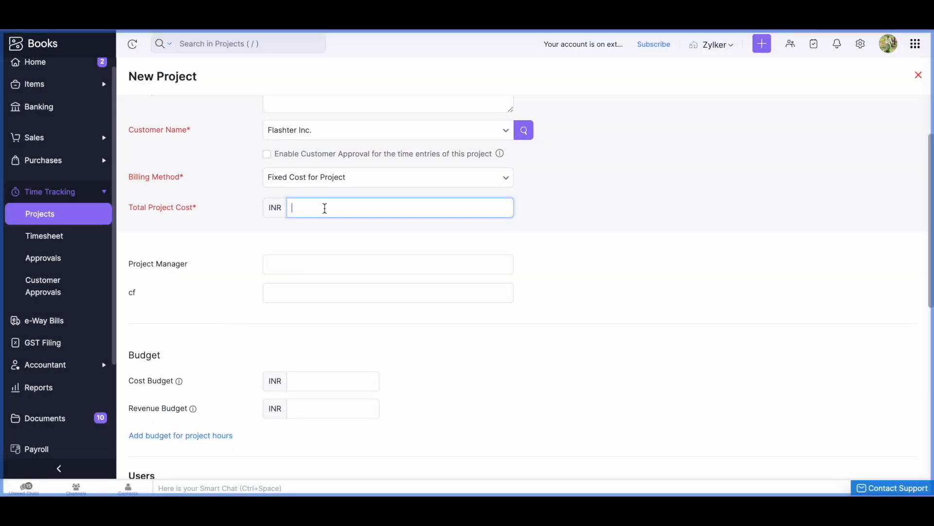
{"action": "type", "text": "1000"}
Enter a cost budget of INR 4000 for the project.
{"action": "scroll", "coordinate": [140, 397], "scroll_direction": "down", "scroll_amount": 1}
{"action": "left_click", "coordinate": [198, 320]}
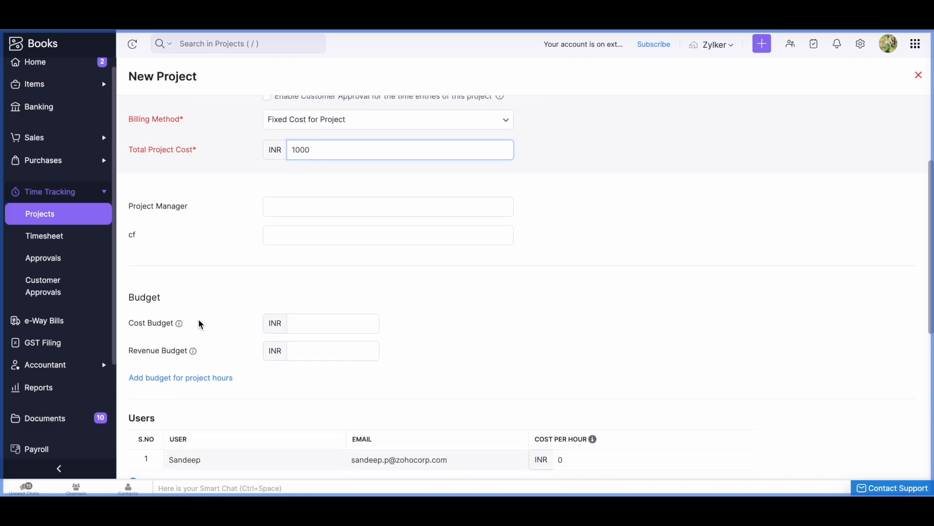
{"action": "left_click_drag", "start_coordinate": [129, 297], "coordinate": [172, 301]}
{"action": "left_click_drag", "start_coordinate": [131, 324], "coordinate": [168, 331]}
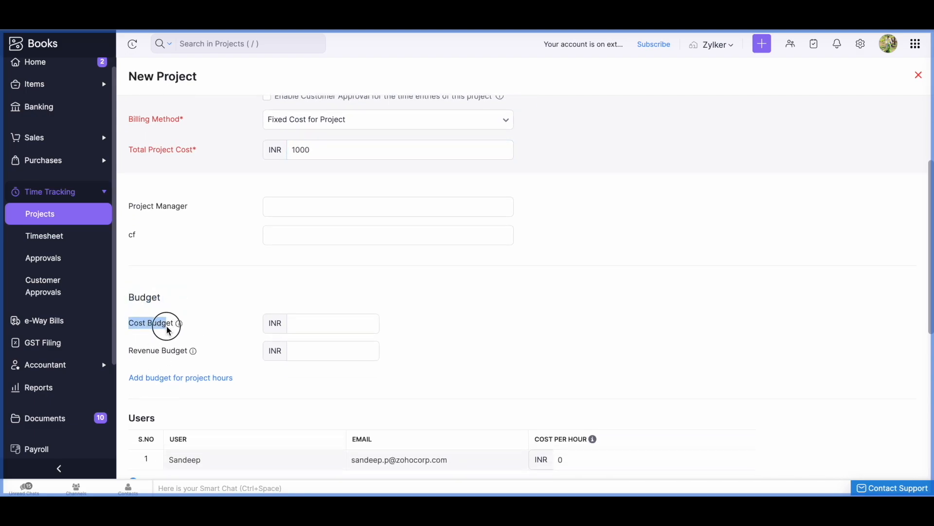
{"action": "left_click", "coordinate": [206, 337]}
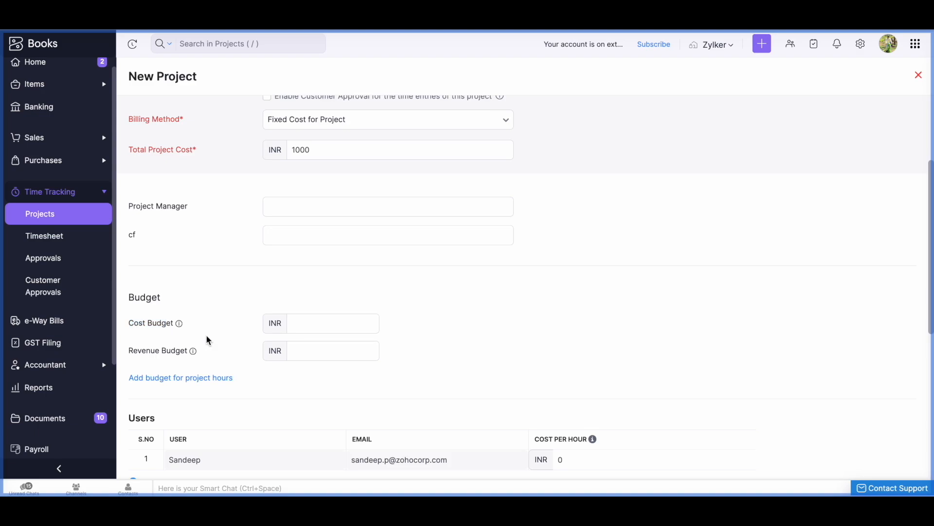
{"action": "left_click", "coordinate": [311, 326]}
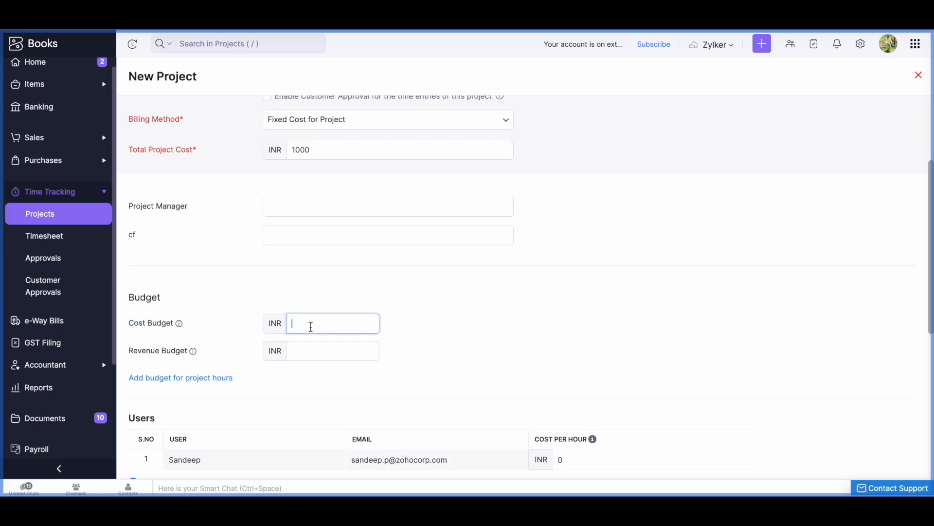
{"action": "type", "text": "4000"}
Enter a revenue budget of INR 5000 for the project.
{"action": "left_click_drag", "start_coordinate": [144, 349], "coordinate": [167, 351]}
{"action": "left_click", "coordinate": [224, 356]}
{"action": "left_click", "coordinate": [318, 349]}
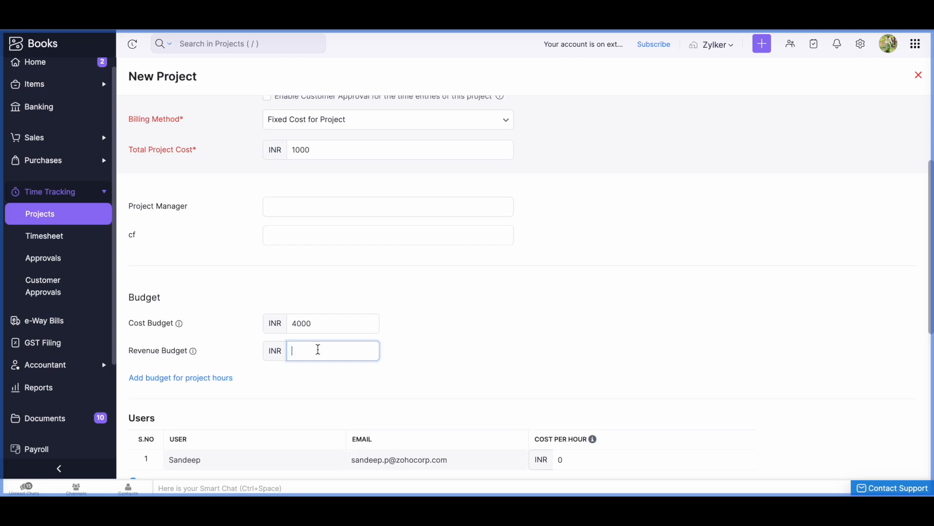
{"action": "type", "text": "5000"}
{"action": "left_click", "coordinate": [438, 368]}
Add a budget for project hours with the type Total Project Hours (HH:MM) and 3000:00 total budget hours.
{"action": "scroll", "coordinate": [438, 369], "scroll_direction": "down", "scroll_amount": 3}
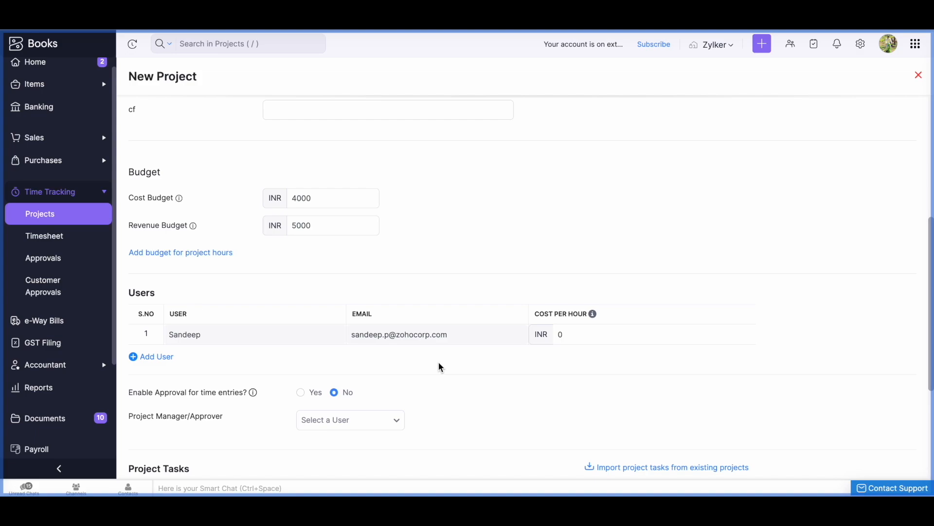
{"action": "scroll", "coordinate": [439, 363], "scroll_direction": "down", "scroll_amount": 2}
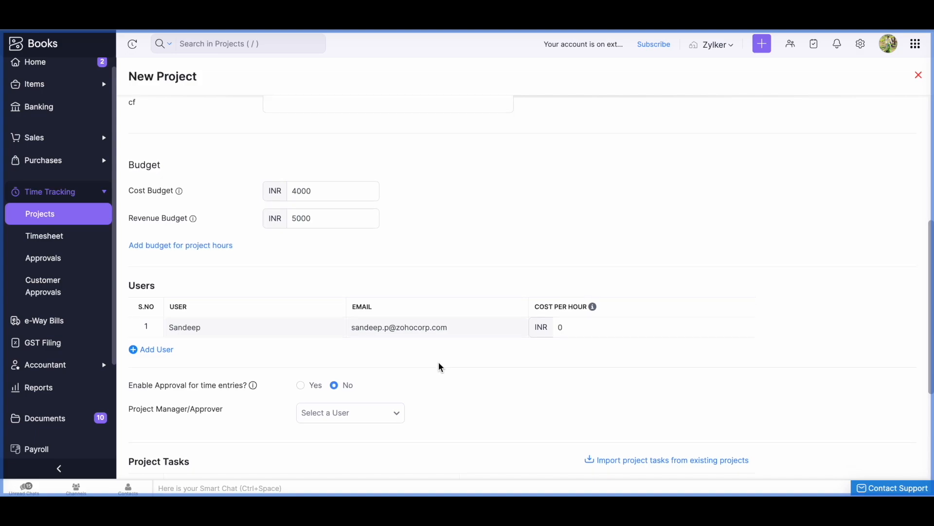
{"action": "left_click", "coordinate": [372, 346]}
{"action": "left_click", "coordinate": [447, 330]}
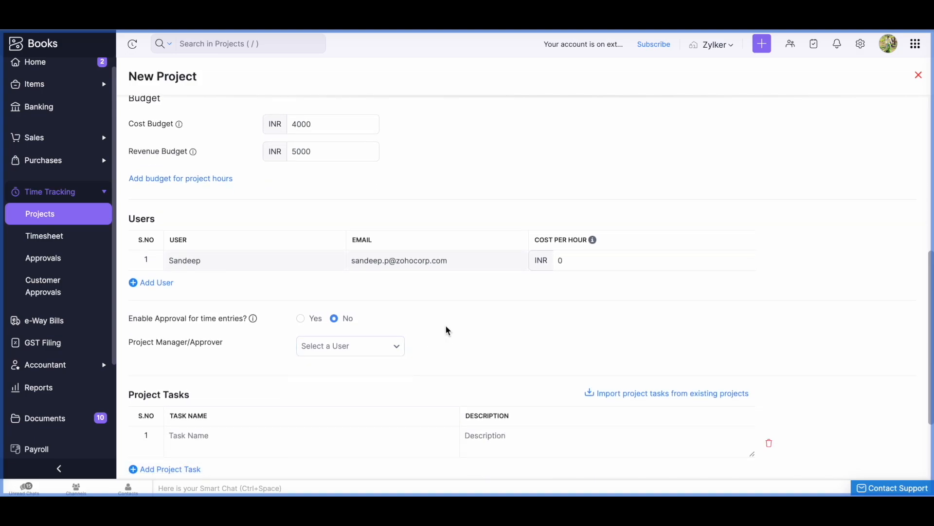
{"action": "scroll", "coordinate": [436, 267], "scroll_direction": "up", "scroll_amount": 1}
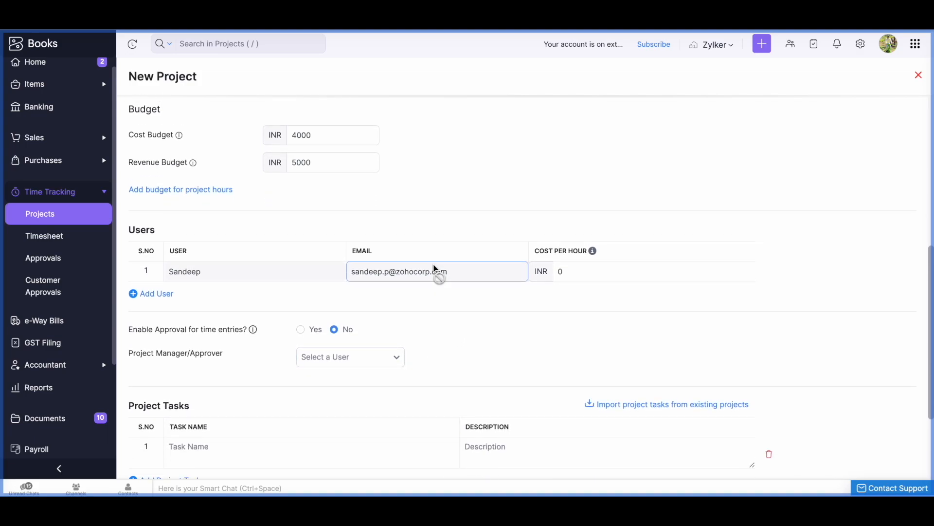
{"action": "left_click", "coordinate": [194, 188]}
{"action": "left_click_drag", "start_coordinate": [129, 189], "coordinate": [191, 190]}
{"action": "left_click", "coordinate": [191, 190]}
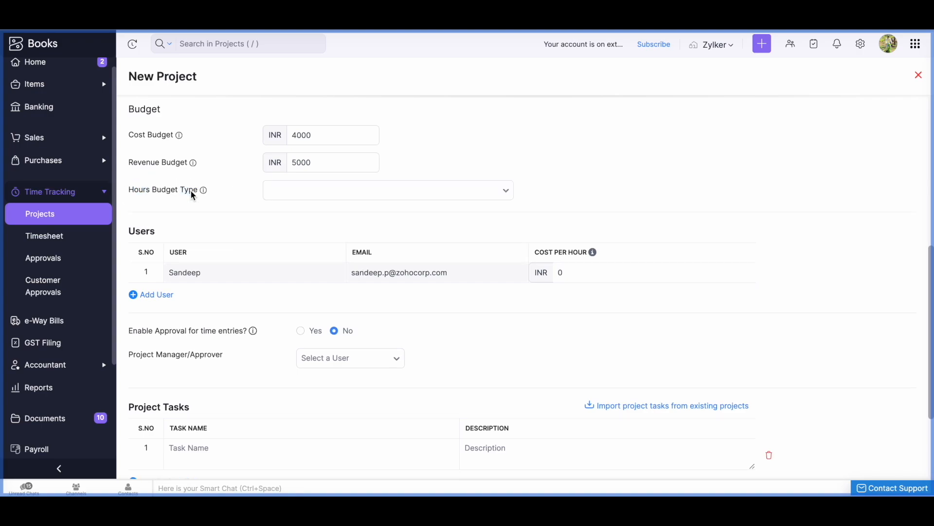
{"action": "left_click", "coordinate": [336, 194]}
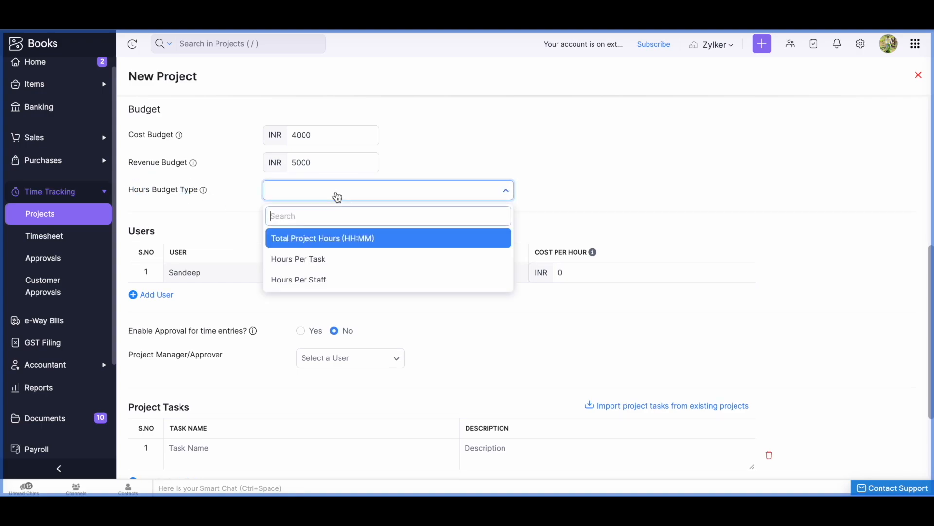
{"action": "left_click", "coordinate": [303, 246]}
{"action": "left_click", "coordinate": [281, 222]}
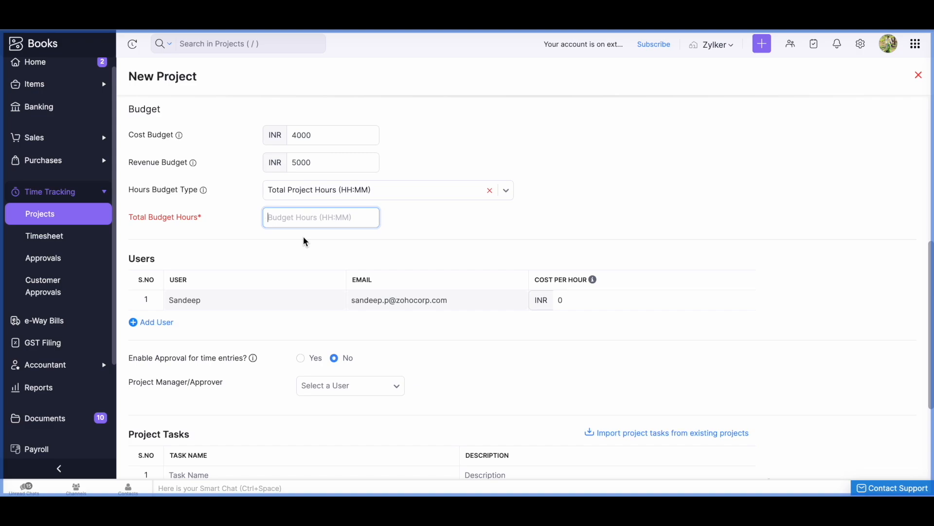
{"action": "type", "text": "3000"}
{"action": "left_click", "coordinate": [545, 240]}
Correct the total budget hours to 30:00.
{"action": "left_click", "coordinate": [564, 307]}
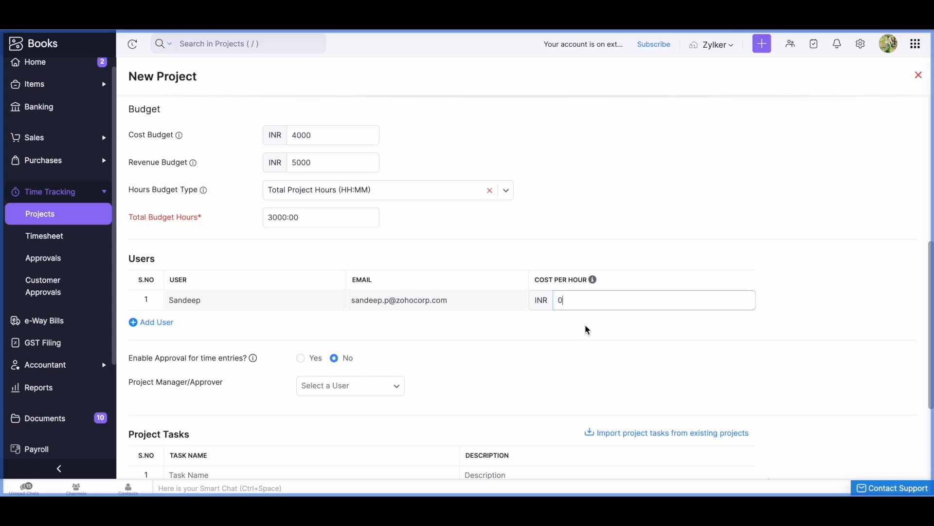
{"action": "scroll", "coordinate": [486, 373], "scroll_direction": "up", "scroll_amount": 1}
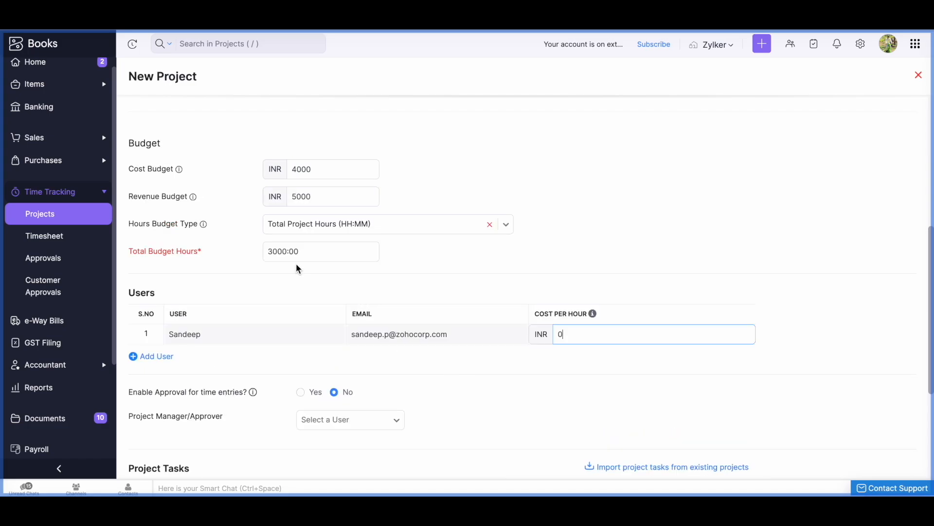
{"action": "left_click", "coordinate": [285, 252]}
{"action": "key", "text": "BackSpace"}
{"action": "key", "text": "BackSpace"}
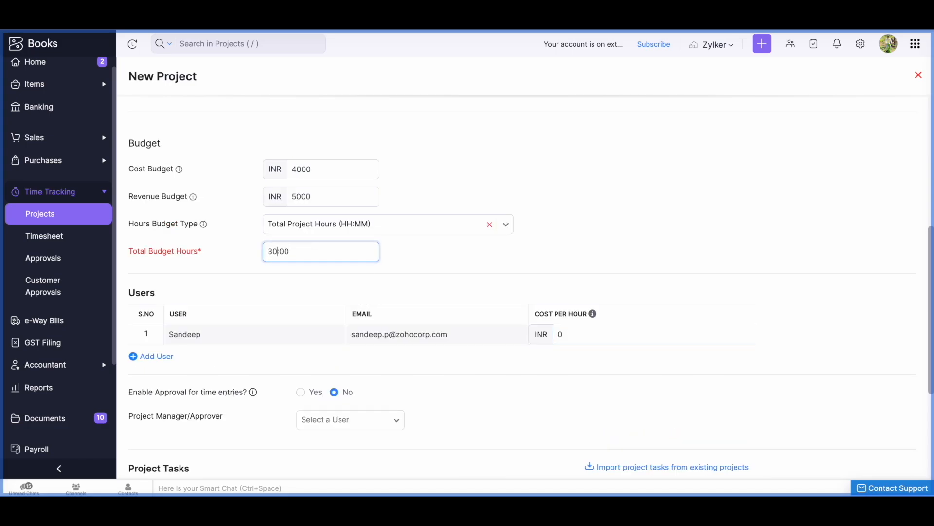
{"action": "left_click", "coordinate": [454, 264]}
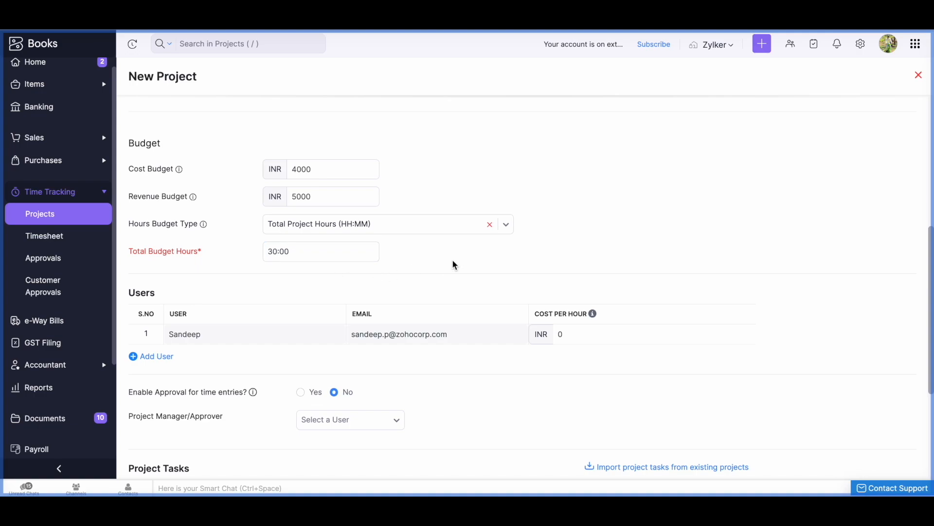
Set the listed user's cost per hour to INR 100.
{"action": "left_click", "coordinate": [566, 333]}
{"action": "key", "text": "BackSpace"}
{"action": "type", "text": "100"}
{"action": "left_click", "coordinate": [577, 257]}
{"action": "left_click", "coordinate": [586, 330]}
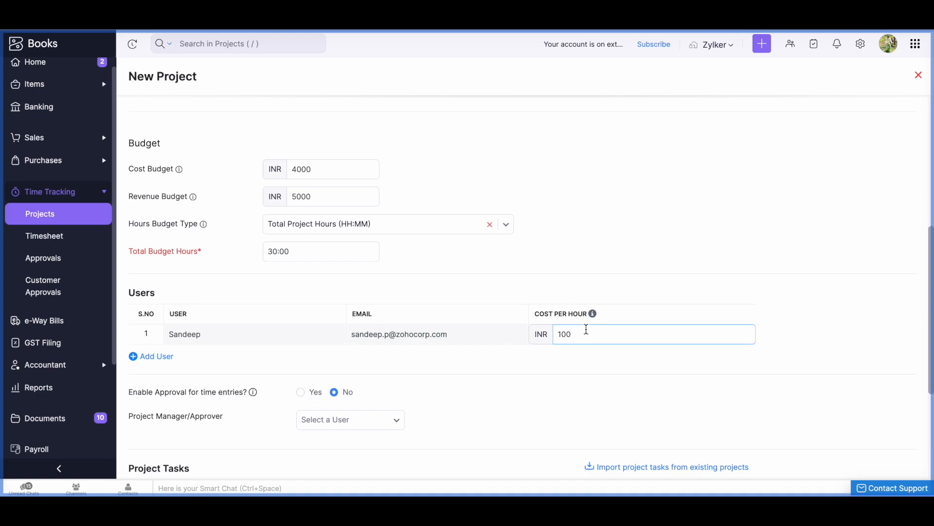
Change the hours budget type to Hours Per Task and name the first project task Finace.
{"action": "left_click", "coordinate": [287, 224]}
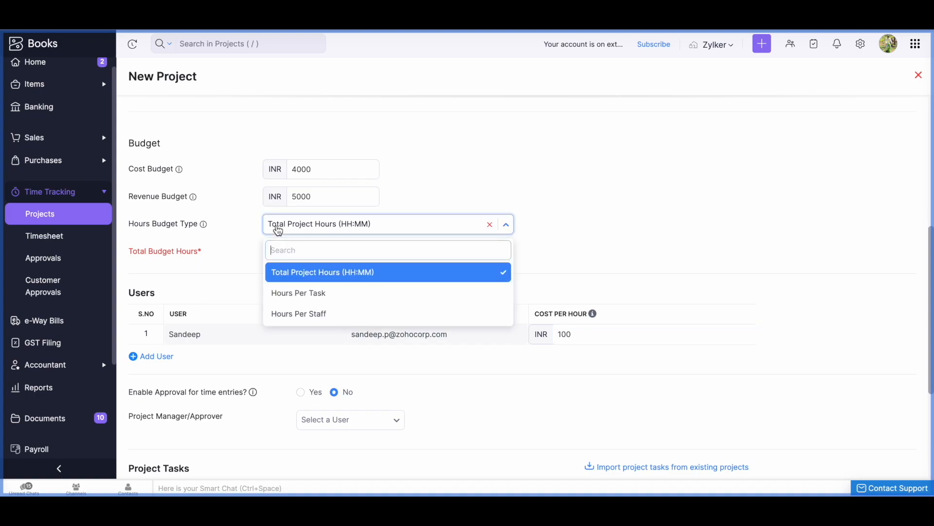
{"action": "left_click", "coordinate": [286, 294]}
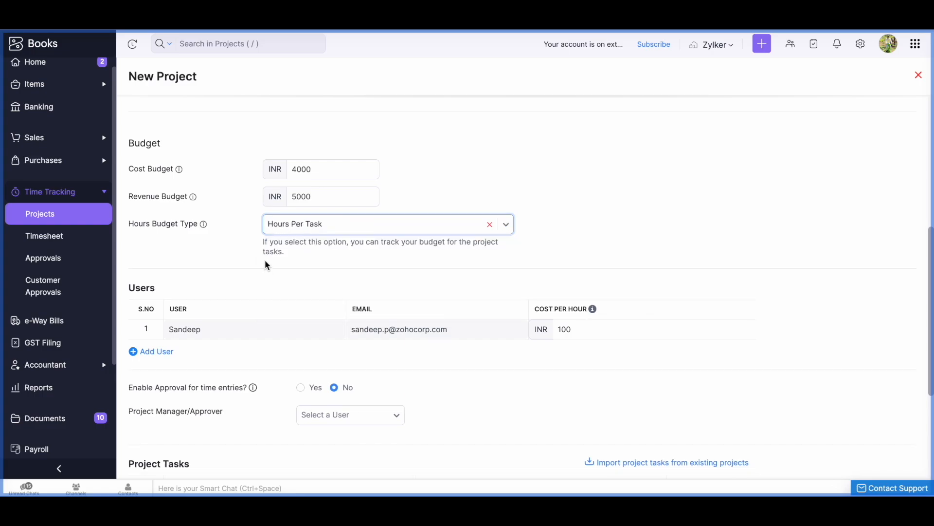
{"action": "scroll", "coordinate": [266, 263], "scroll_direction": "down", "scroll_amount": 1}
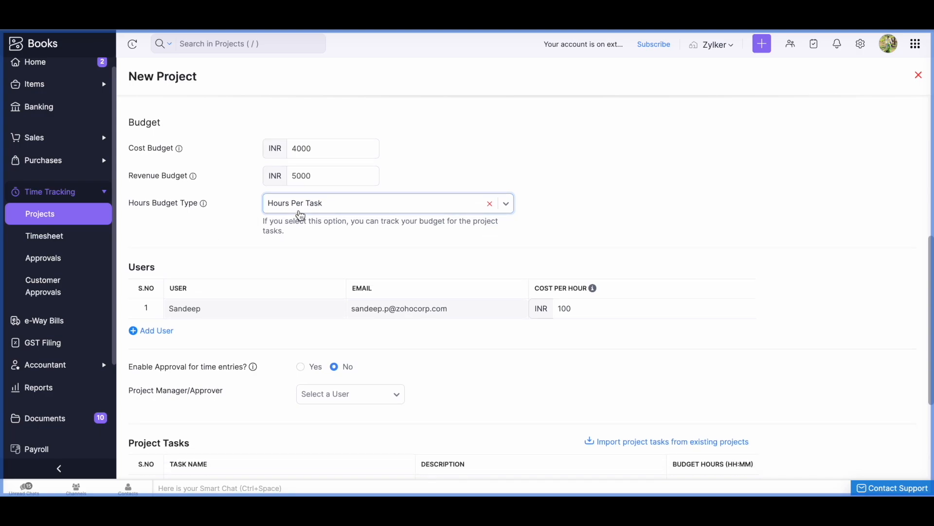
{"action": "scroll", "coordinate": [277, 382], "scroll_direction": "down", "scroll_amount": 5}
{"action": "left_click", "coordinate": [279, 384]}
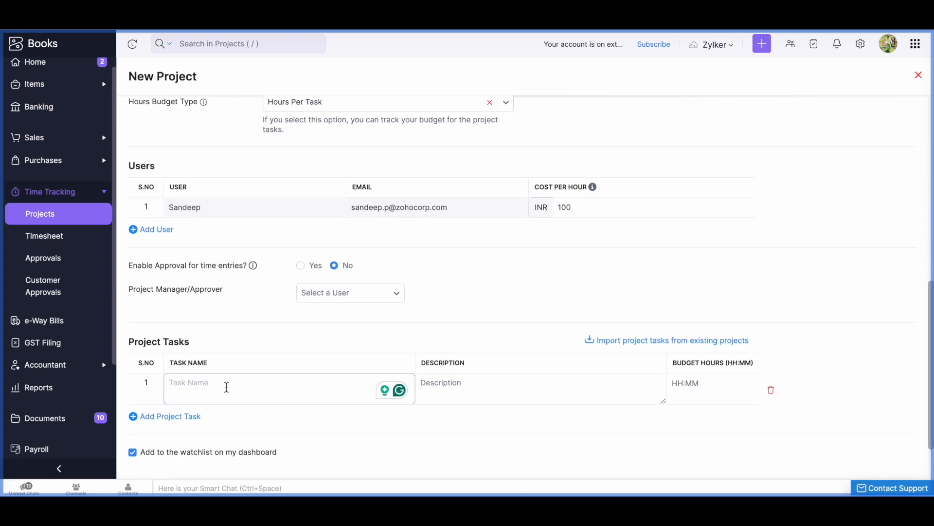
{"action": "type", "text": "Finace"}
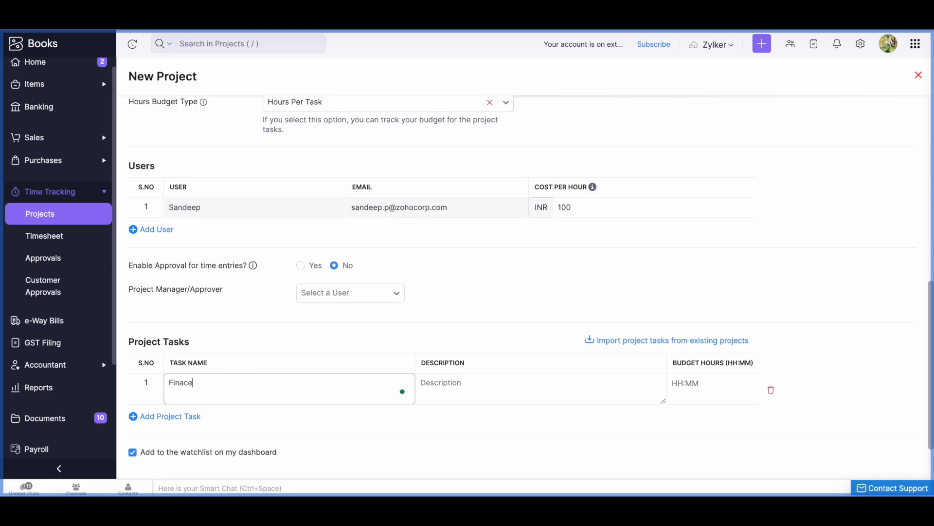
Enter 300:00 budget hours for the Finace task.
{"action": "left_click", "coordinate": [686, 384]}
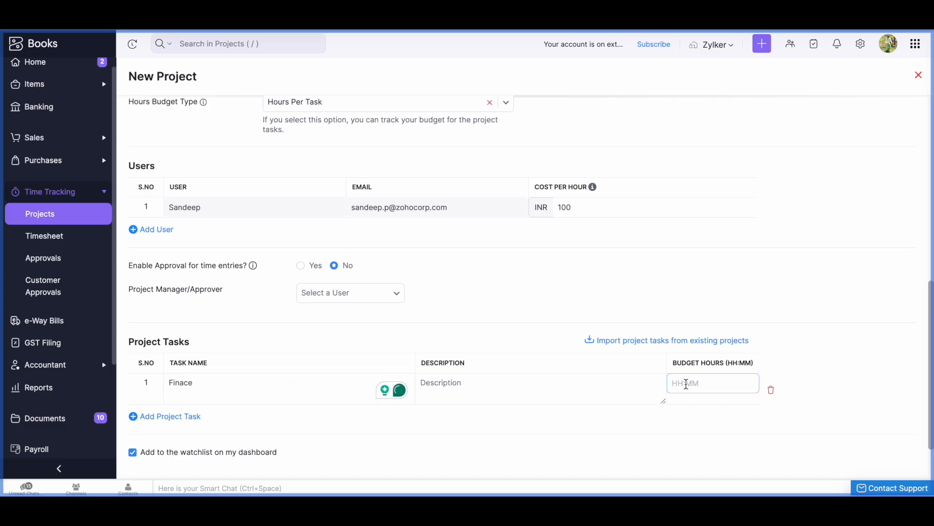
{"action": "scroll", "coordinate": [686, 384], "scroll_direction": "up", "scroll_amount": 1}
{"action": "scroll", "coordinate": [686, 384], "scroll_direction": "up", "scroll_amount": 3}
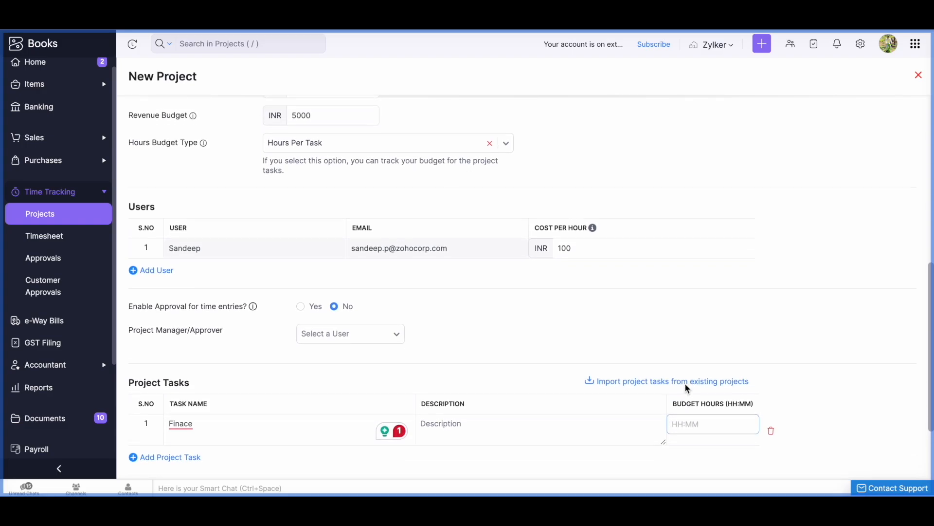
{"action": "scroll", "coordinate": [686, 388], "scroll_direction": "down", "scroll_amount": 3}
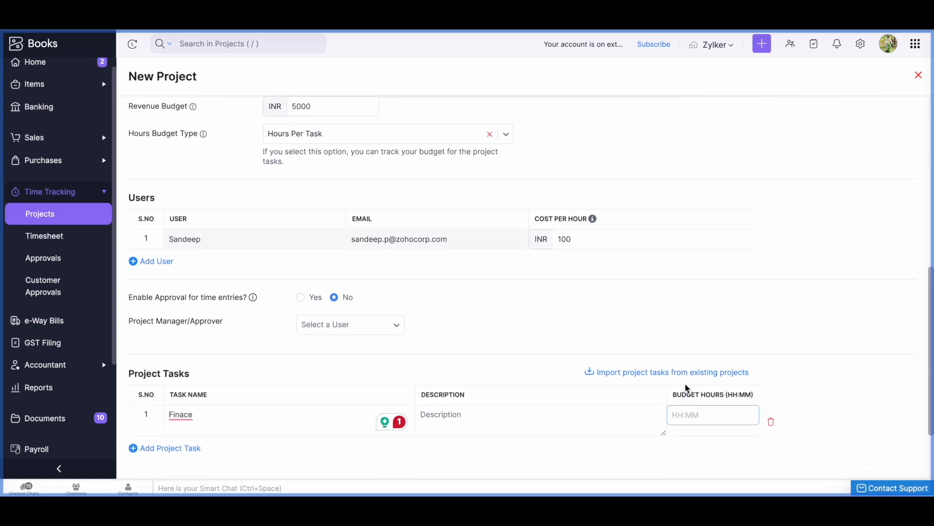
{"action": "type", "text": "300"}
{"action": "left_click", "coordinate": [756, 286]}
{"action": "scroll", "coordinate": [755, 286], "scroll_direction": "down", "scroll_amount": 5}
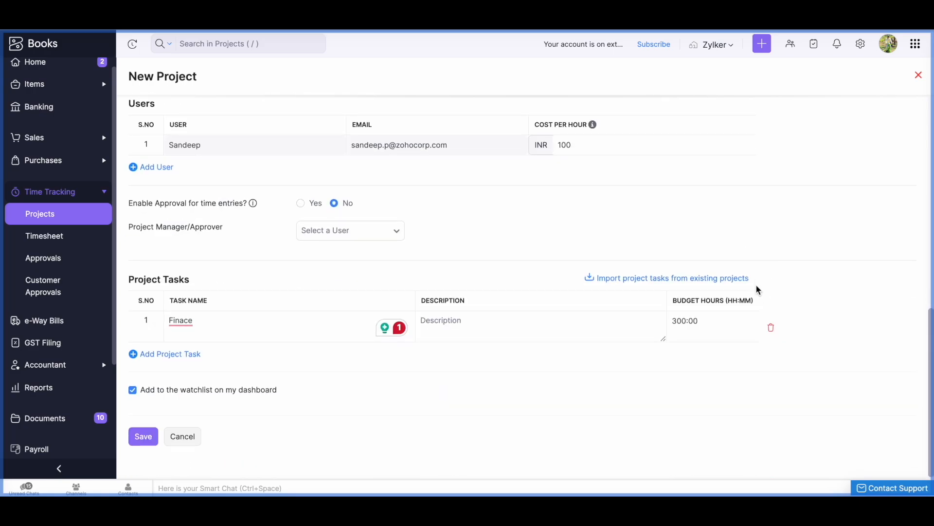
Correct the Finace task's budget hours to 30:00 and add two blank project task rows.
{"action": "left_click", "coordinate": [682, 320]}
{"action": "key", "text": "BackSpace"}
{"action": "left_click", "coordinate": [554, 373]}
{"action": "left_click", "coordinate": [171, 352]}
{"action": "left_click", "coordinate": [171, 381]}
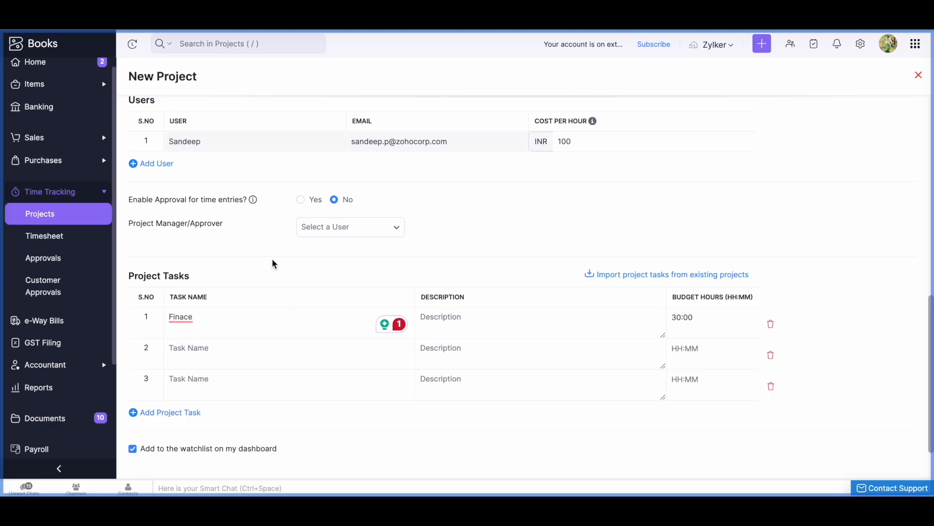
Switch the project's hours budget type to Hours Per Staff.
{"action": "scroll", "coordinate": [336, 208], "scroll_direction": "up", "scroll_amount": 3}
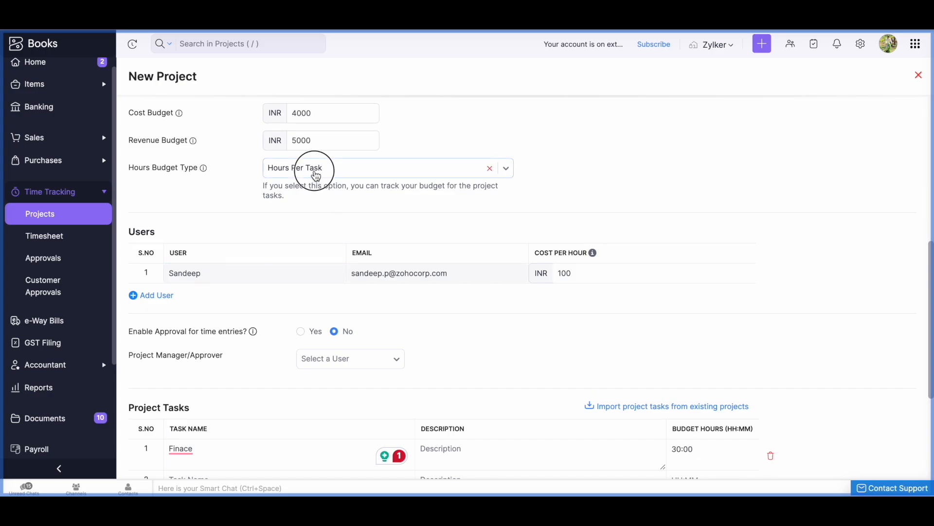
{"action": "left_click", "coordinate": [316, 174]}
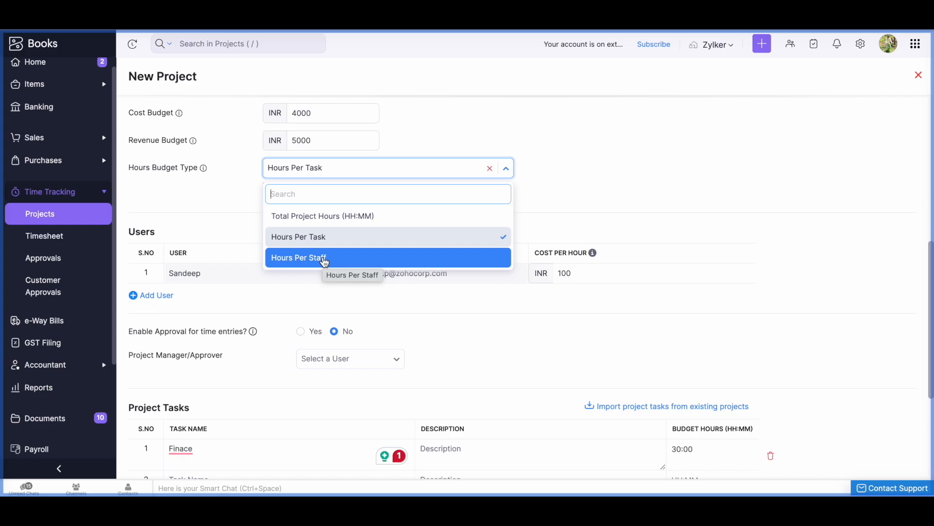
{"action": "left_click", "coordinate": [325, 262]}
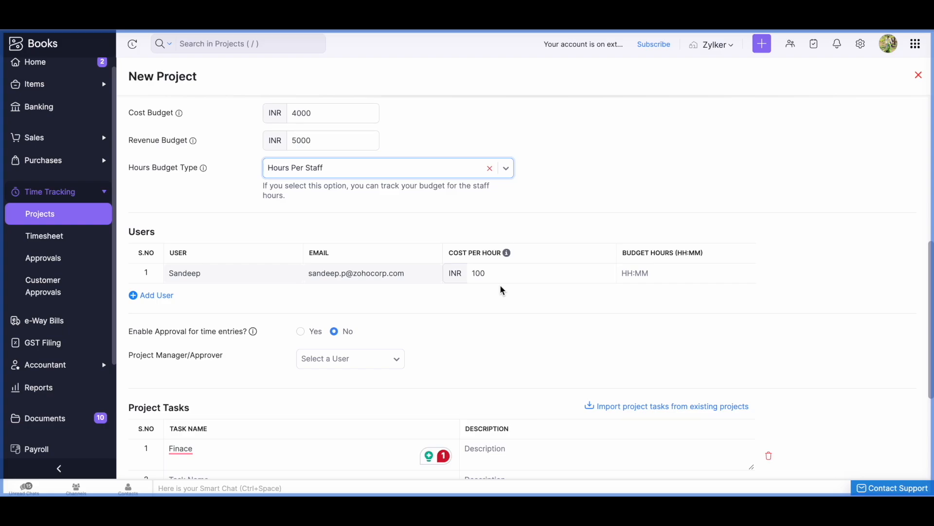
Enter 10:00 budget hours for the project's first user.
{"action": "left_click", "coordinate": [631, 278]}
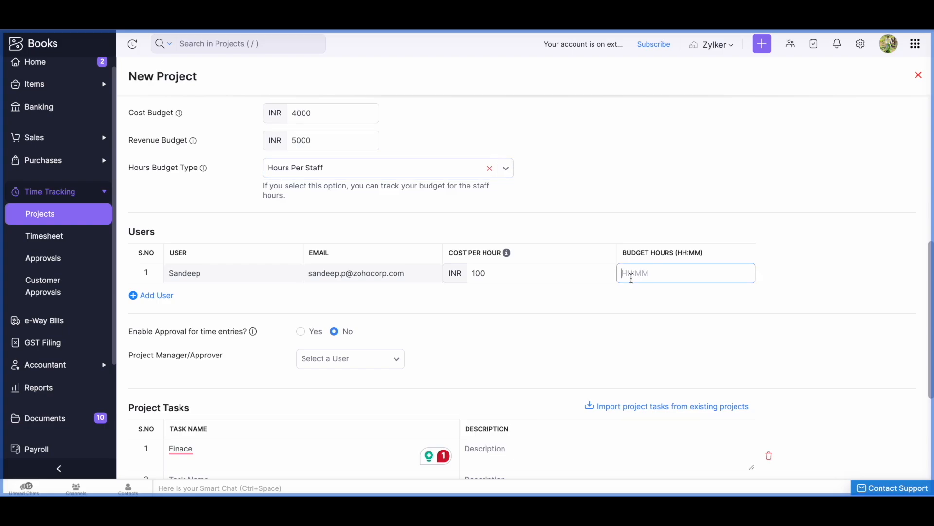
{"action": "type", "text": "10"}
{"action": "left_click", "coordinate": [495, 272]}
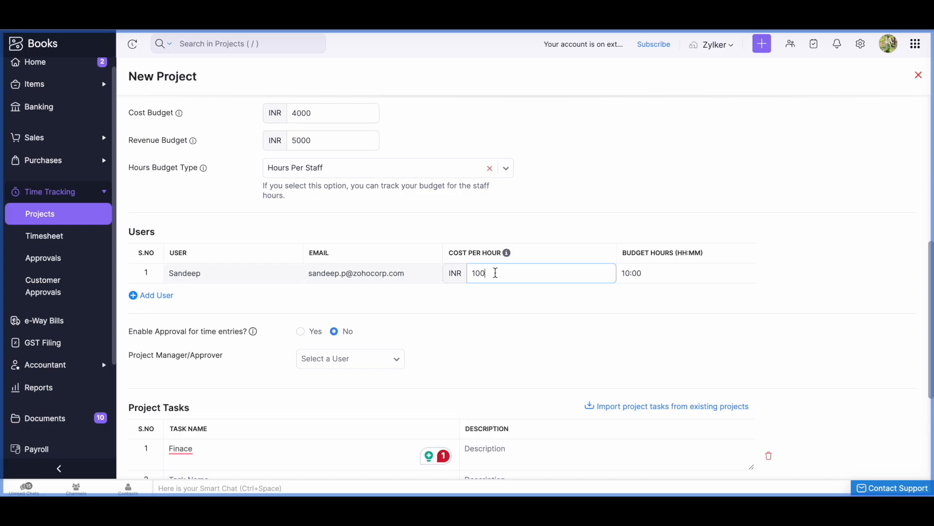
{"action": "scroll", "coordinate": [495, 273], "scroll_direction": "down", "scroll_amount": 2}
Open the account-level budgets of the existing Brochure Designing project.
{"action": "left_click", "coordinate": [41, 215]}
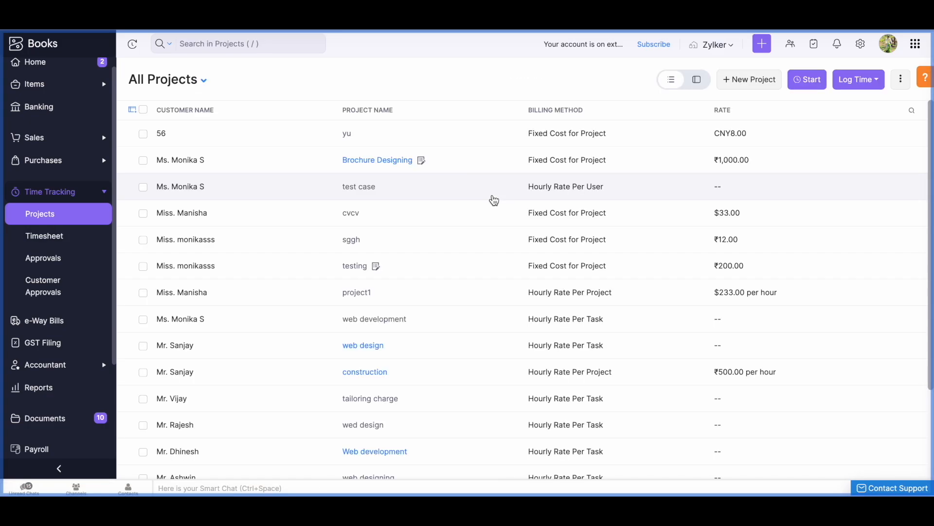
{"action": "left_click", "coordinate": [363, 166]}
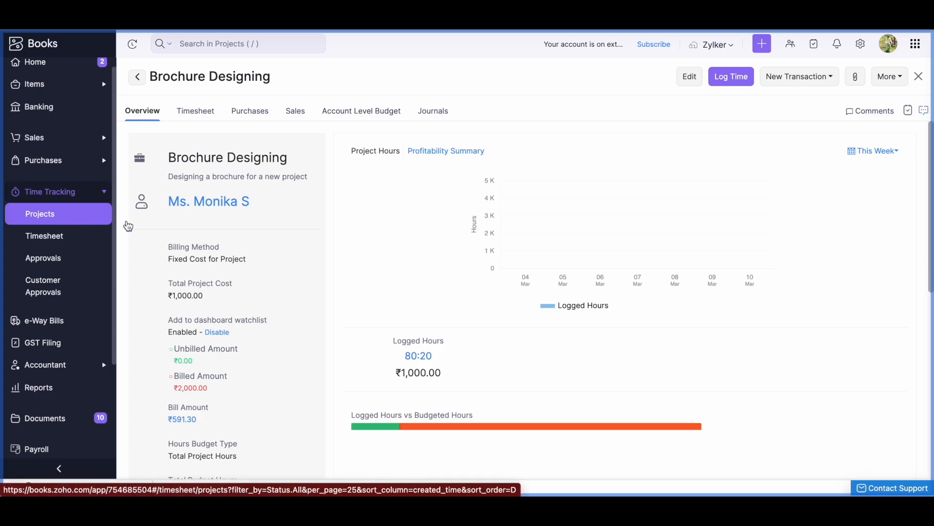
{"action": "left_click", "coordinate": [365, 114]}
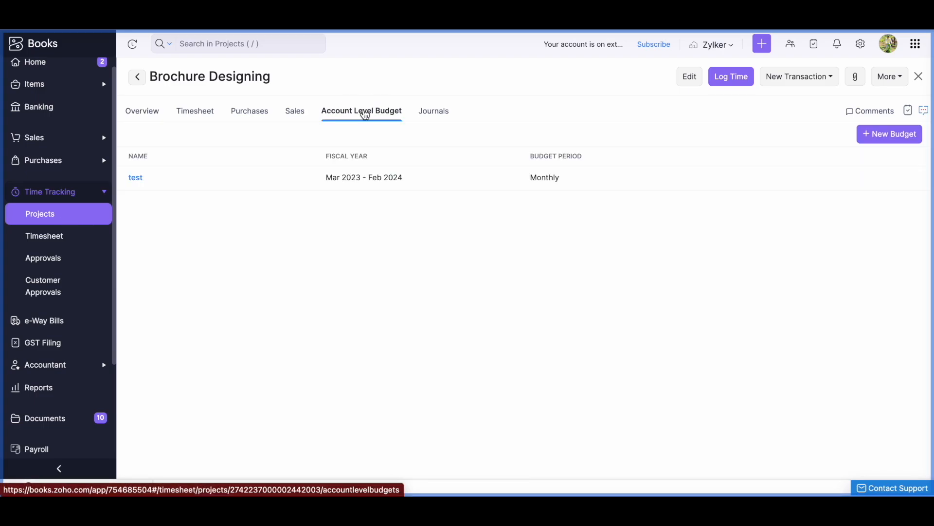
Start a new budget for the Brochure Designing project and name it Fiance 23-24.
{"action": "left_click", "coordinate": [886, 134]}
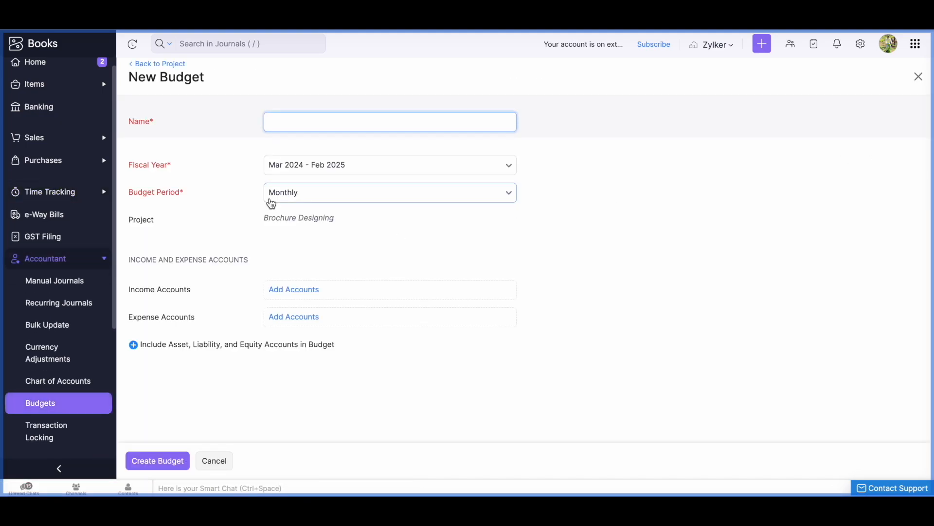
{"action": "type", "text": "Fiance"}
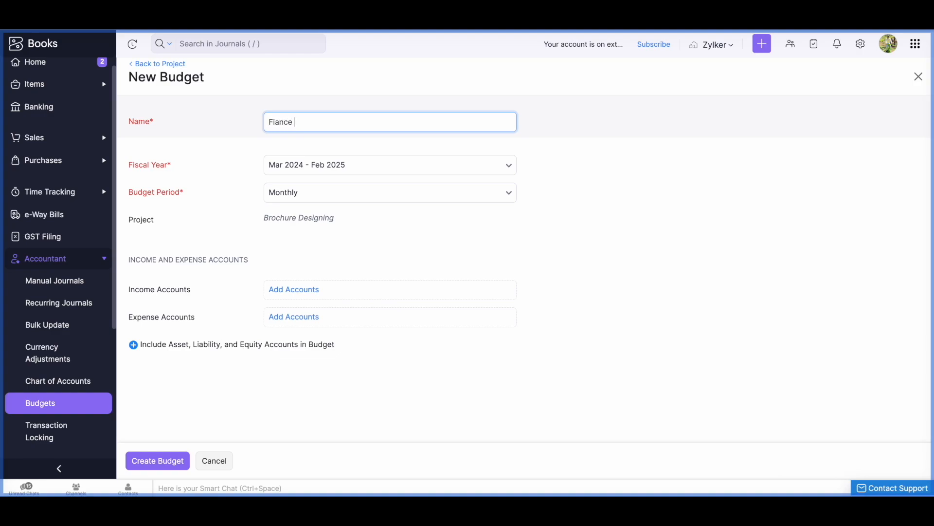
{"action": "type", "text": " 23-24"}
Review the new budget's fiscal year, budget period and linked project.
{"action": "left_click_drag", "start_coordinate": [134, 166], "coordinate": [196, 171]}
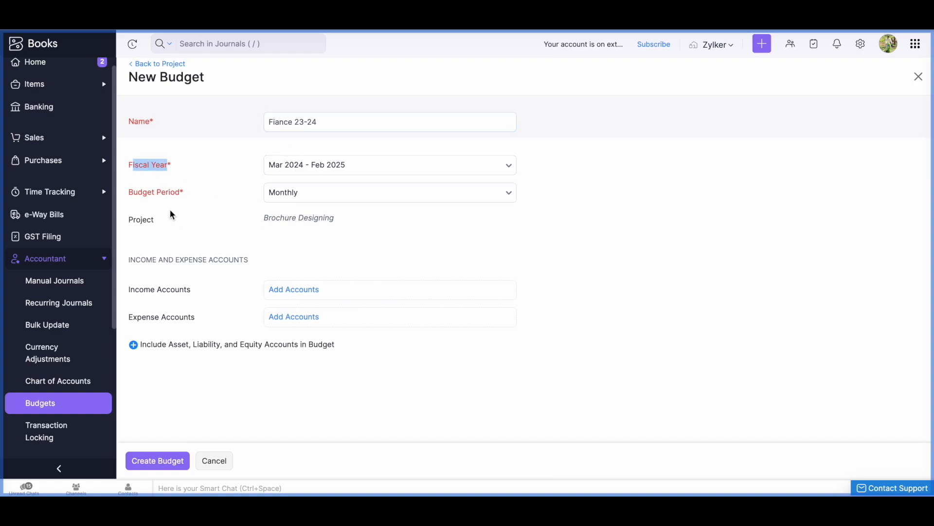
{"action": "left_click_drag", "start_coordinate": [135, 192], "coordinate": [178, 193]}
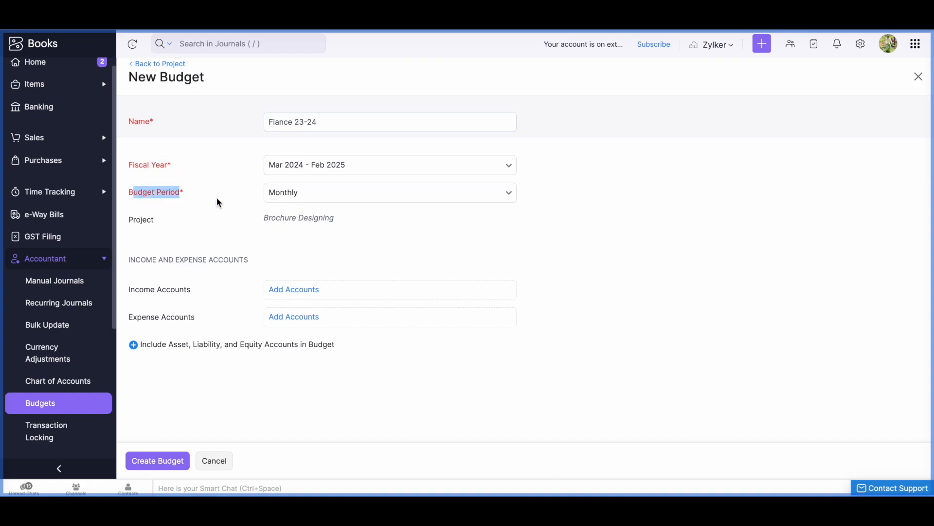
{"action": "left_click", "coordinate": [286, 192]}
{"action": "left_click", "coordinate": [216, 252]}
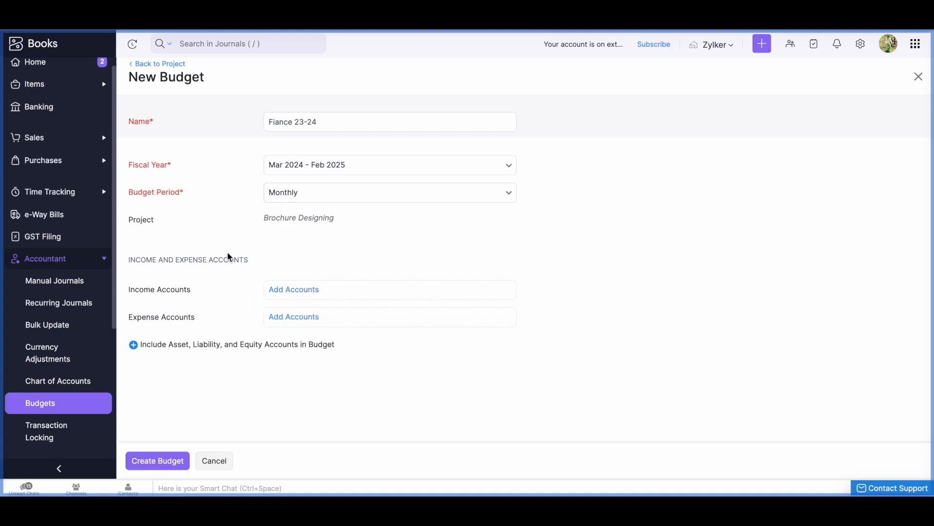
{"action": "left_click_drag", "start_coordinate": [267, 218], "coordinate": [329, 217]}
{"action": "left_click", "coordinate": [331, 216]}
{"action": "left_click_drag", "start_coordinate": [135, 224], "coordinate": [338, 225]}
{"action": "left_click", "coordinate": [282, 228]}
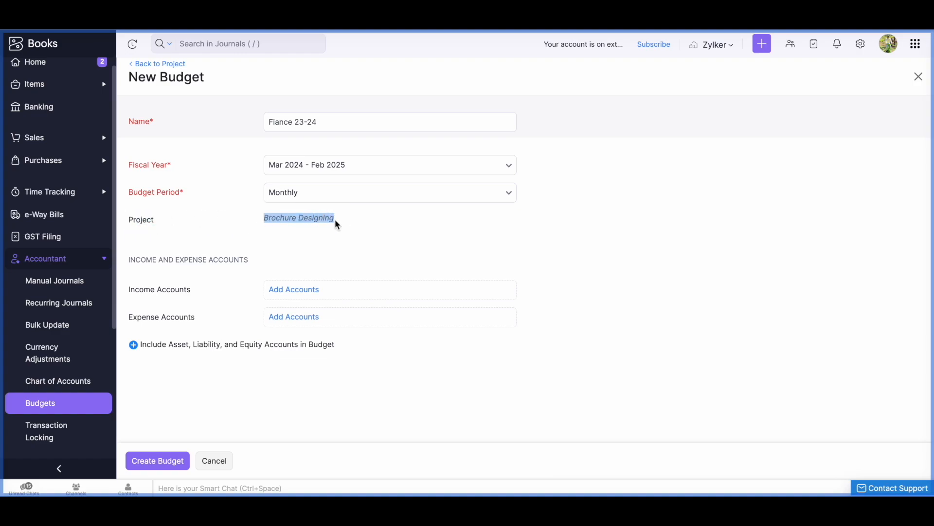
Include all income and all expense accounts in the Fiance 23-24 budget and create its monthly entry grid.
{"action": "left_click", "coordinate": [314, 289]}
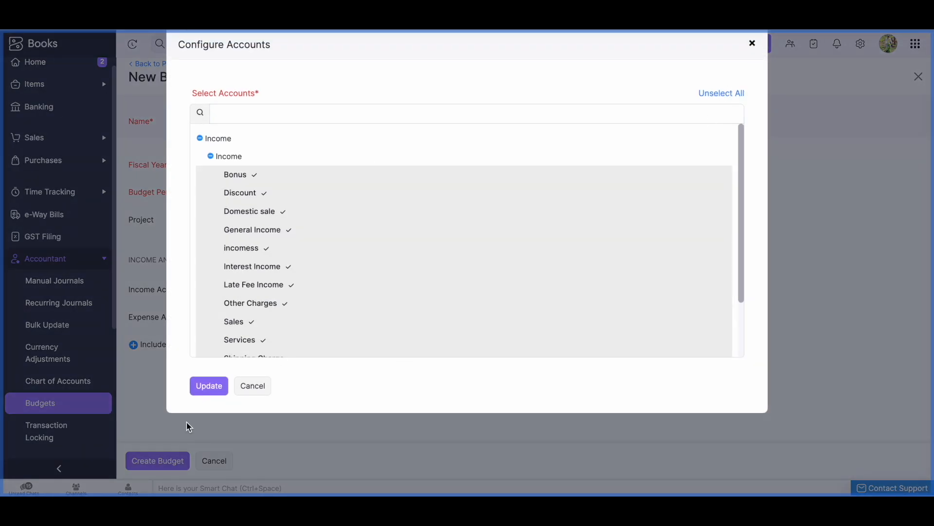
{"action": "left_click", "coordinate": [209, 385]}
{"action": "left_click", "coordinate": [304, 351]}
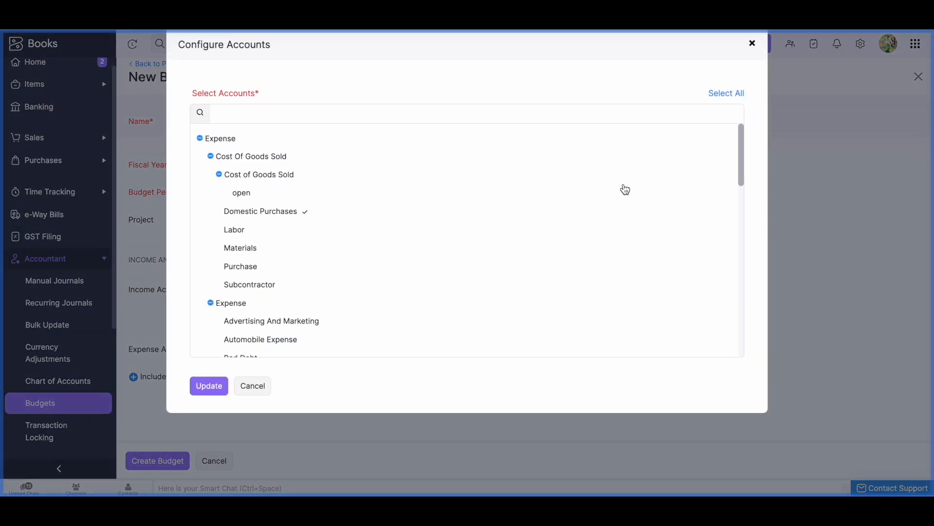
{"action": "left_click", "coordinate": [724, 94]}
{"action": "left_click", "coordinate": [209, 385]}
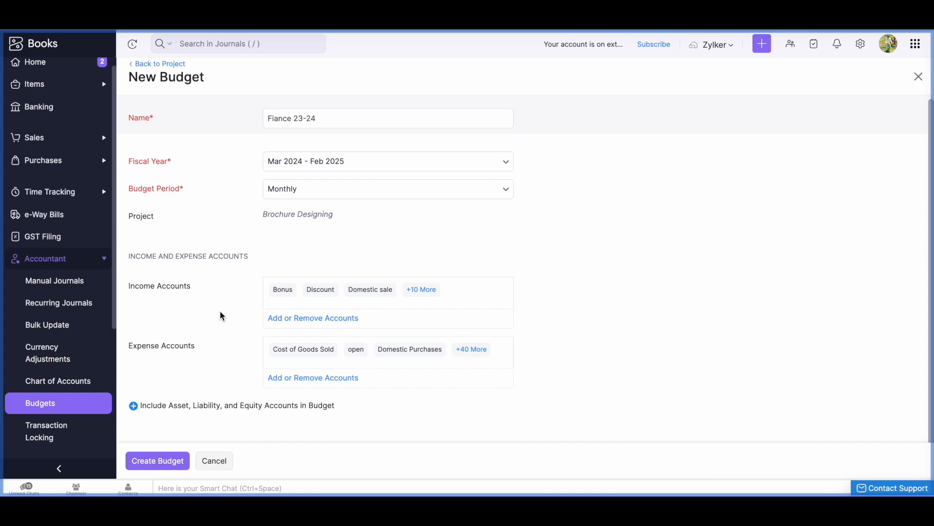
{"action": "left_click", "coordinate": [173, 463]}
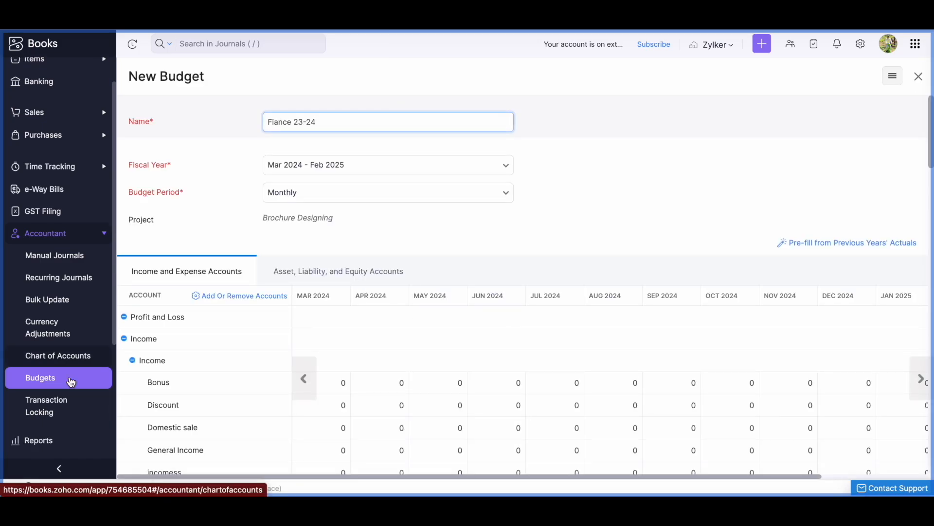
Open the Project Summary report from the Projects and Timesheet reports.
{"action": "scroll", "coordinate": [66, 382], "scroll_direction": "down", "scroll_amount": 3}
{"action": "left_click", "coordinate": [17, 295]}
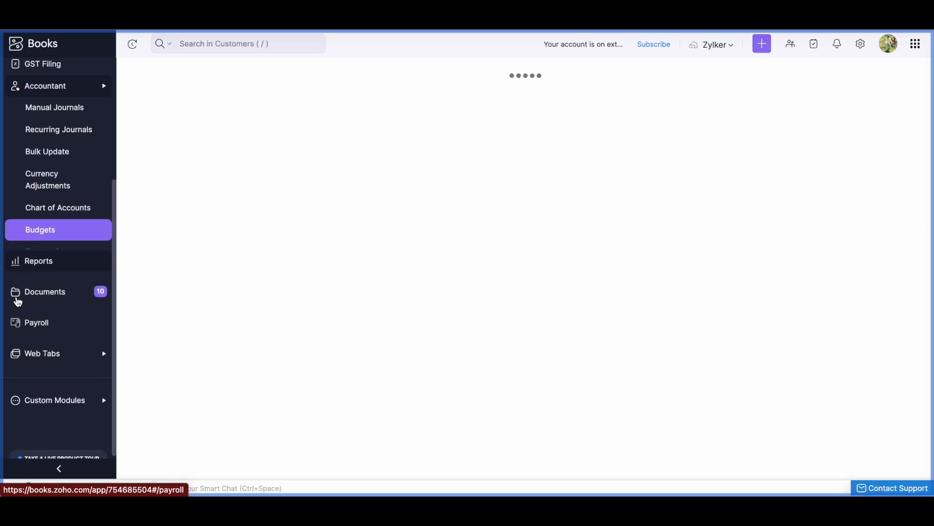
{"action": "scroll", "coordinate": [342, 326], "scroll_direction": "down", "scroll_amount": 8}
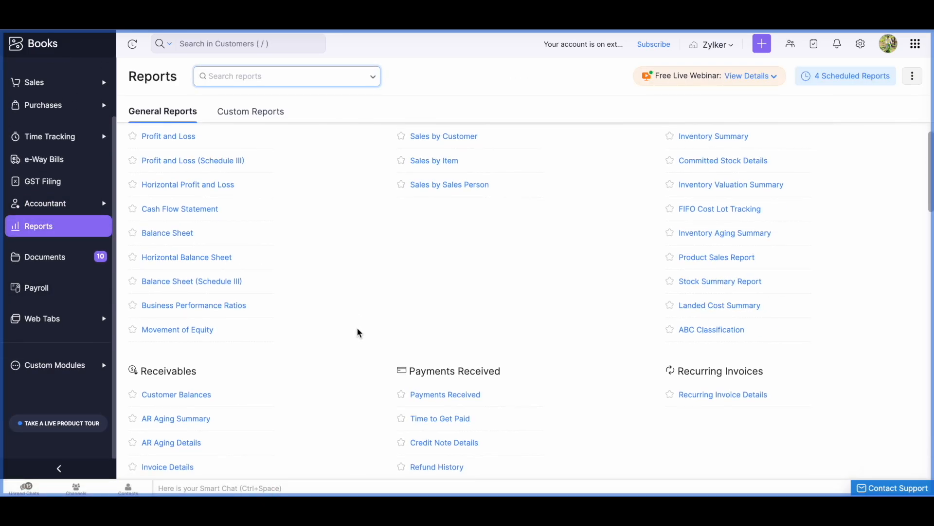
{"action": "scroll", "coordinate": [357, 333], "scroll_direction": "down", "scroll_amount": 2}
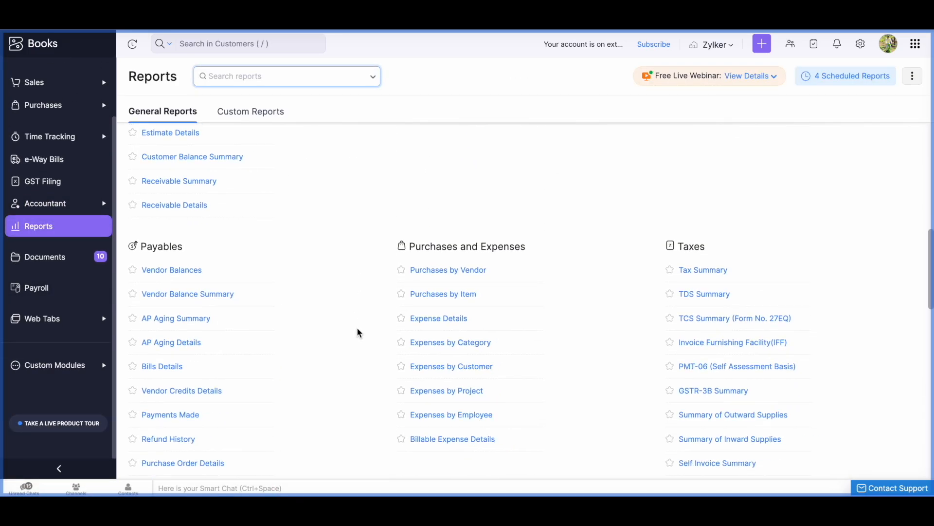
{"action": "scroll", "coordinate": [358, 333], "scroll_direction": "down", "scroll_amount": 5}
{"action": "scroll", "coordinate": [358, 333], "scroll_direction": "down", "scroll_amount": 1}
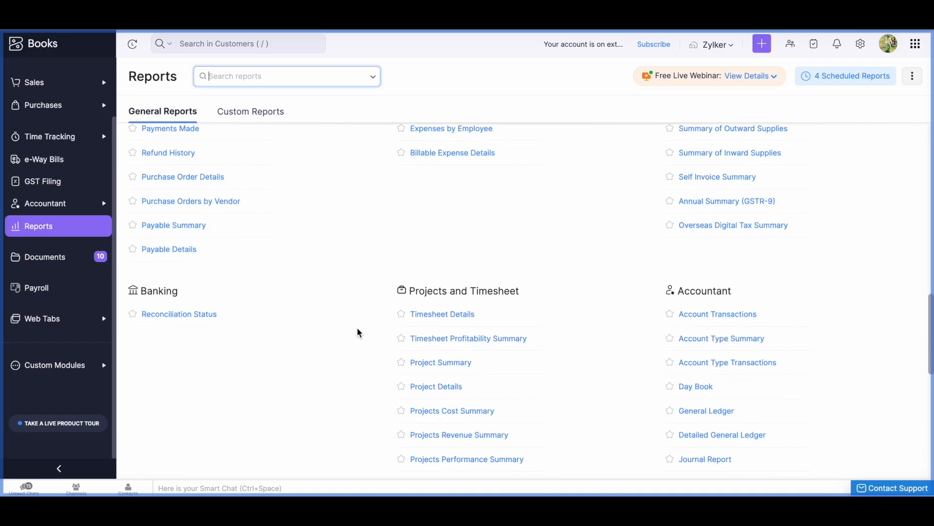
{"action": "left_click", "coordinate": [461, 360]}
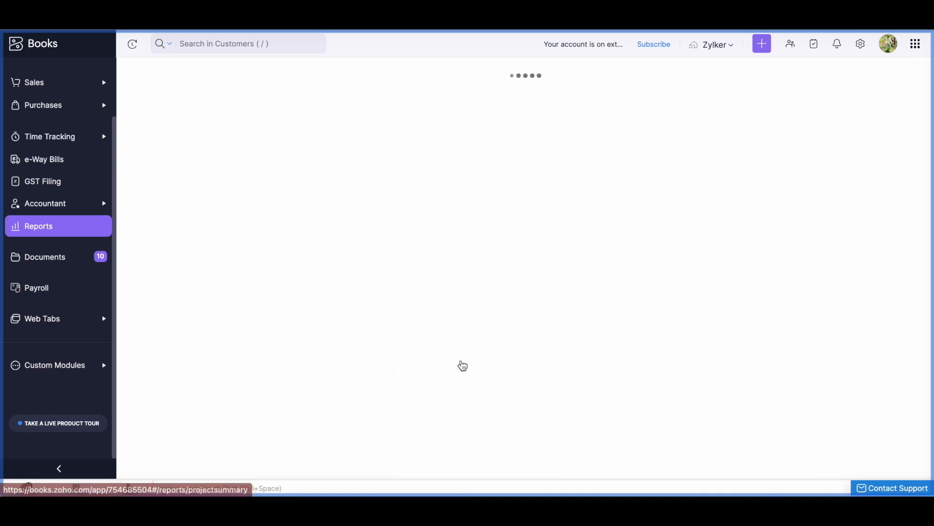
Sort the Project Summary report by logged hours, highest first, and review its logged versus budgeted columns.
{"action": "left_click_drag", "start_coordinate": [185, 246], "coordinate": [343, 243]}
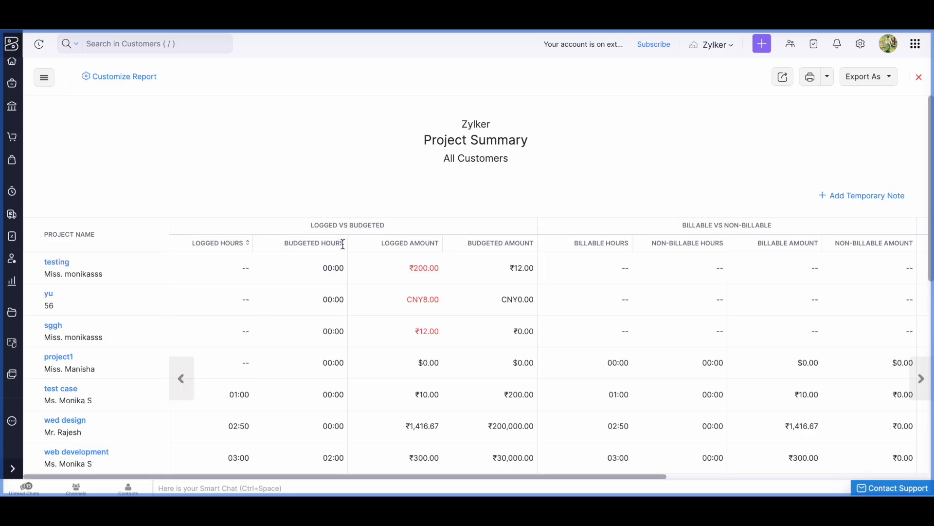
{"action": "left_click", "coordinate": [236, 243]}
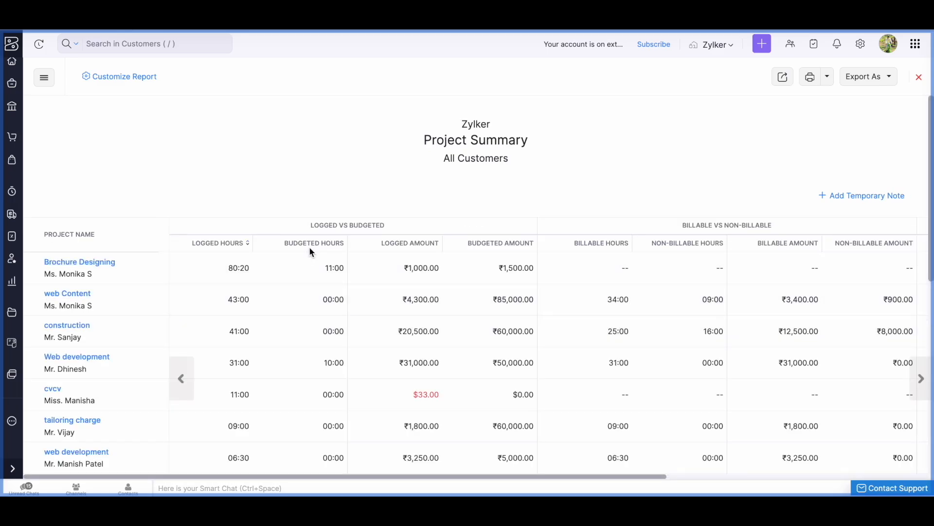
{"action": "left_click_drag", "start_coordinate": [306, 225], "coordinate": [345, 223]}
{"action": "left_click", "coordinate": [389, 227]}
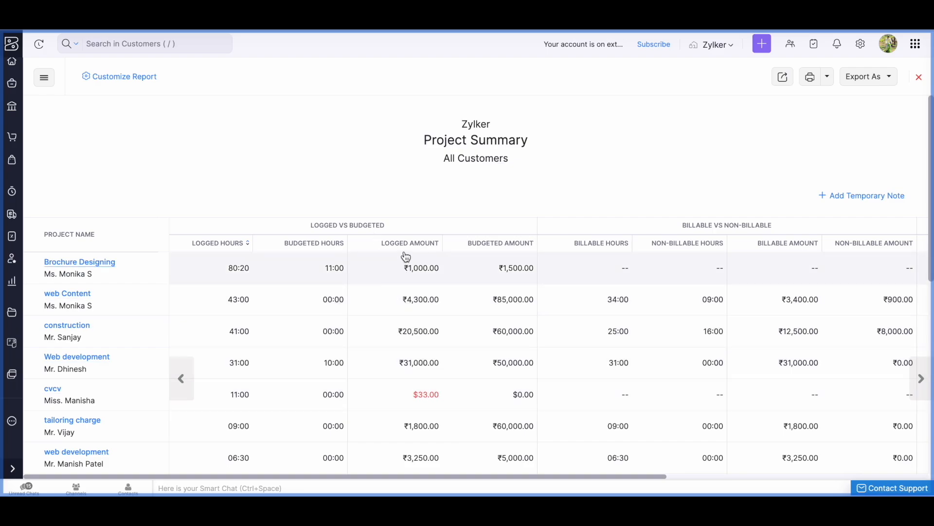
Examine the budgeted, billable, non-billable and billed hours and amounts of each project in the Project Summary report.
{"action": "scroll", "coordinate": [397, 210], "scroll_direction": "down", "scroll_amount": 1}
{"action": "scroll", "coordinate": [503, 318], "scroll_direction": "right", "scroll_amount": 3}
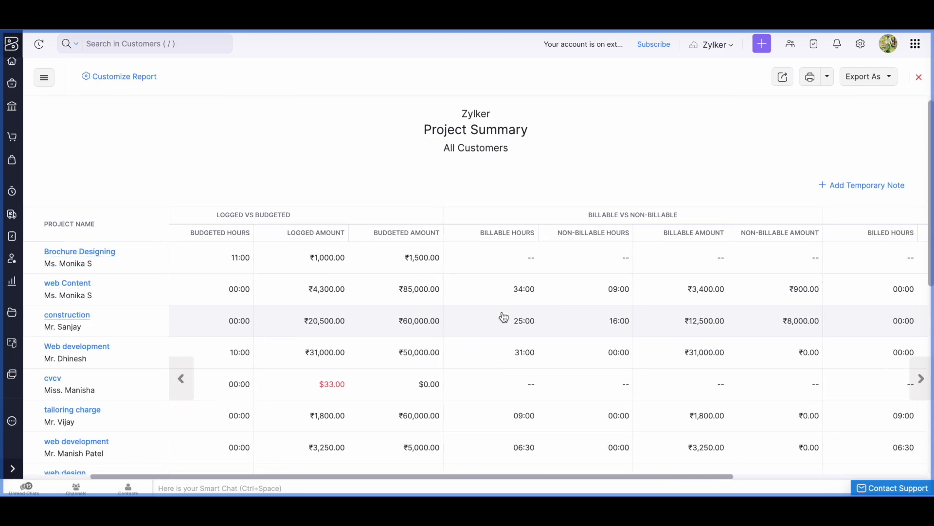
{"action": "scroll", "coordinate": [503, 318], "scroll_direction": "right", "scroll_amount": 3}
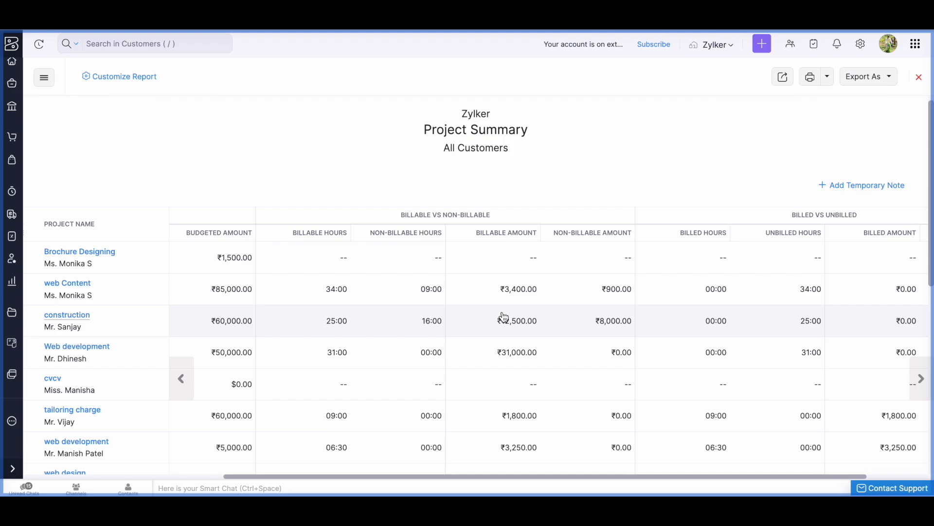
{"action": "scroll", "coordinate": [503, 317], "scroll_direction": "left", "scroll_amount": 3}
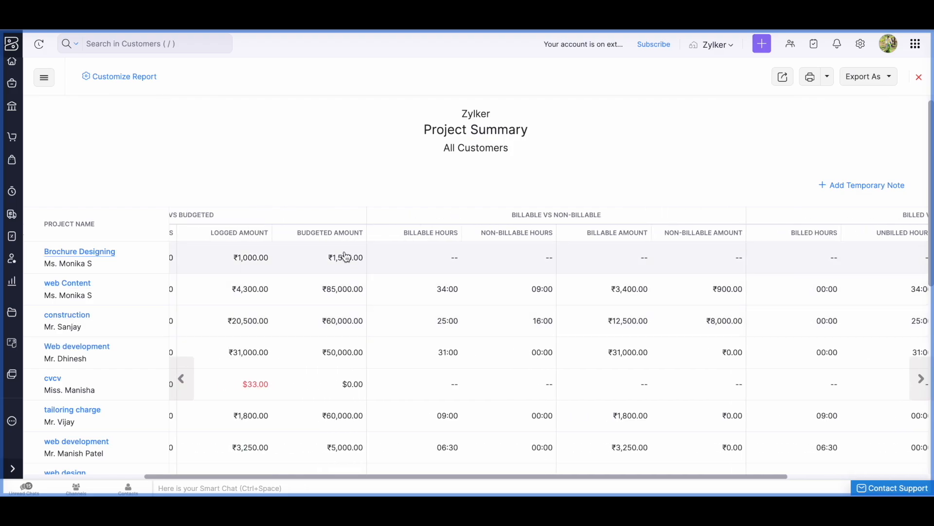
{"action": "scroll", "coordinate": [345, 257], "scroll_direction": "down", "scroll_amount": 1}
{"action": "scroll", "coordinate": [344, 257], "scroll_direction": "left", "scroll_amount": 2}
{"action": "left_click_drag", "start_coordinate": [285, 231], "coordinate": [353, 189]}
{"action": "left_click", "coordinate": [353, 189]}
{"action": "scroll", "coordinate": [352, 188], "scroll_direction": "down", "scroll_amount": 3}
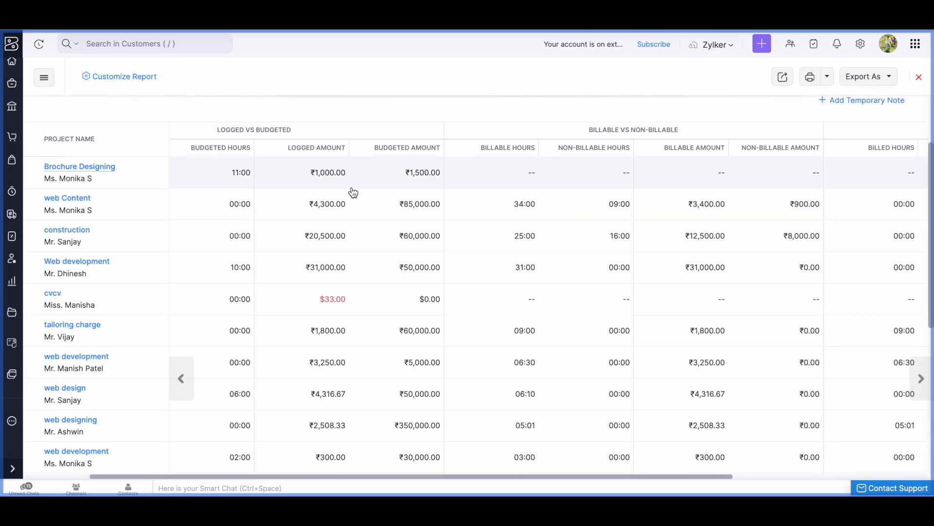
Switch to the Projects Performance Summary report.
{"action": "left_click", "coordinate": [45, 78]}
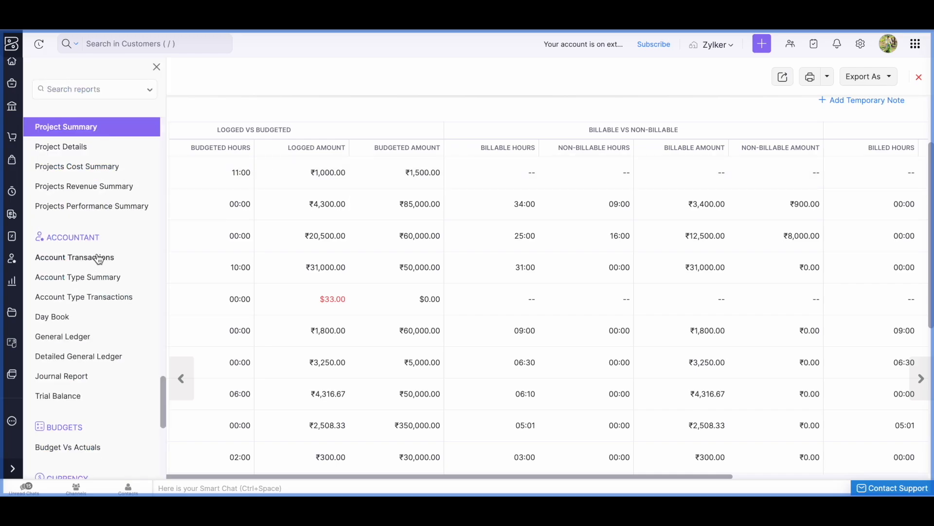
{"action": "left_click", "coordinate": [80, 213]}
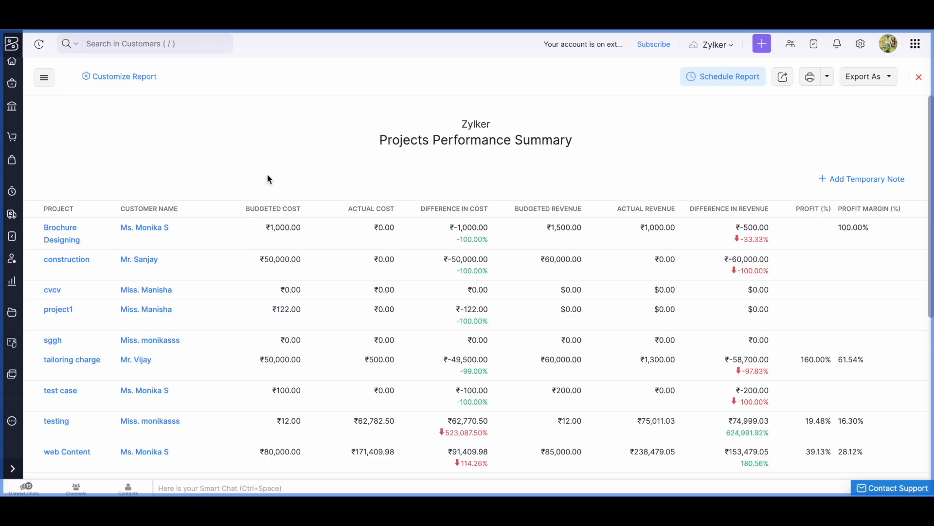
{"action": "left_click", "coordinate": [378, 140]}
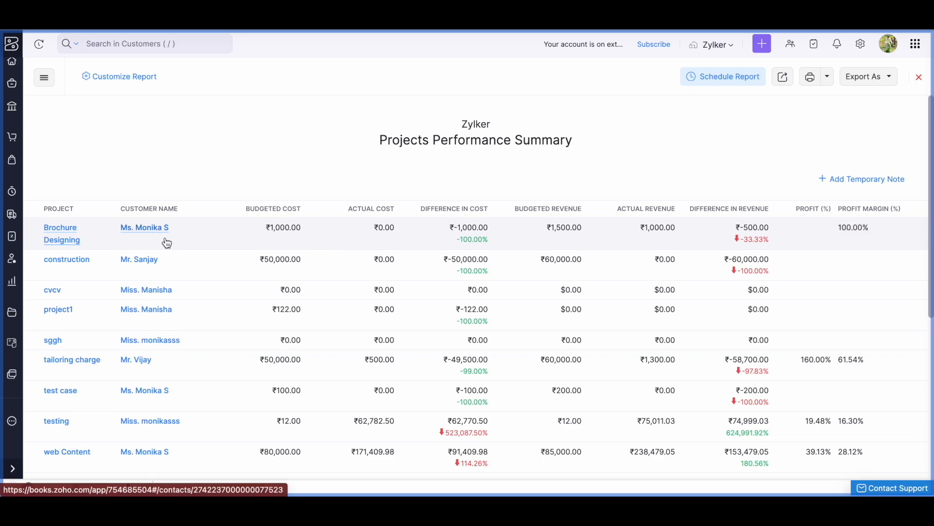
Compare the projects' budgeted and actual cost and revenue, and check the web Content project's profit and profit margin percentages.
{"action": "scroll", "coordinate": [225, 393], "scroll_direction": "down", "scroll_amount": 5}
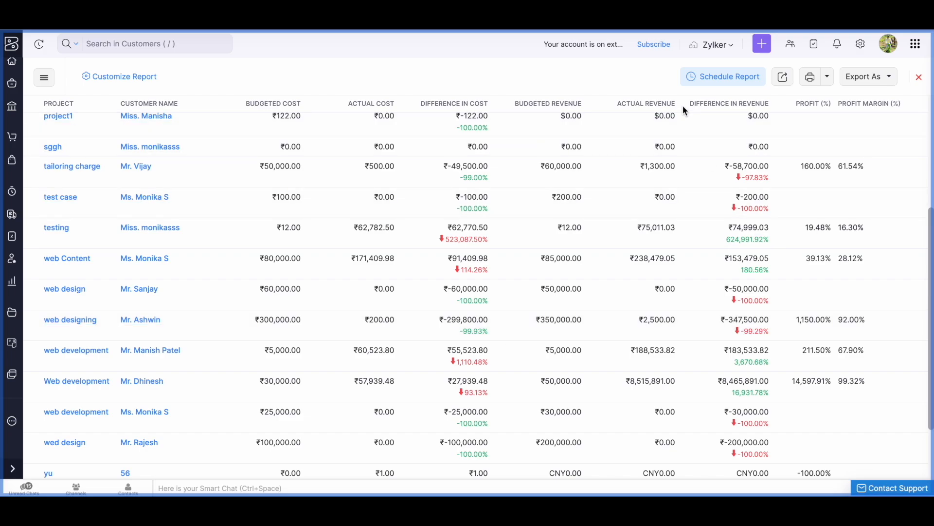
{"action": "left_click_drag", "start_coordinate": [247, 104], "coordinate": [474, 103]}
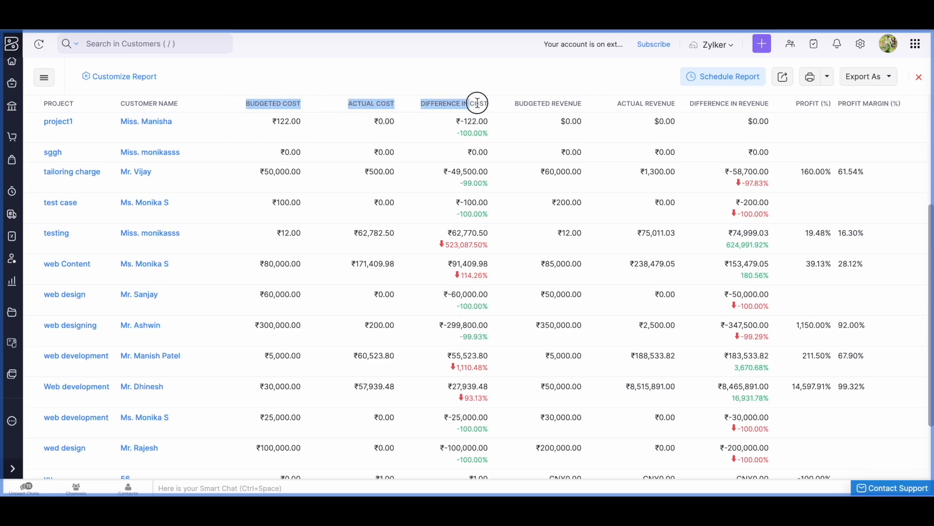
{"action": "left_click", "coordinate": [512, 109]}
{"action": "left_click_drag", "start_coordinate": [512, 109], "coordinate": [680, 100]}
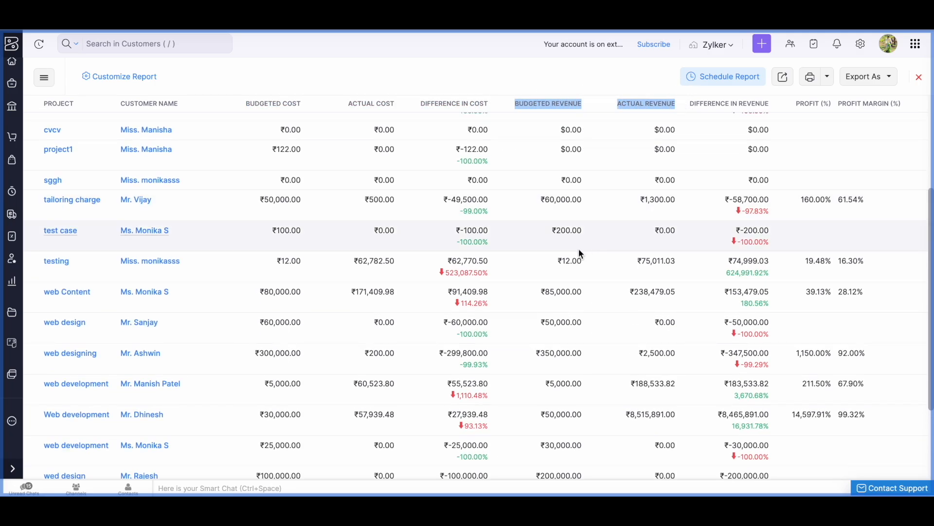
{"action": "left_click_drag", "start_coordinate": [799, 291], "coordinate": [869, 294]}
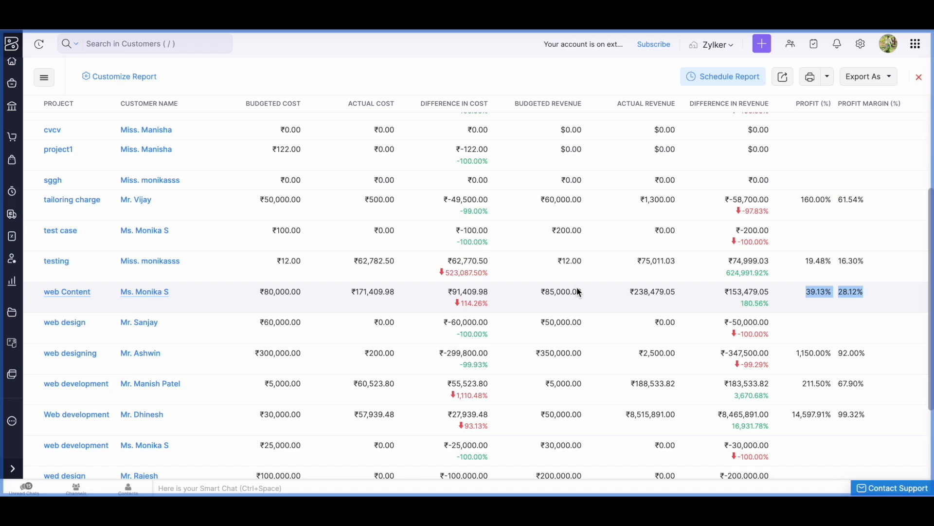
{"action": "scroll", "coordinate": [578, 289], "scroll_direction": "up", "scroll_amount": 5}
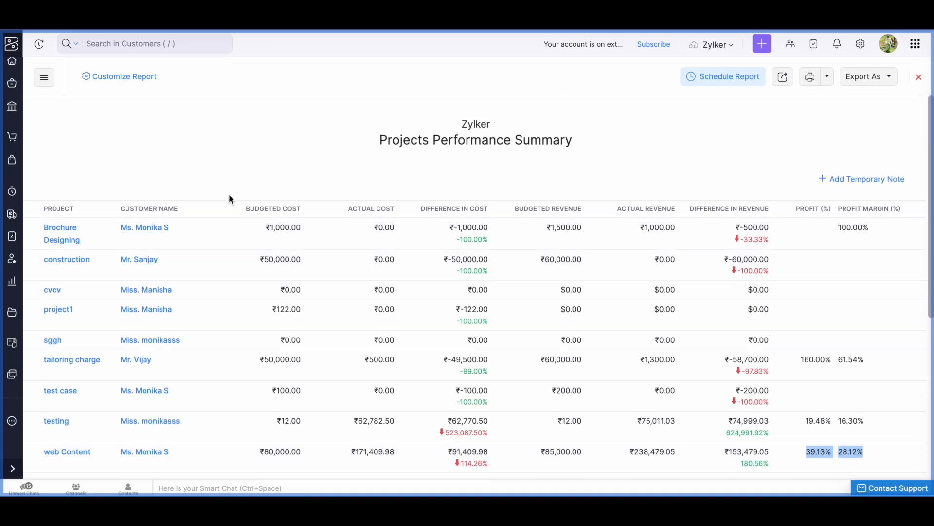
Open the Budget Vs Actuals report from the Budgets group of the reports list.
{"action": "left_click", "coordinate": [12, 281]}
{"action": "scroll", "coordinate": [230, 336], "scroll_direction": "down", "scroll_amount": 7}
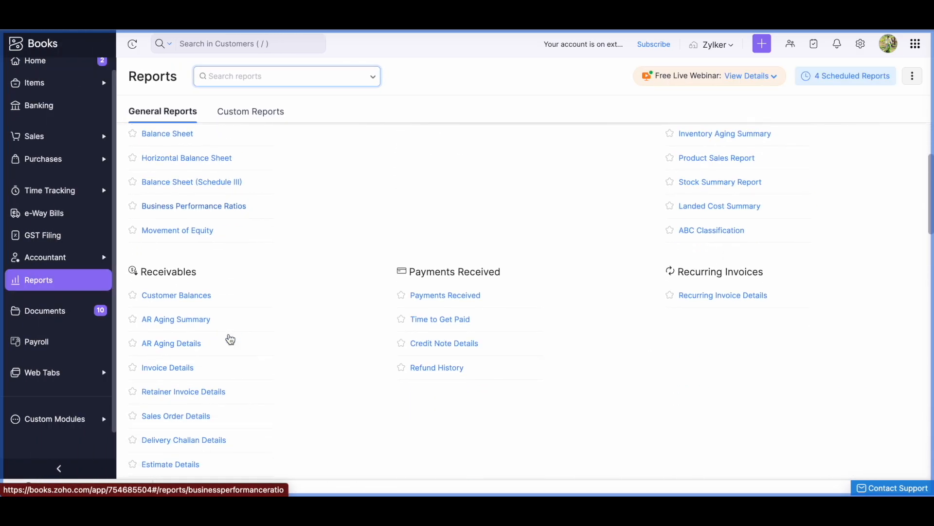
{"action": "scroll", "coordinate": [229, 338], "scroll_direction": "down", "scroll_amount": 9}
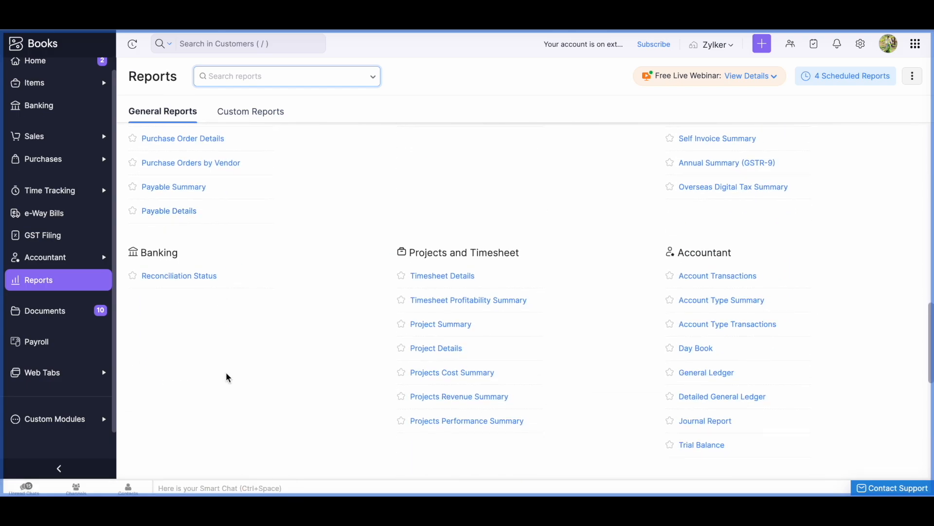
{"action": "scroll", "coordinate": [227, 377], "scroll_direction": "down", "scroll_amount": 10}
{"action": "scroll", "coordinate": [227, 370], "scroll_direction": "up", "scroll_amount": 3}
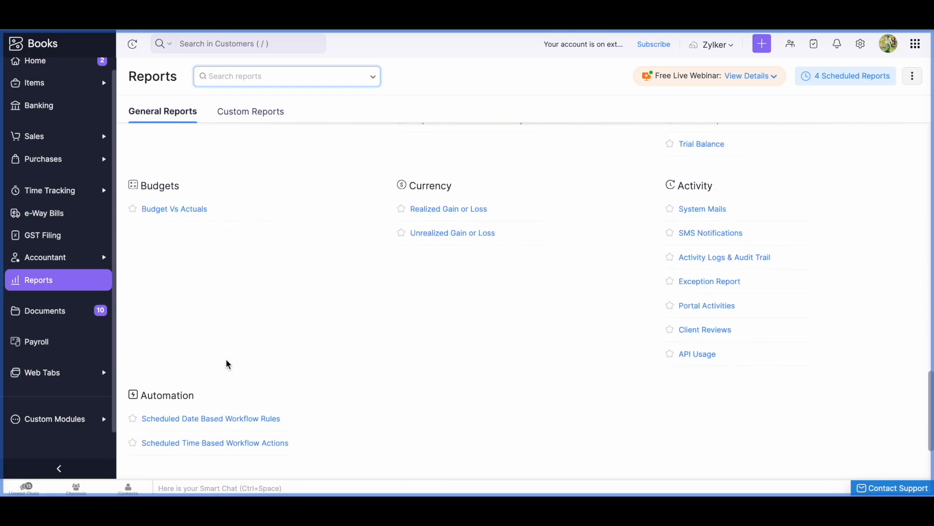
{"action": "left_click", "coordinate": [164, 209]}
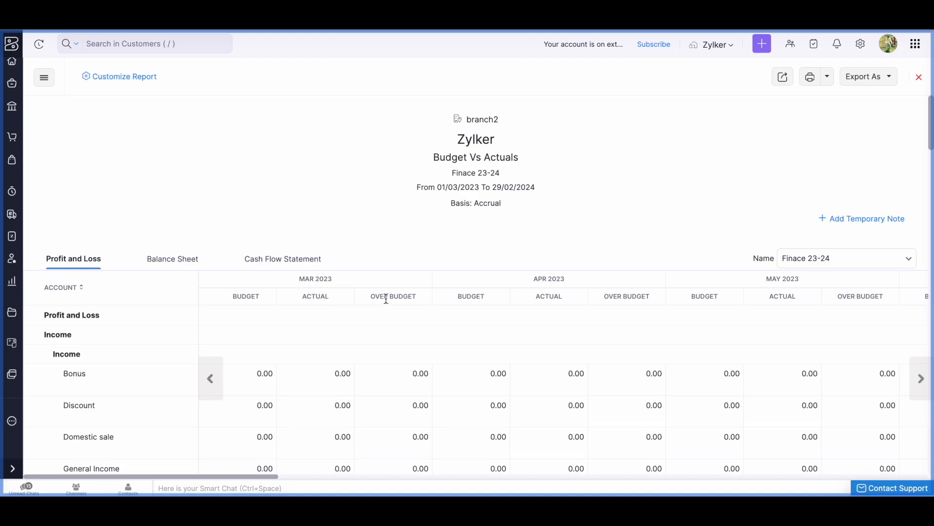
Open a blank new project form and add a budget for project hours in its Budget section.
{"action": "left_click", "coordinate": [12, 191]}
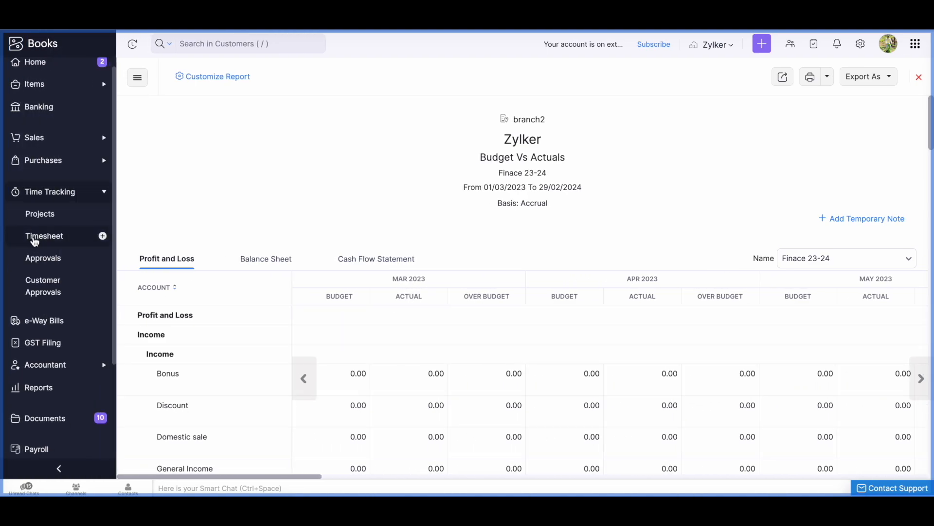
{"action": "left_click", "coordinate": [40, 222]}
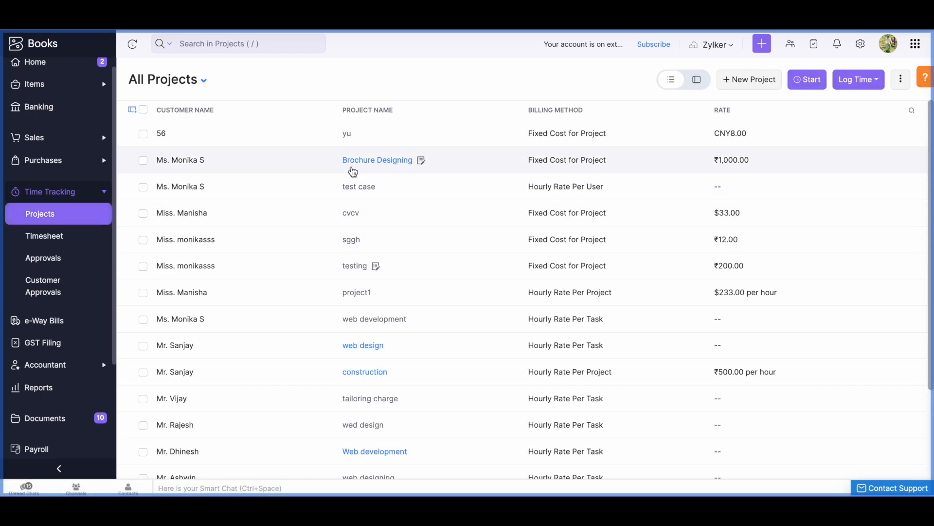
{"action": "left_click", "coordinate": [752, 81]}
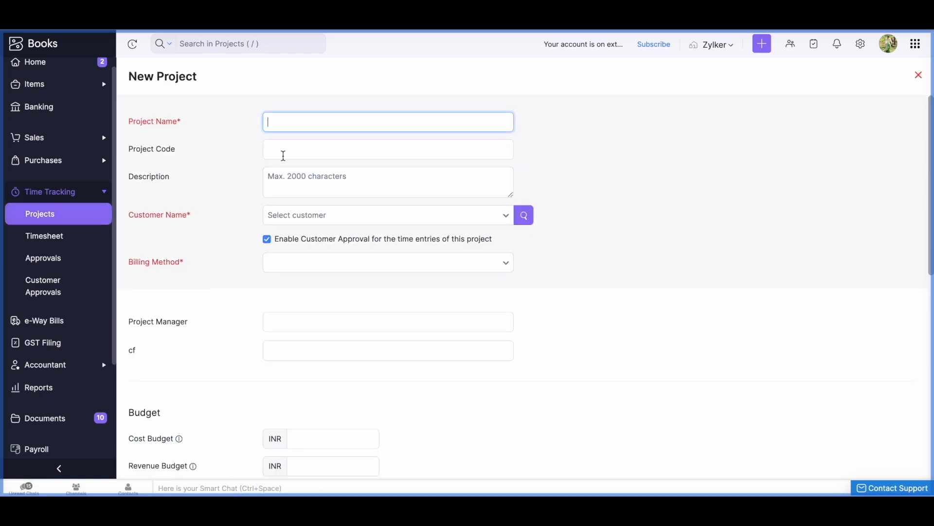
{"action": "scroll", "coordinate": [219, 320], "scroll_direction": "down", "scroll_amount": 2}
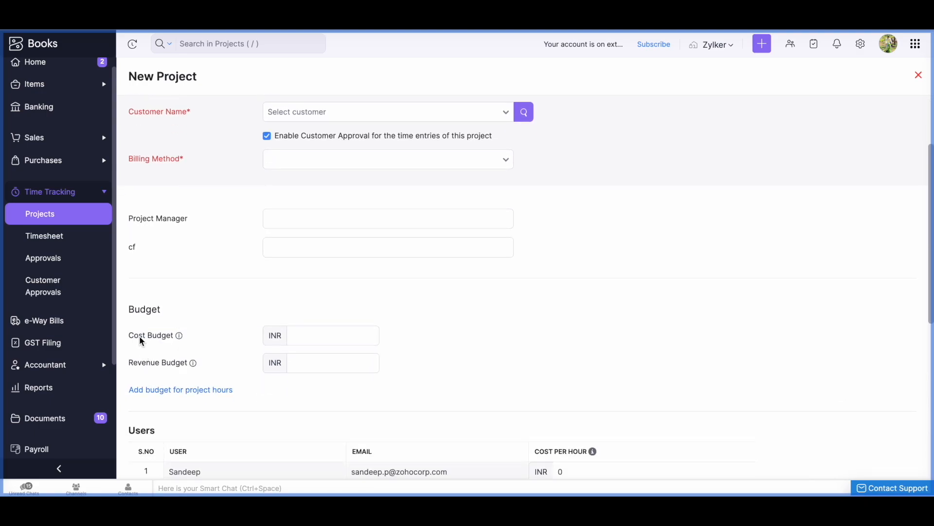
{"action": "scroll", "coordinate": [157, 361], "scroll_direction": "down", "scroll_amount": 1}
{"action": "left_click", "coordinate": [156, 355]}
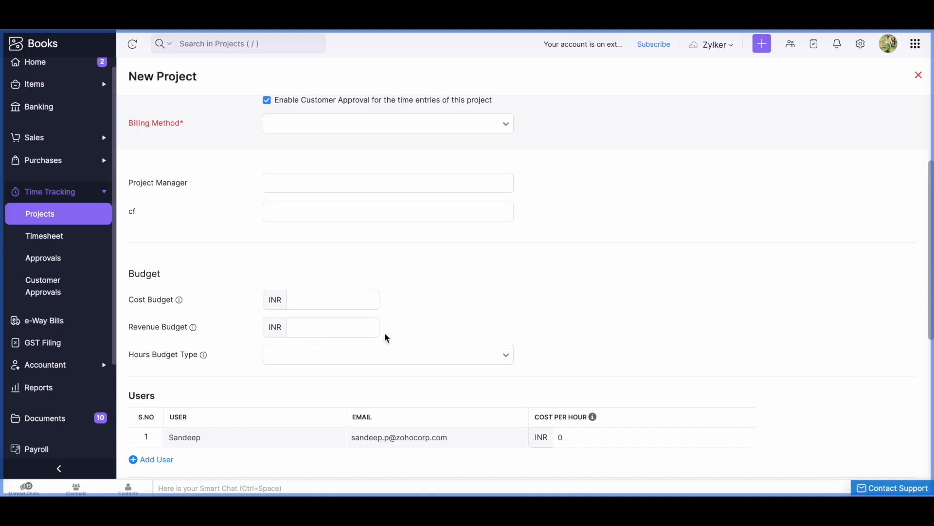
Review the available hours budget types and the users and project tasks sections of the new project form.
{"action": "scroll", "coordinate": [384, 332], "scroll_direction": "down", "scroll_amount": 1}
{"action": "left_click", "coordinate": [322, 319]}
{"action": "scroll", "coordinate": [237, 414], "scroll_direction": "down", "scroll_amount": 1}
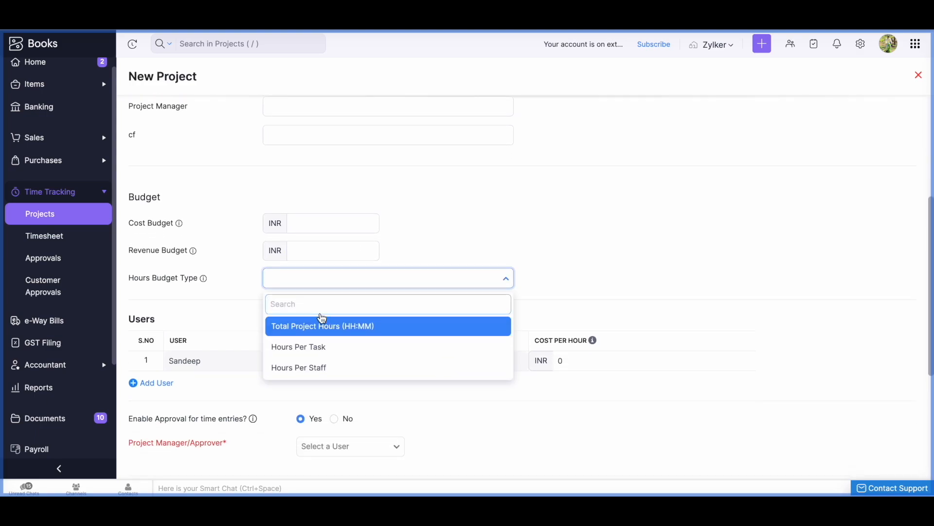
{"action": "scroll", "coordinate": [236, 413], "scroll_direction": "down", "scroll_amount": 1}
{"action": "scroll", "coordinate": [237, 414], "scroll_direction": "down", "scroll_amount": 2}
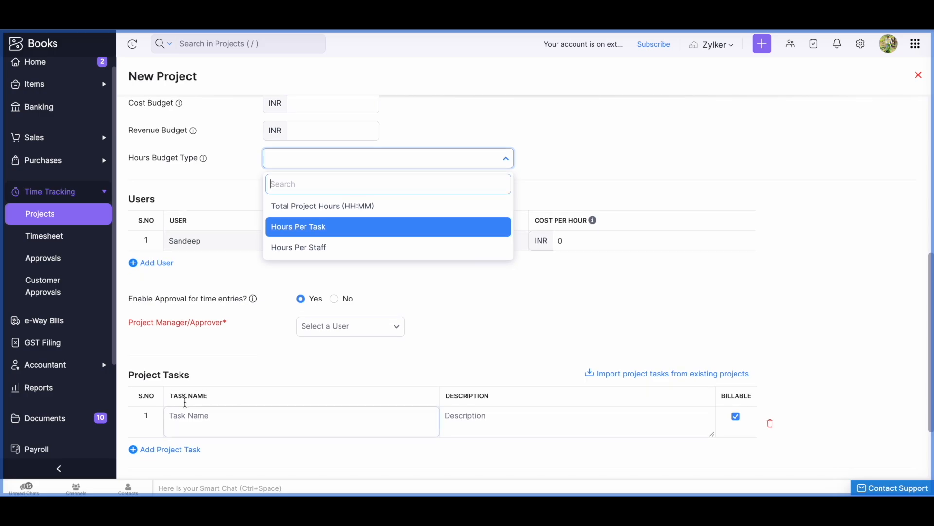
Leave the new project form and view the account level budgets of the Brochure Designing project.
{"action": "left_click", "coordinate": [45, 216]}
{"action": "left_click", "coordinate": [378, 163]}
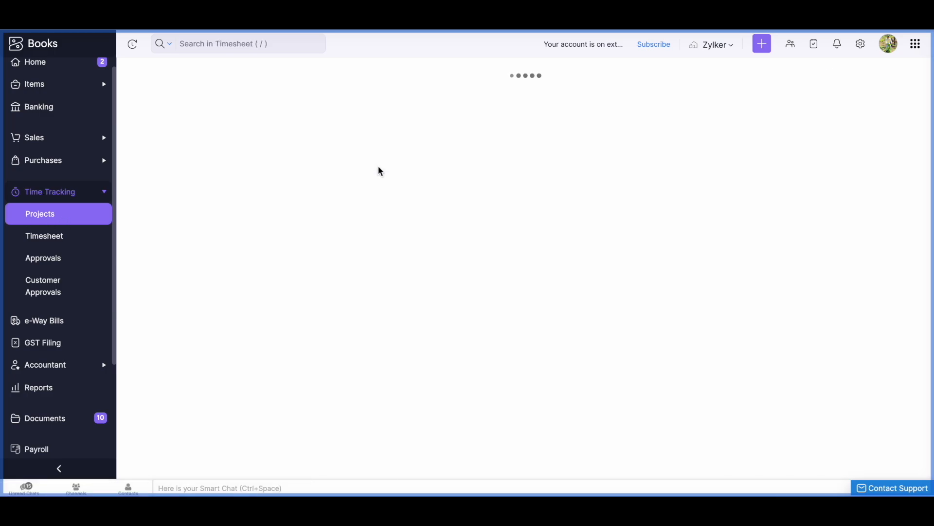
{"action": "left_click", "coordinate": [343, 116]}
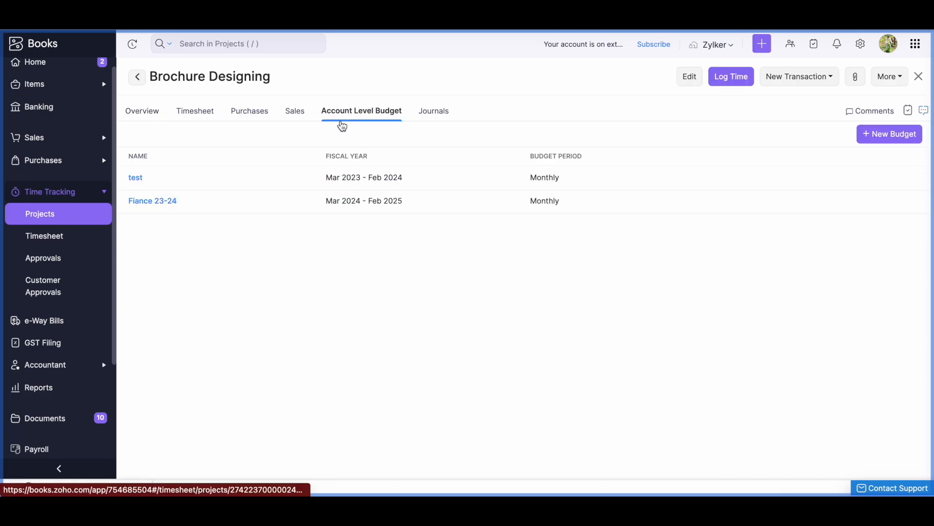
Browse the budget and project reports in the reports list and open the Projects Performance Summary report.
{"action": "scroll", "coordinate": [63, 299], "scroll_direction": "down", "scroll_amount": 3}
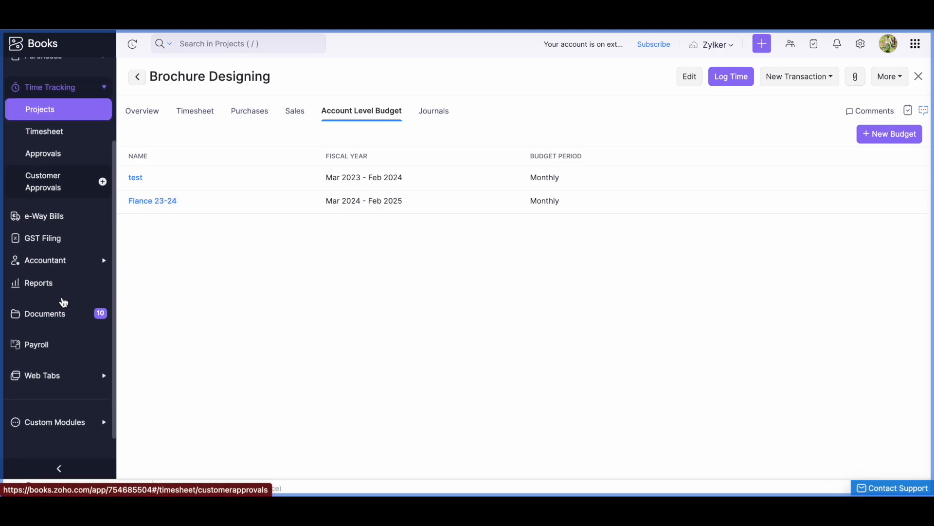
{"action": "left_click", "coordinate": [26, 258]}
{"action": "scroll", "coordinate": [394, 378], "scroll_direction": "down", "scroll_amount": 8}
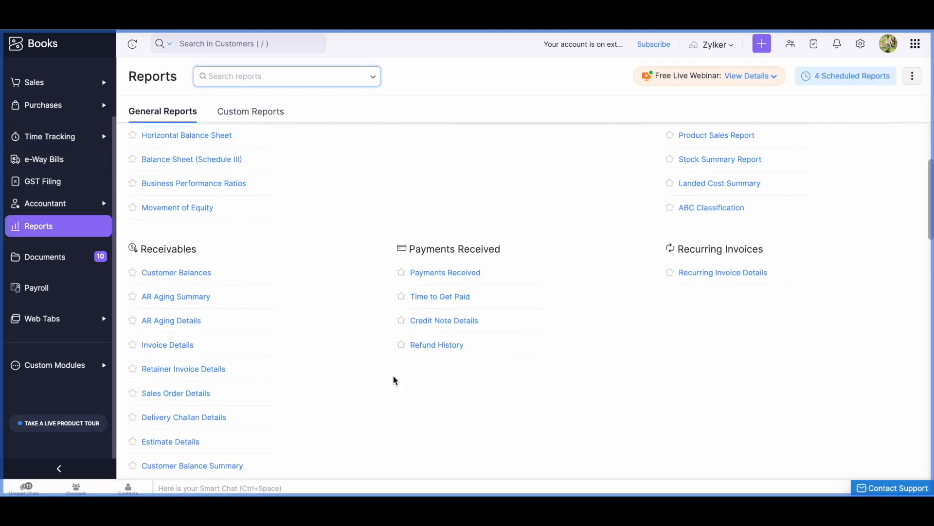
{"action": "scroll", "coordinate": [394, 379], "scroll_direction": "down", "scroll_amount": 10}
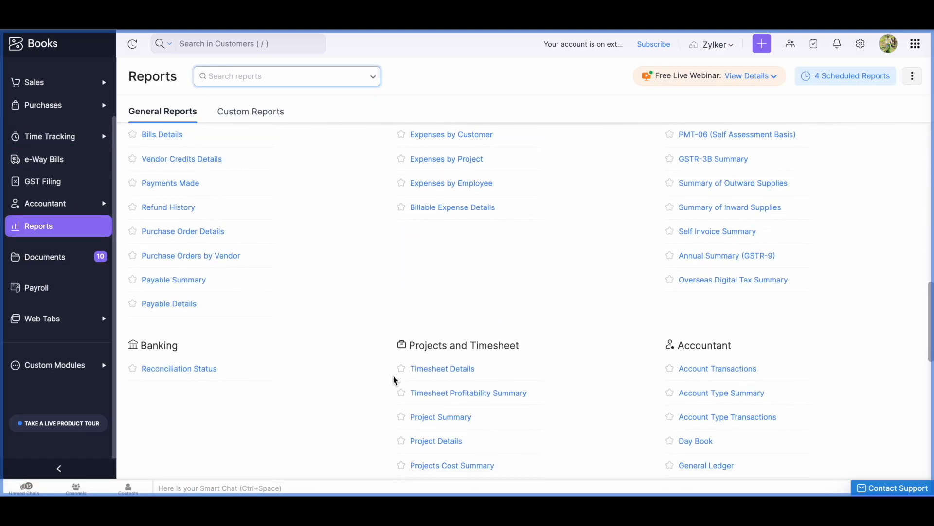
{"action": "scroll", "coordinate": [394, 380], "scroll_direction": "down", "scroll_amount": 8}
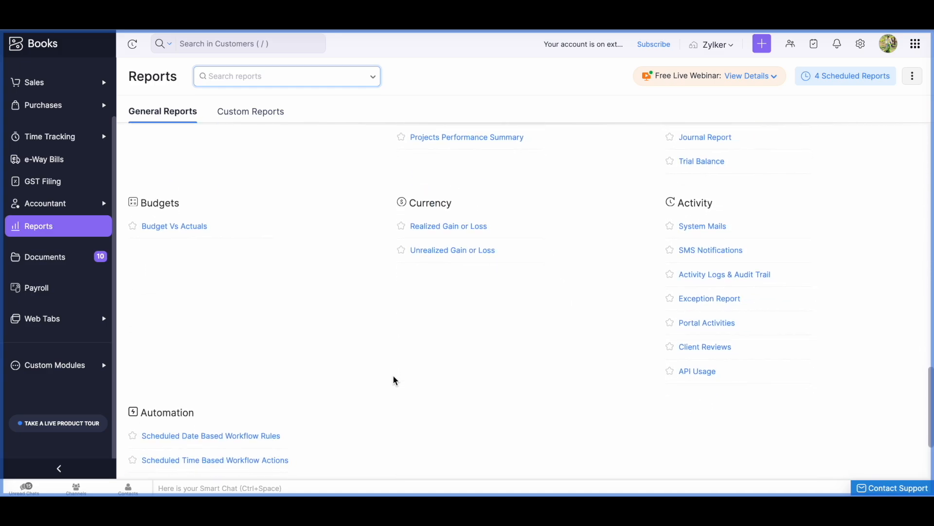
{"action": "scroll", "coordinate": [393, 379], "scroll_direction": "up", "scroll_amount": 7}
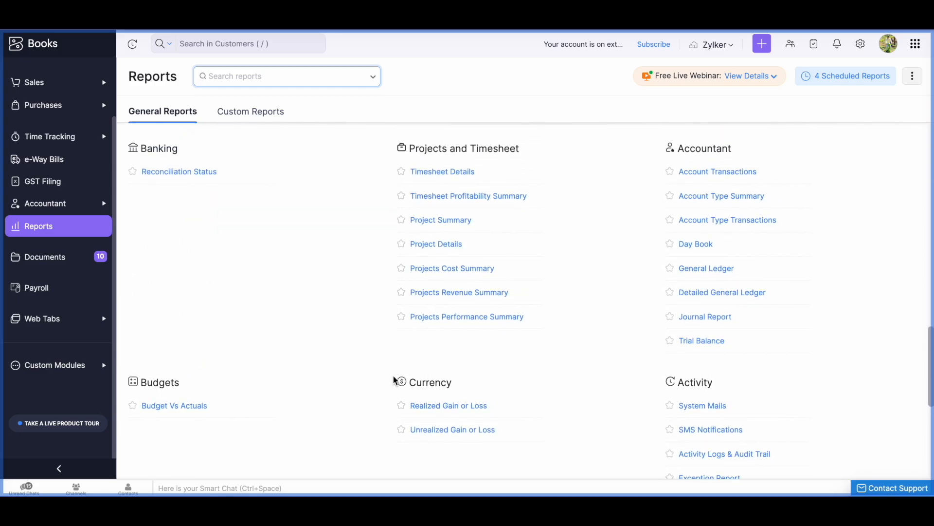
{"action": "left_click", "coordinate": [432, 319]}
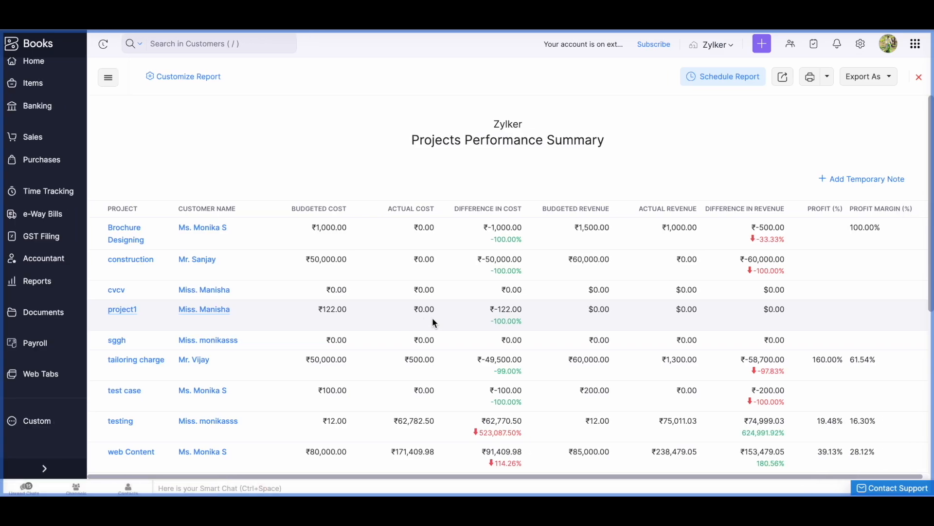